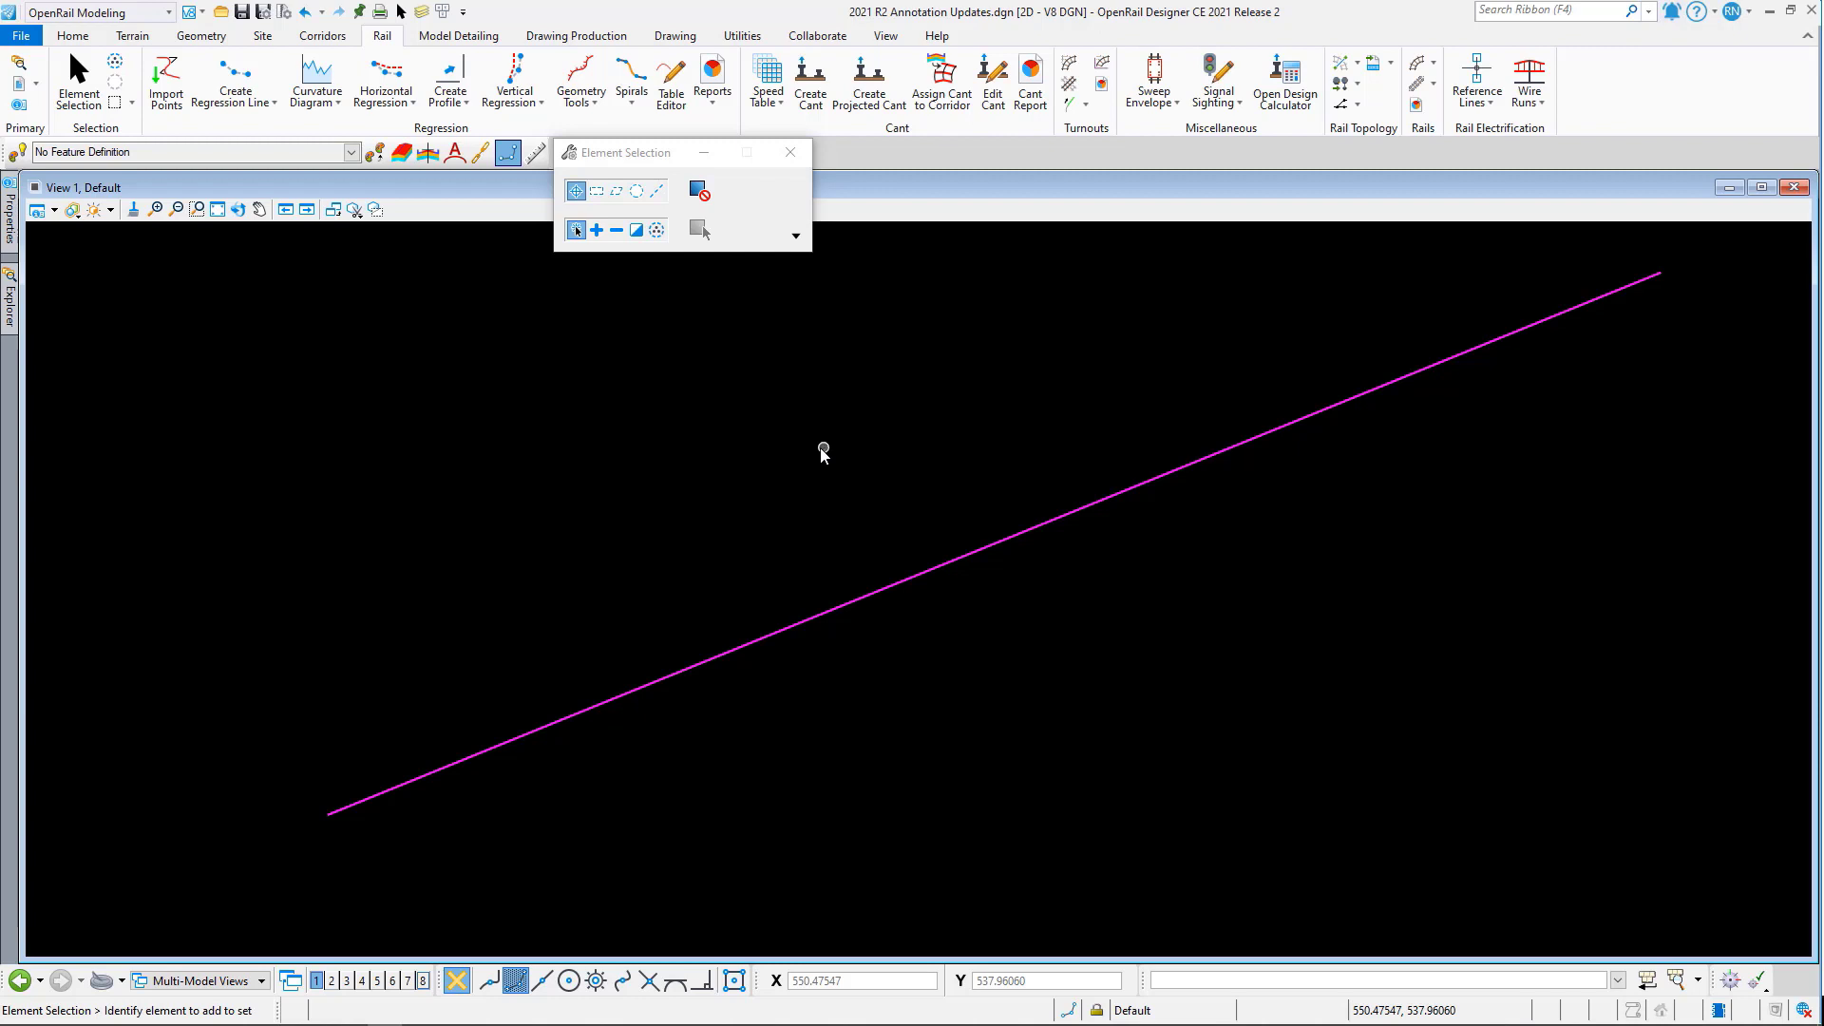
- Place a turnout with LLS extension on the magenta rail centre line at station 0+115.476
click(1070, 65)
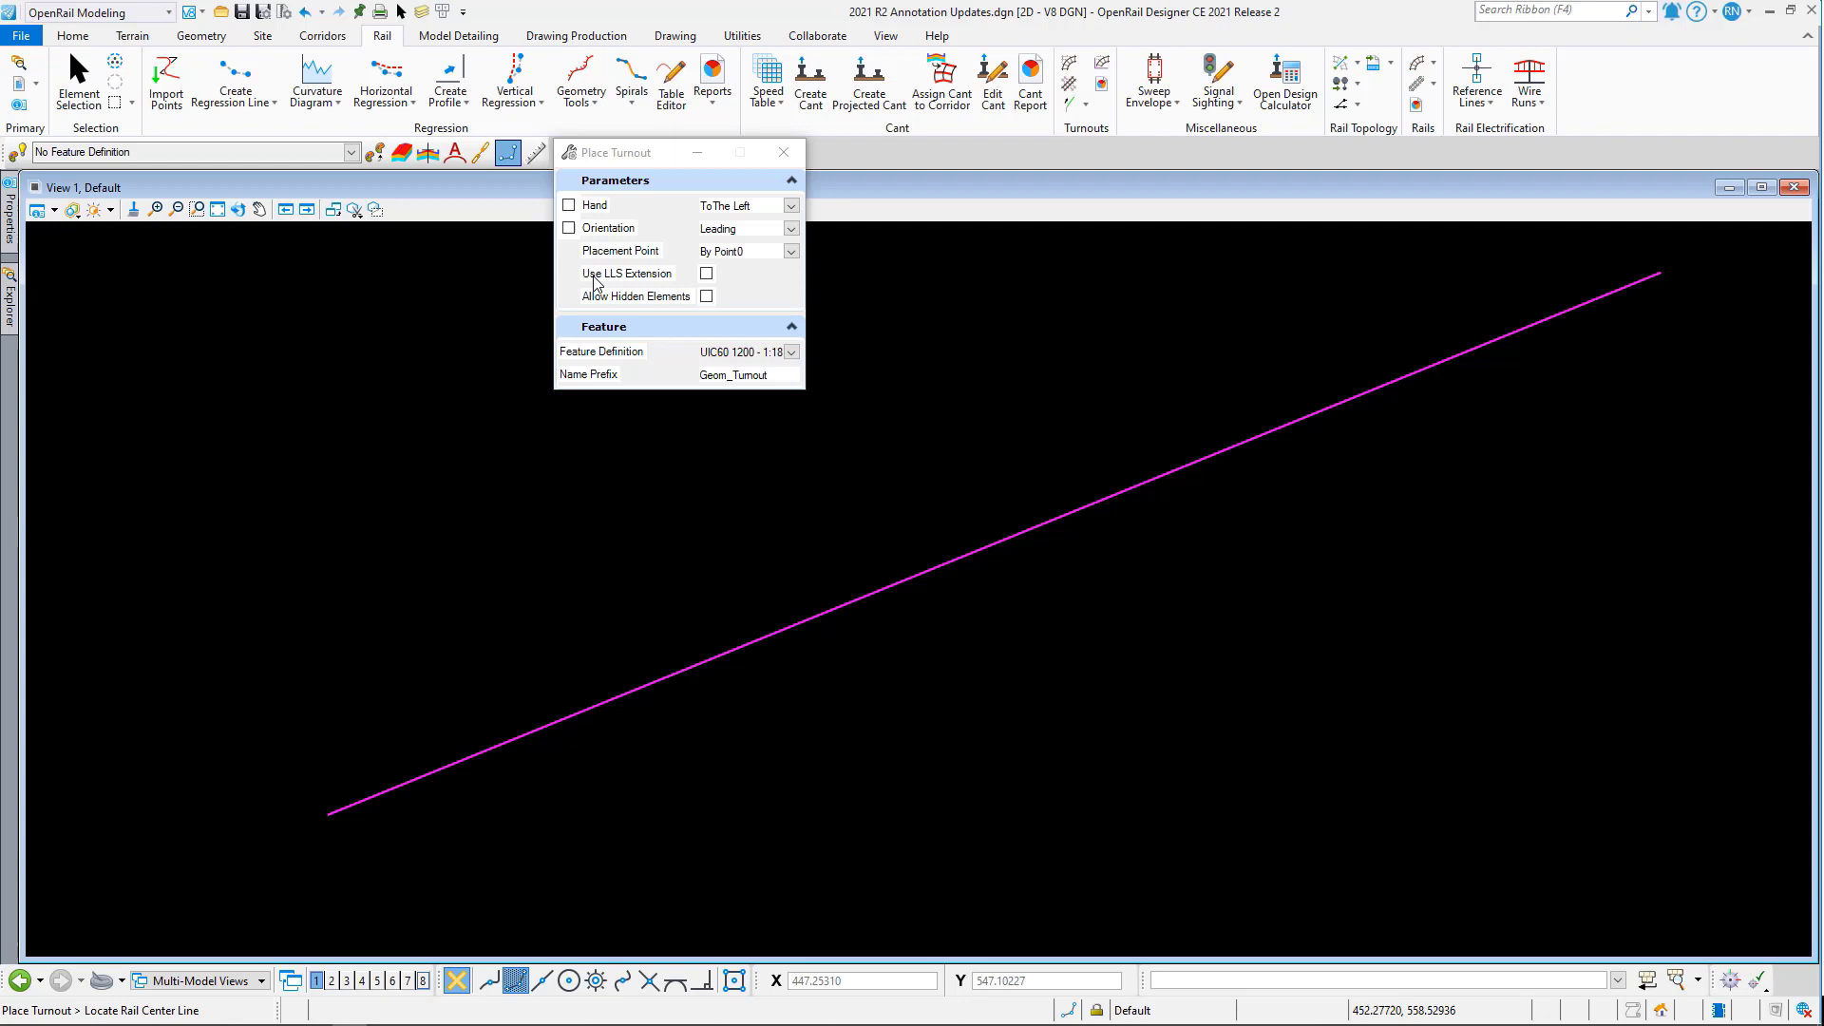
click(706, 274)
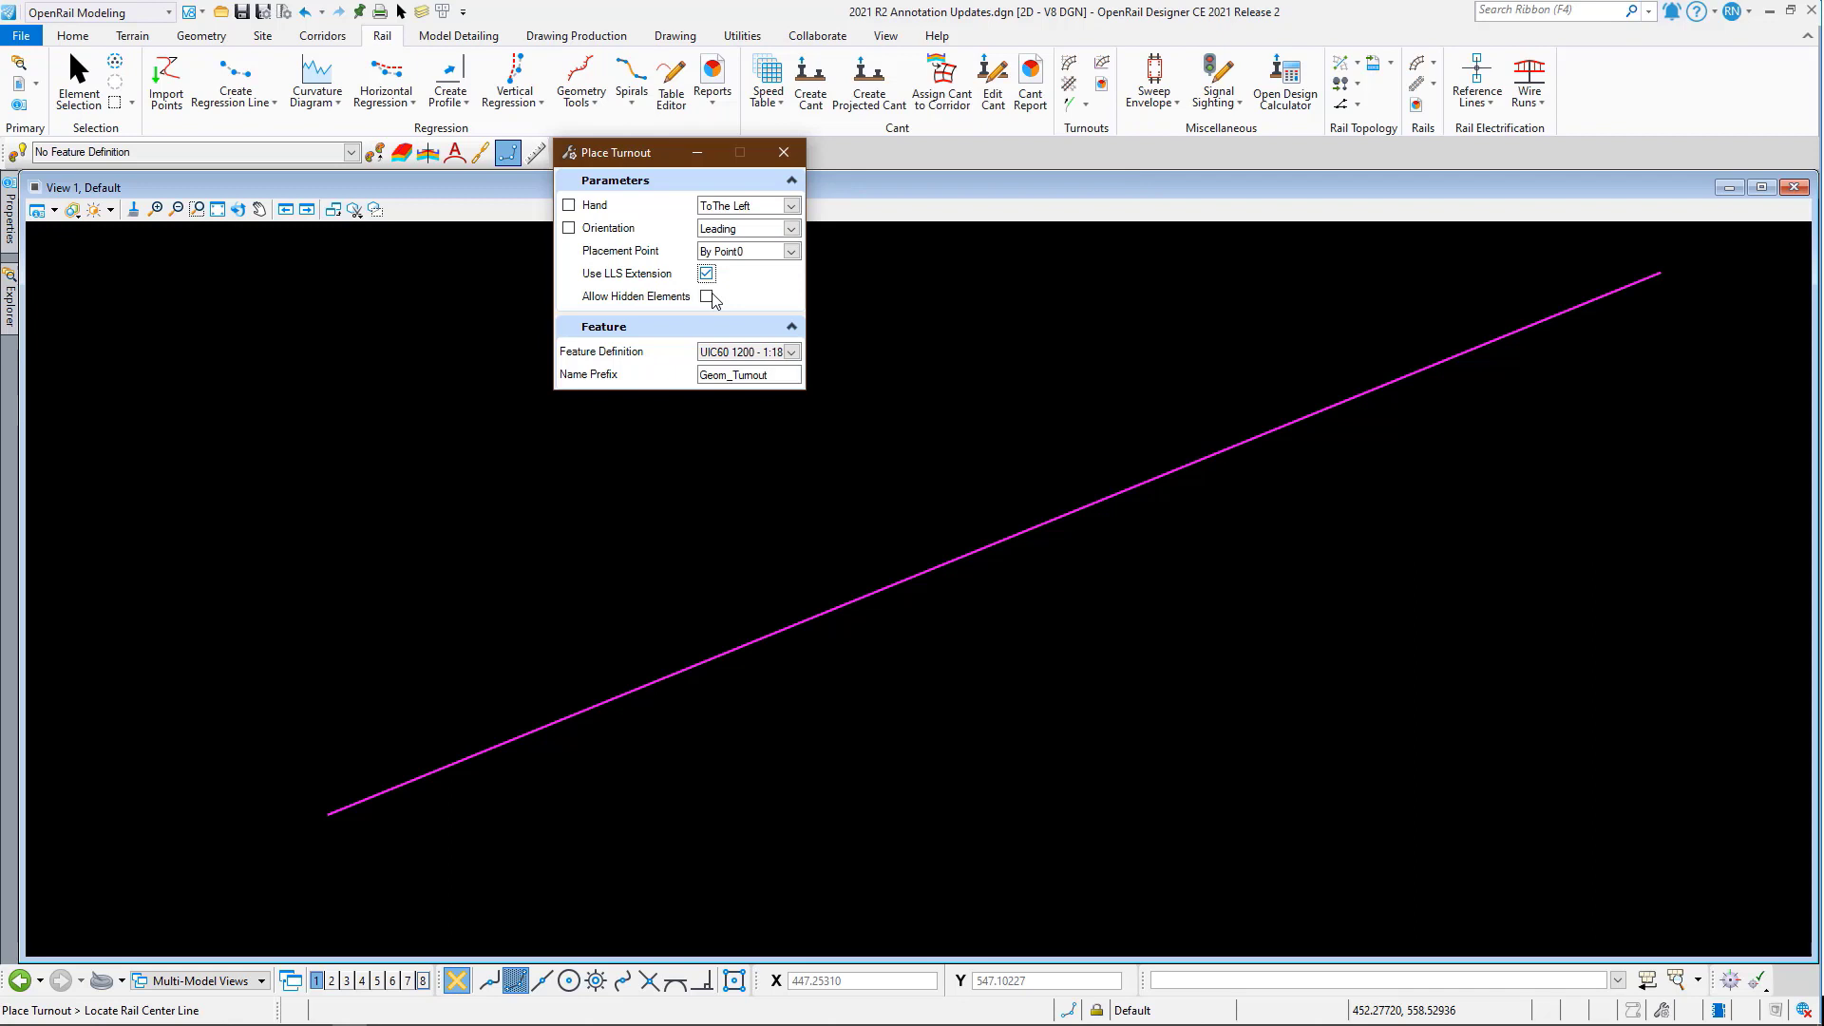
click(447, 762)
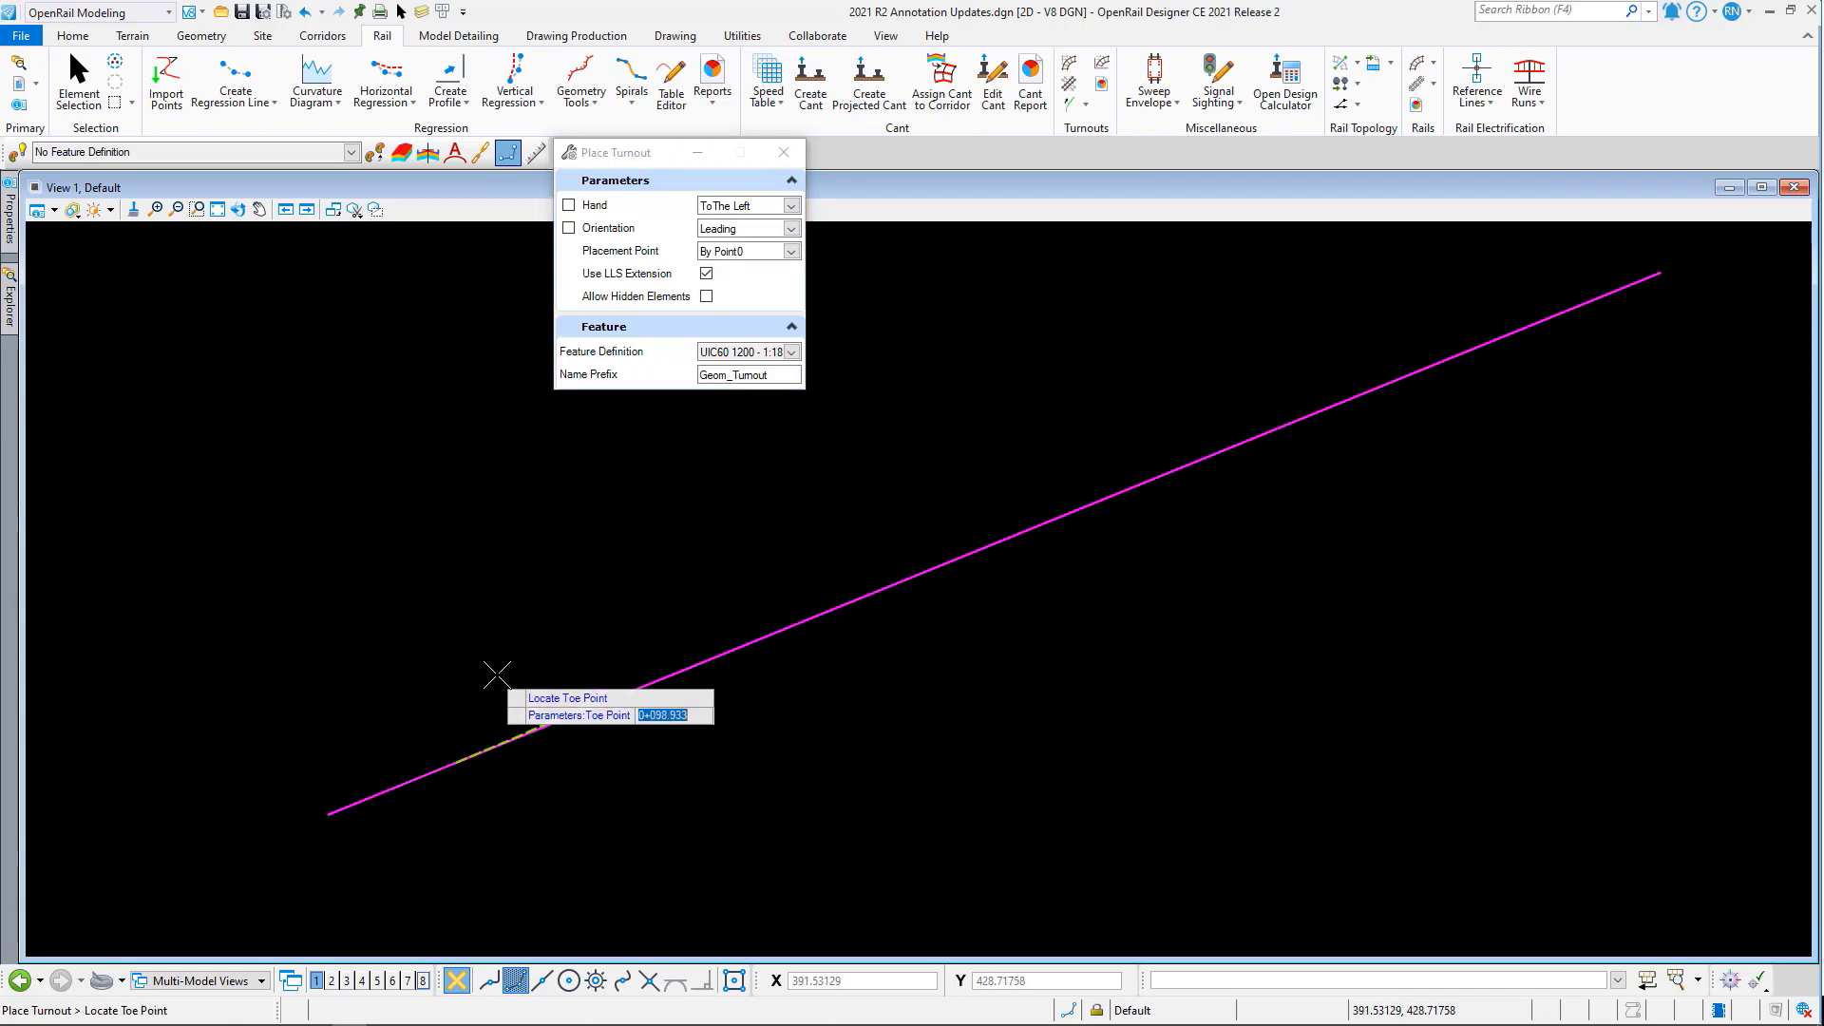
click(514, 634)
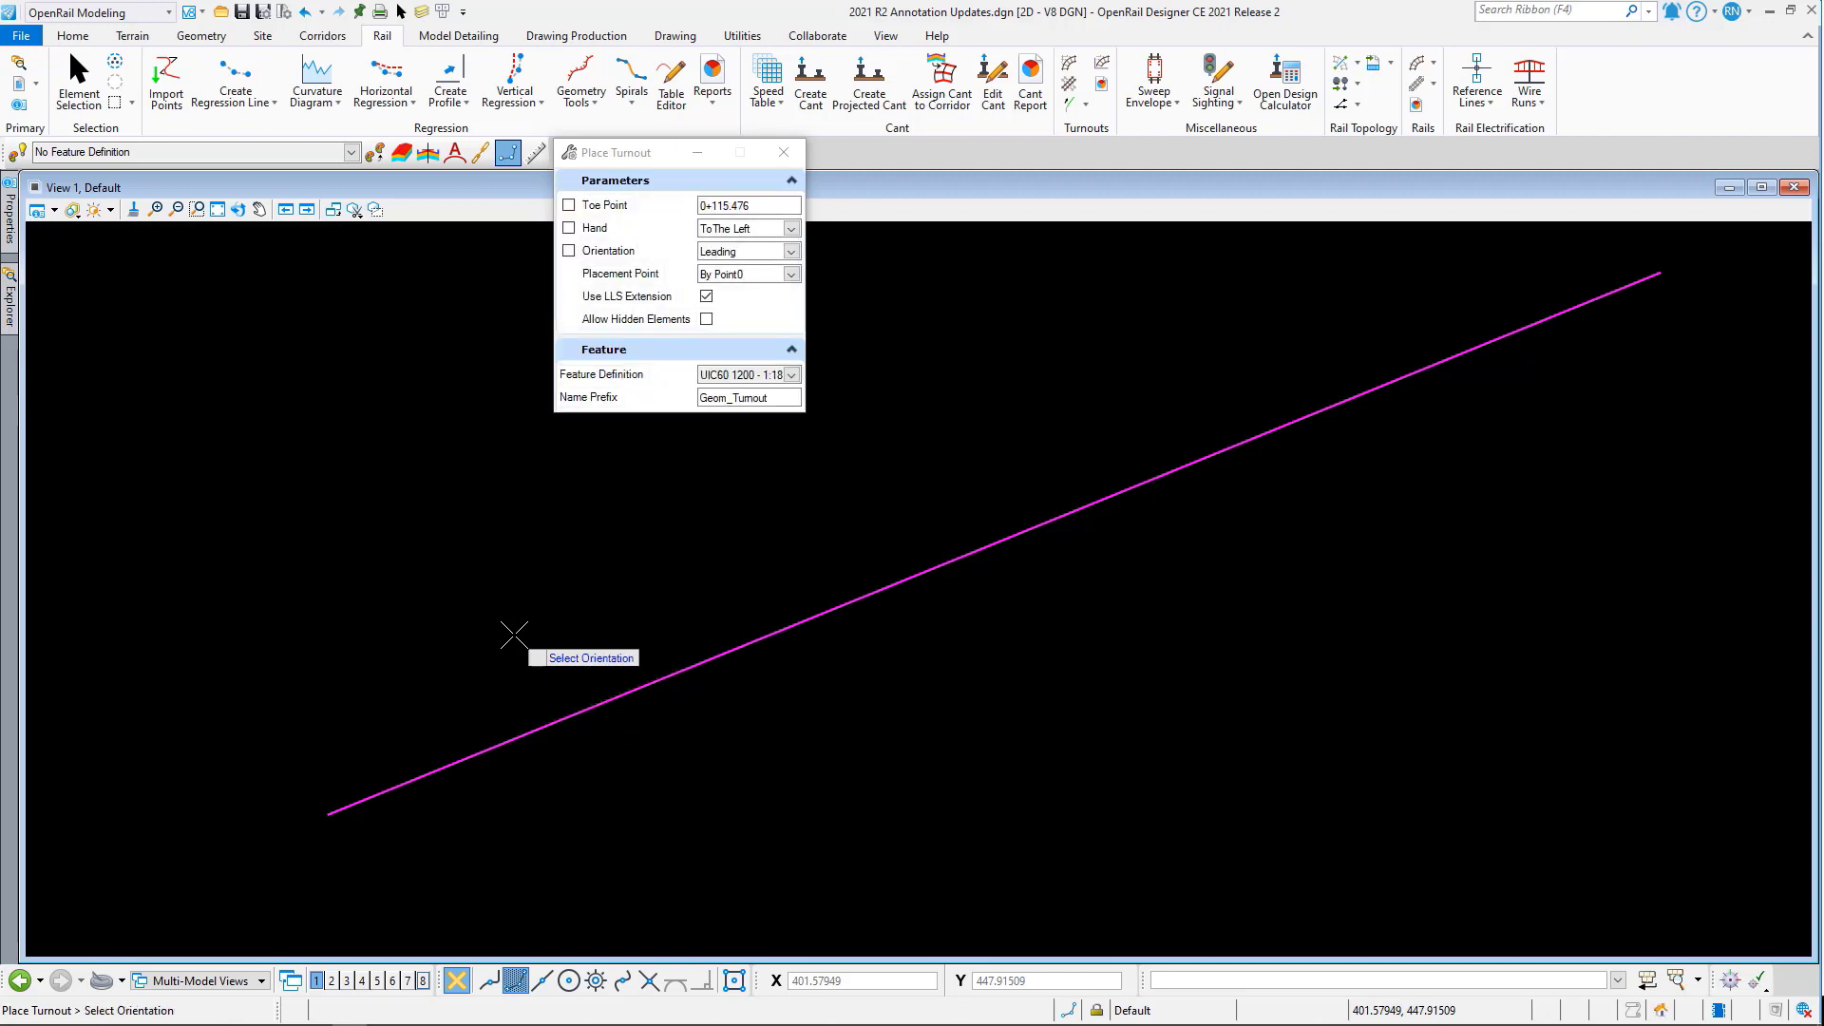
click(514, 635)
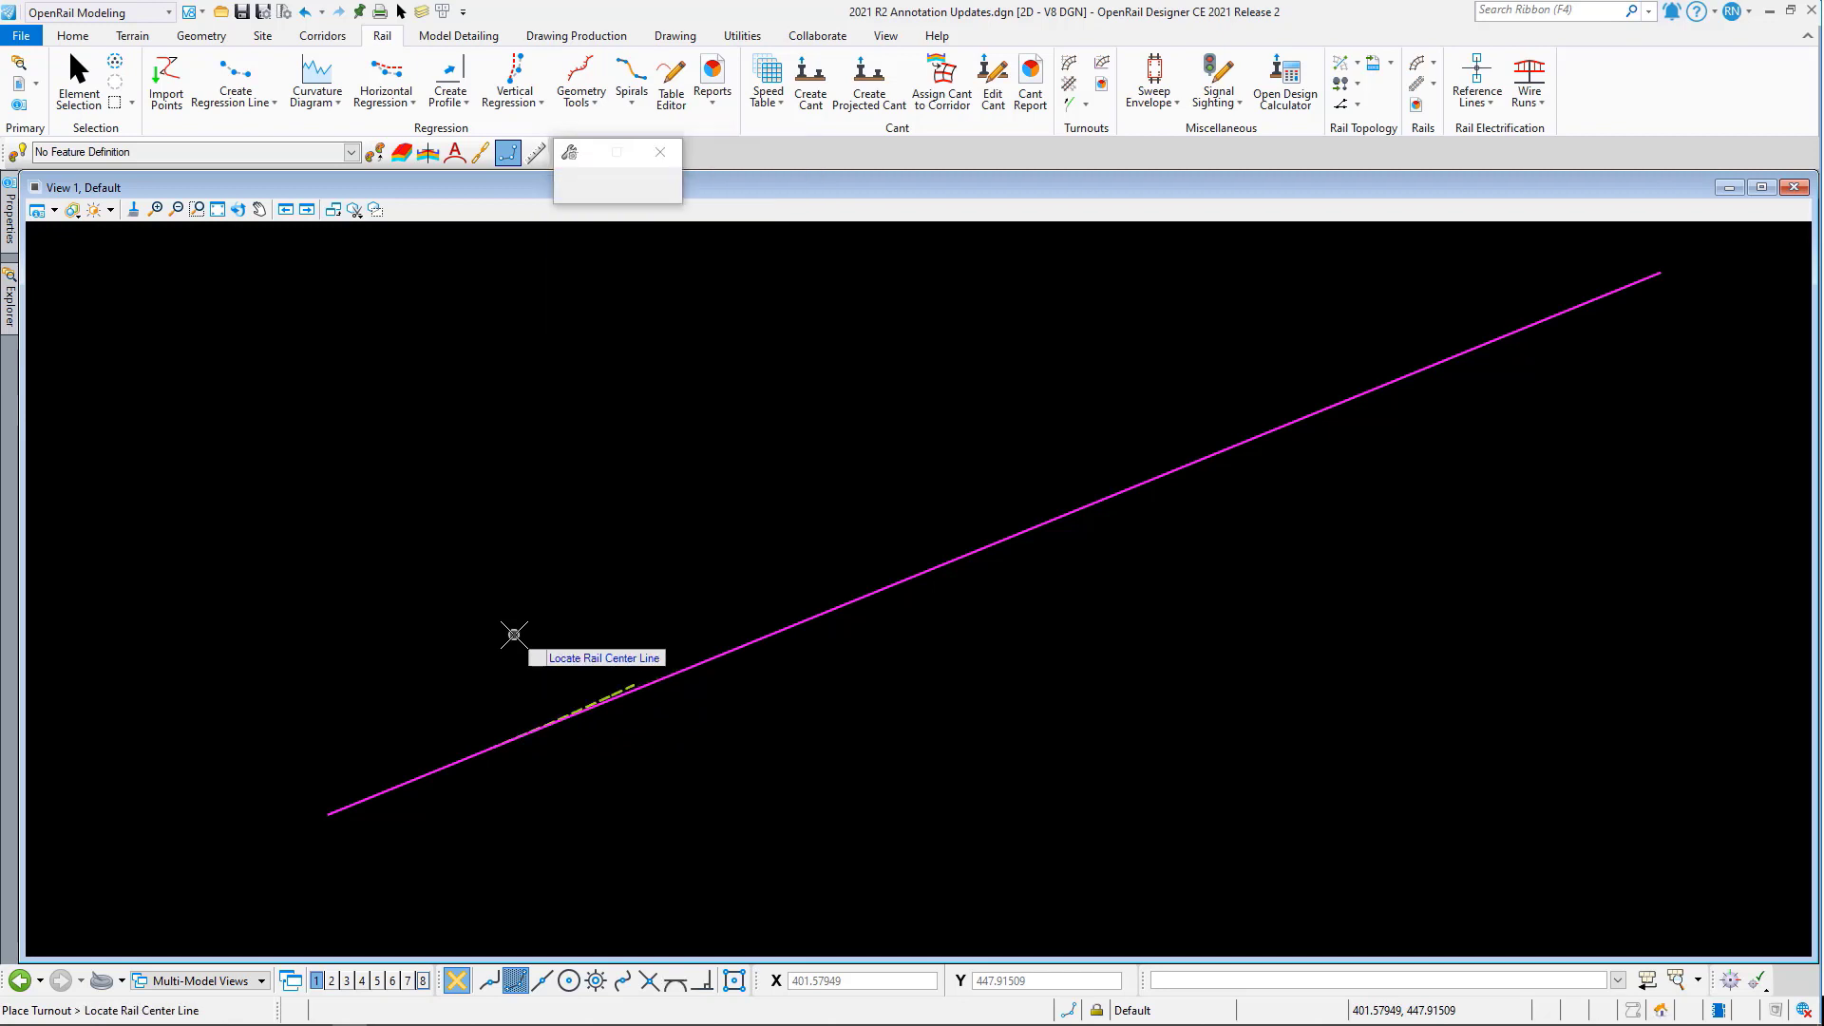
click(1071, 104)
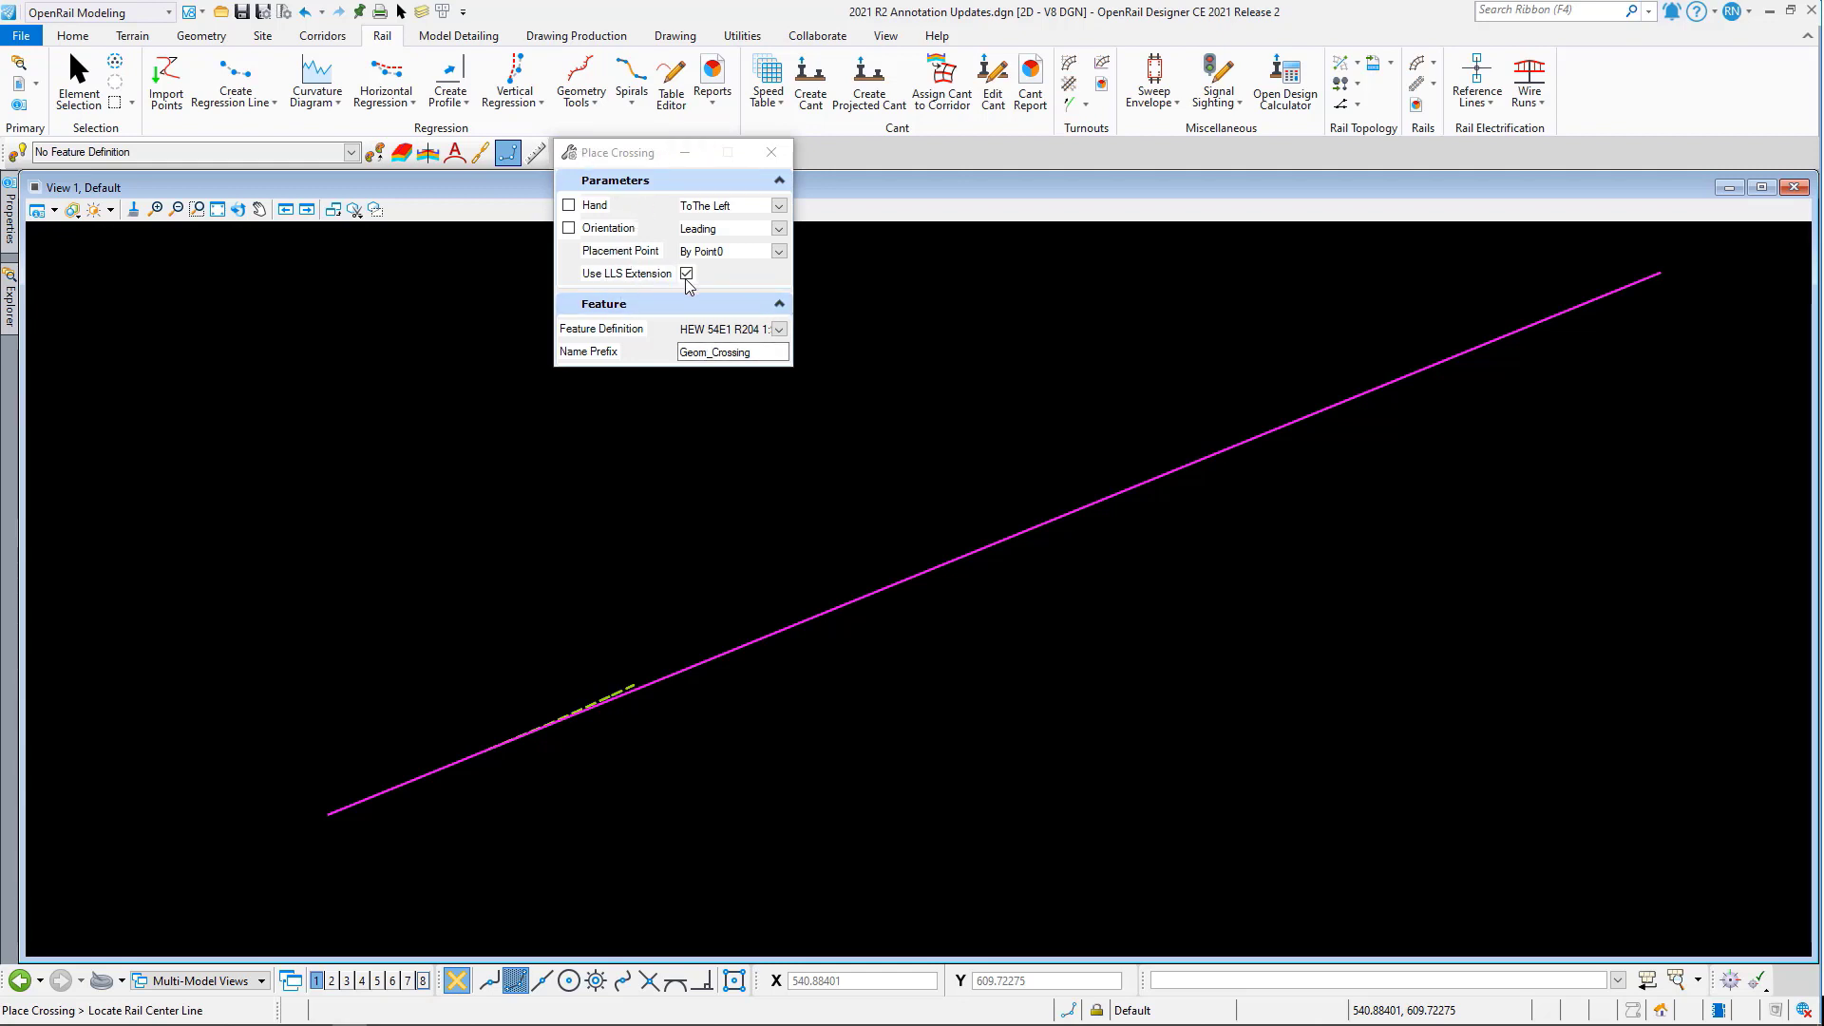
- Place a crossing on the rail centre line near station 0+247.655, then end the tool
click(794, 613)
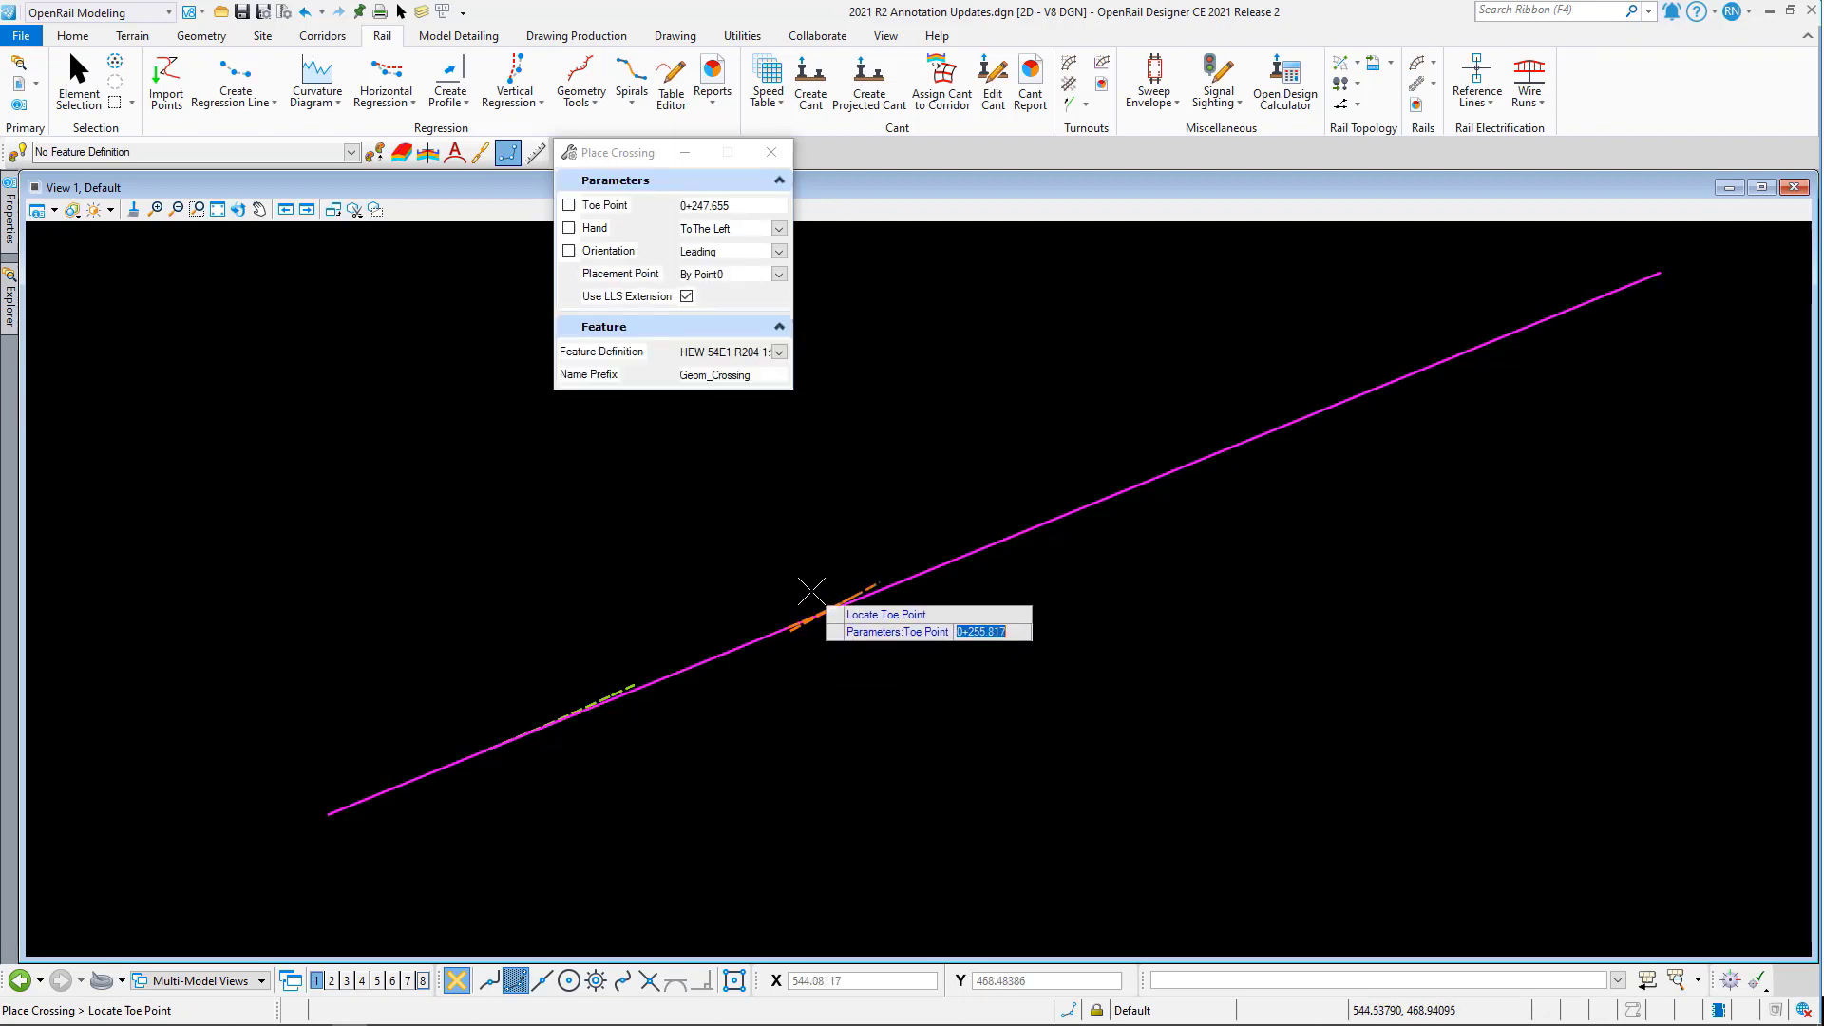
click(812, 585)
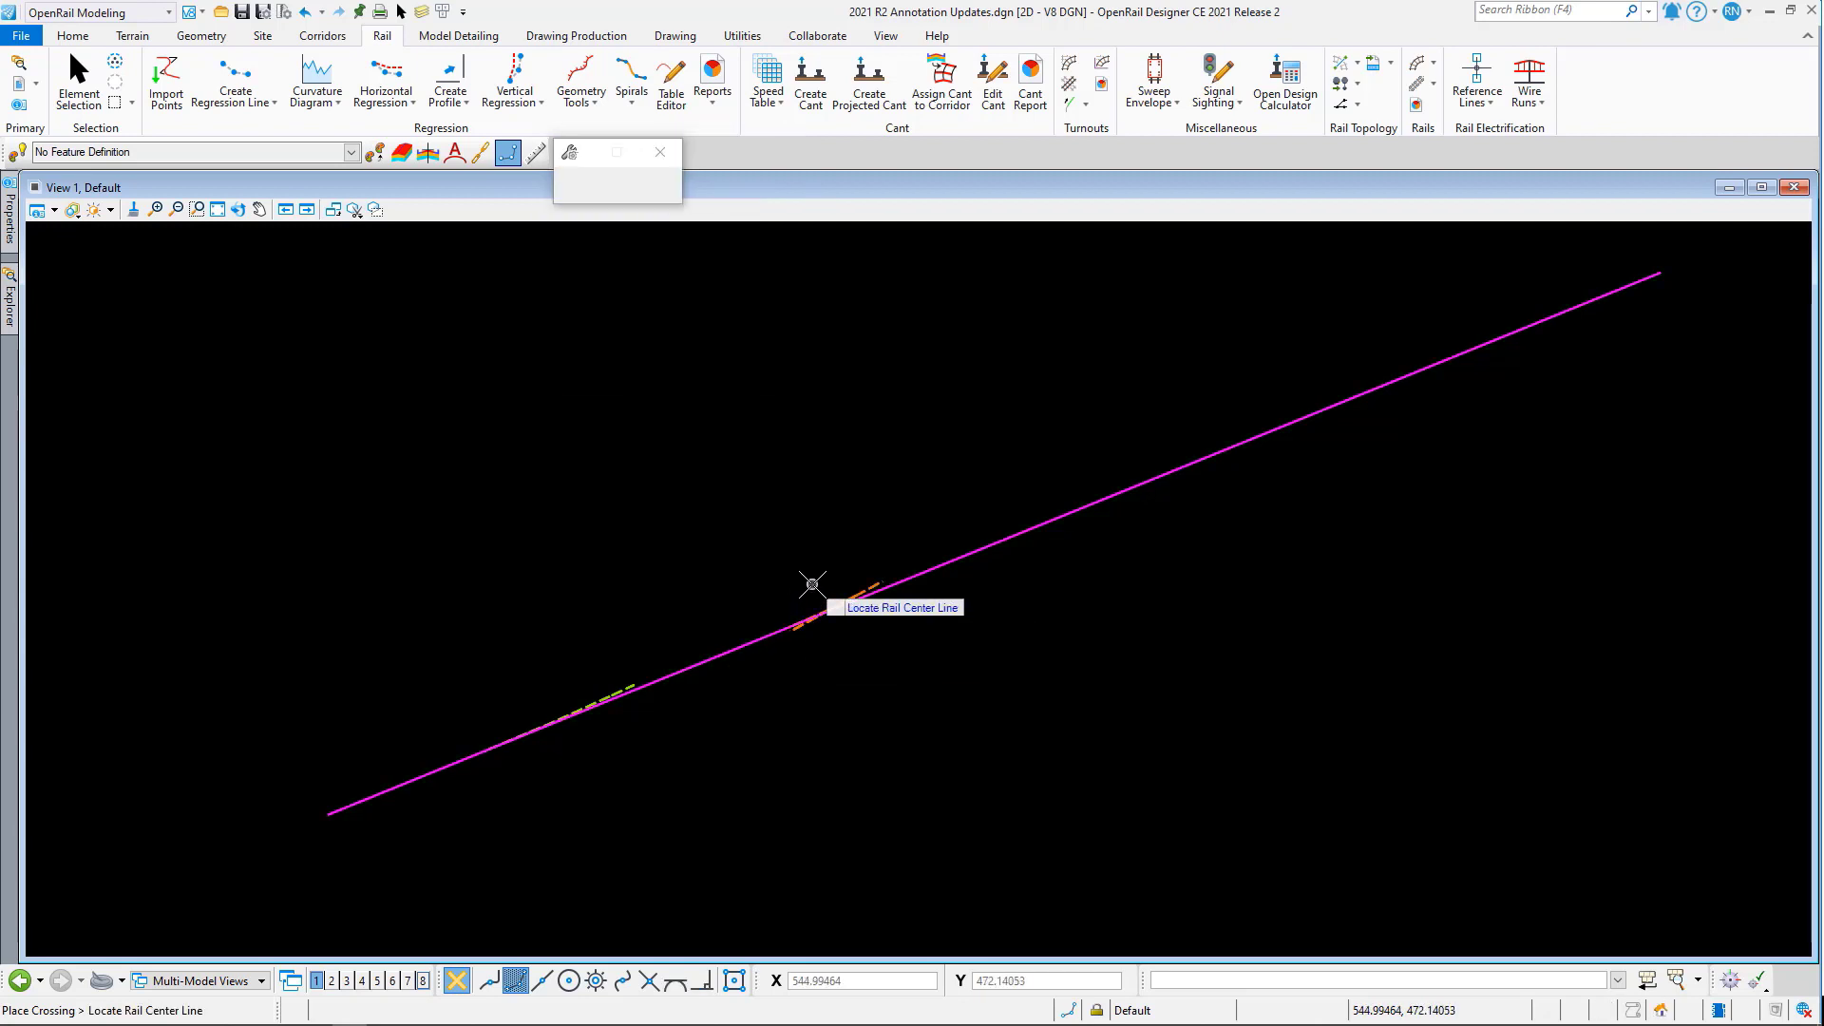
right_click(806, 588)
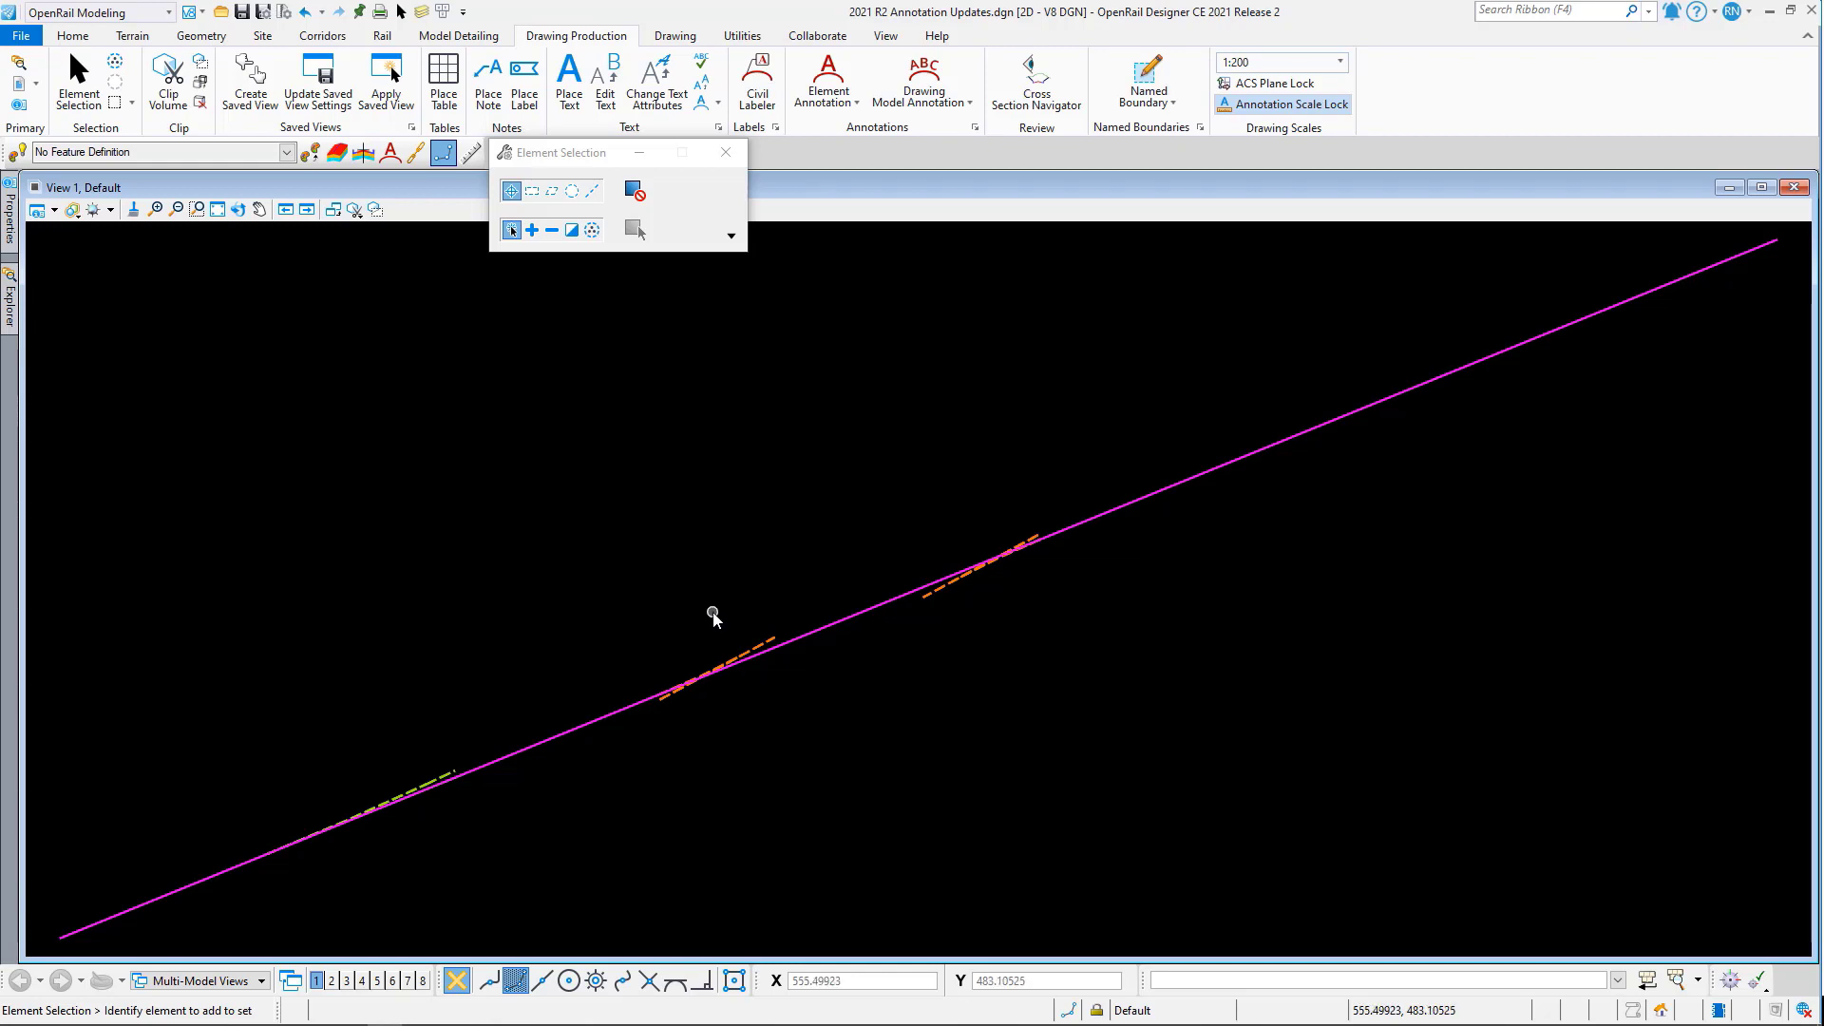
- Annotate the lower-left turnout using override group Plan > Turnout > Rail Turnout w LLS Leading (LHS) 1:200
click(830, 74)
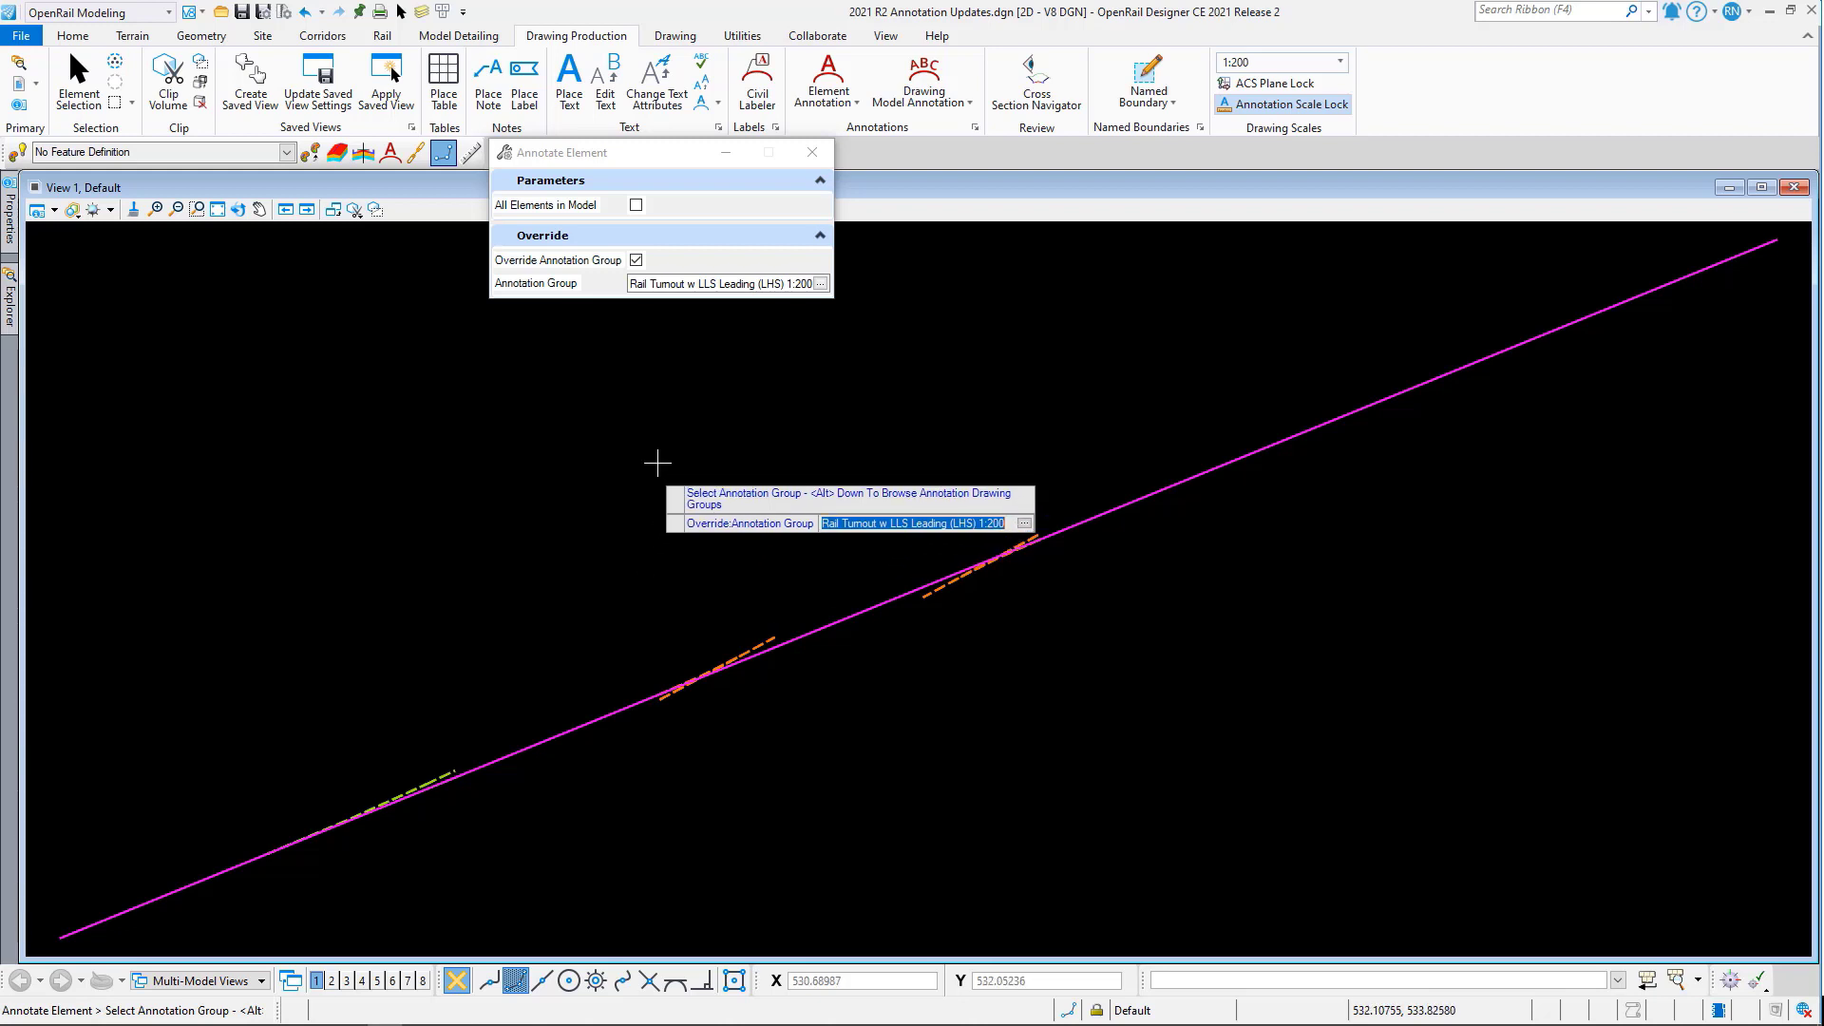
click(823, 287)
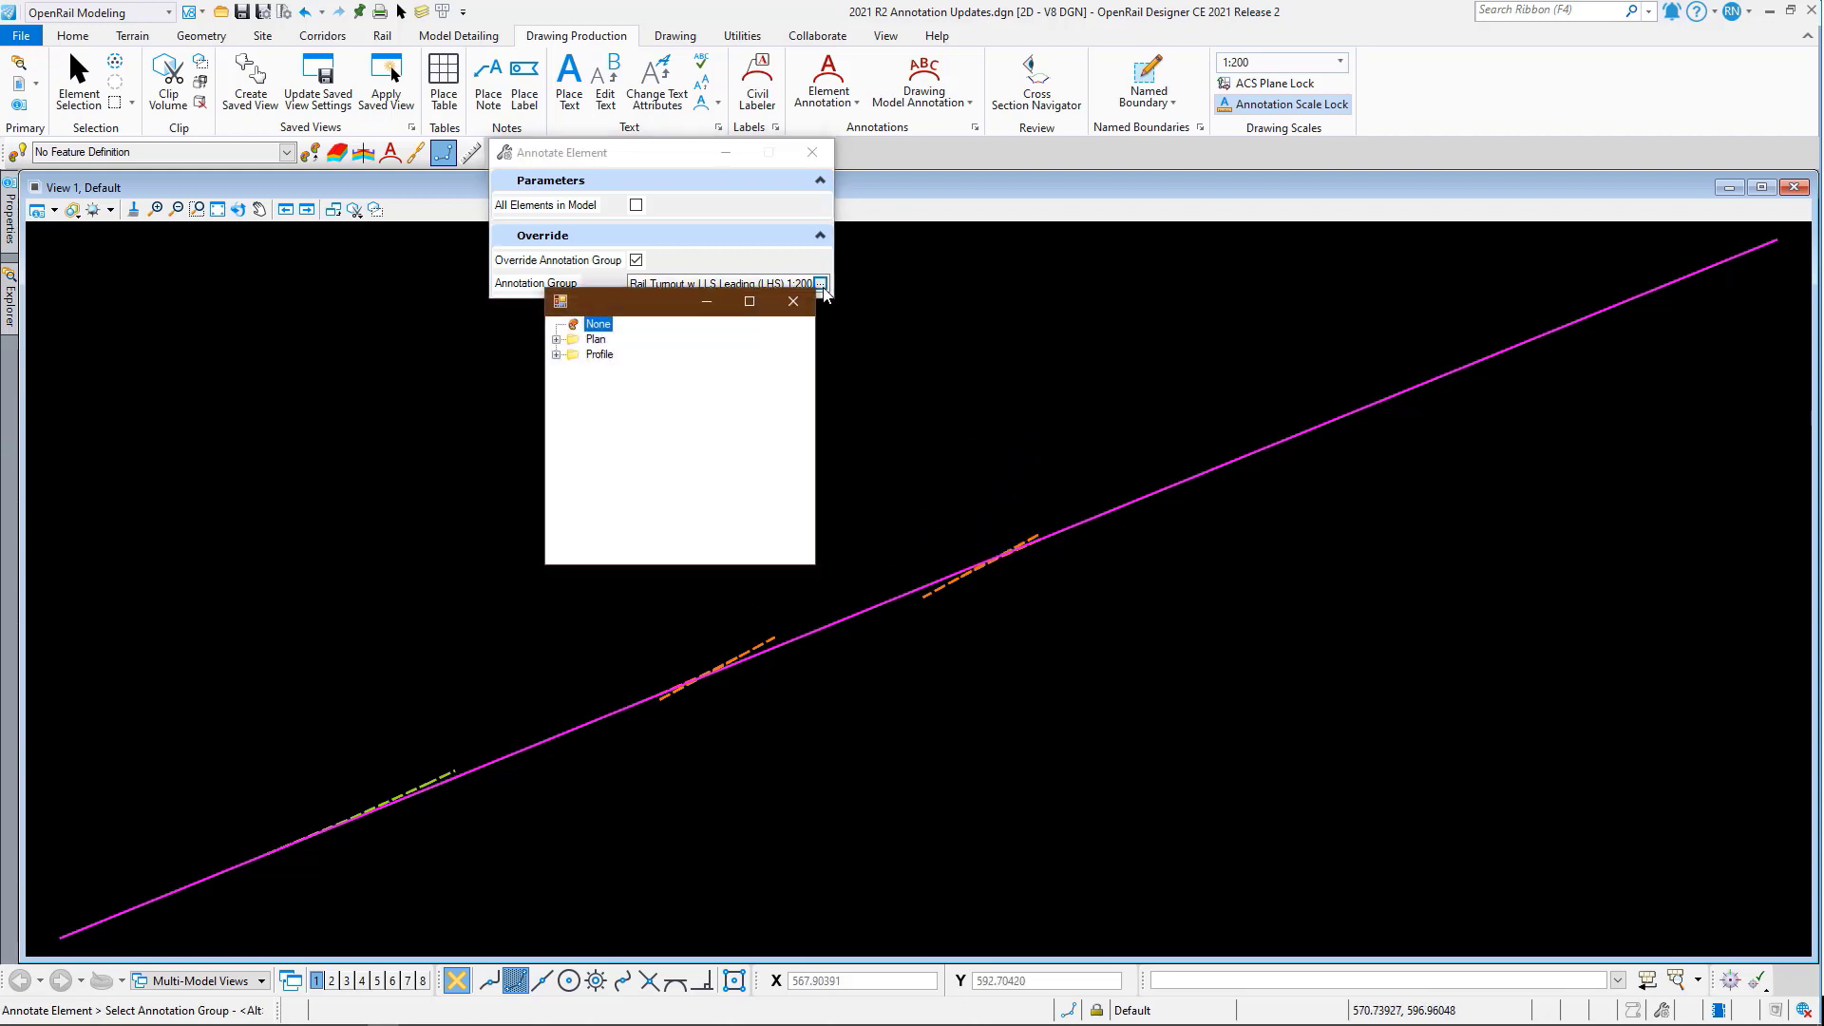
click(558, 340)
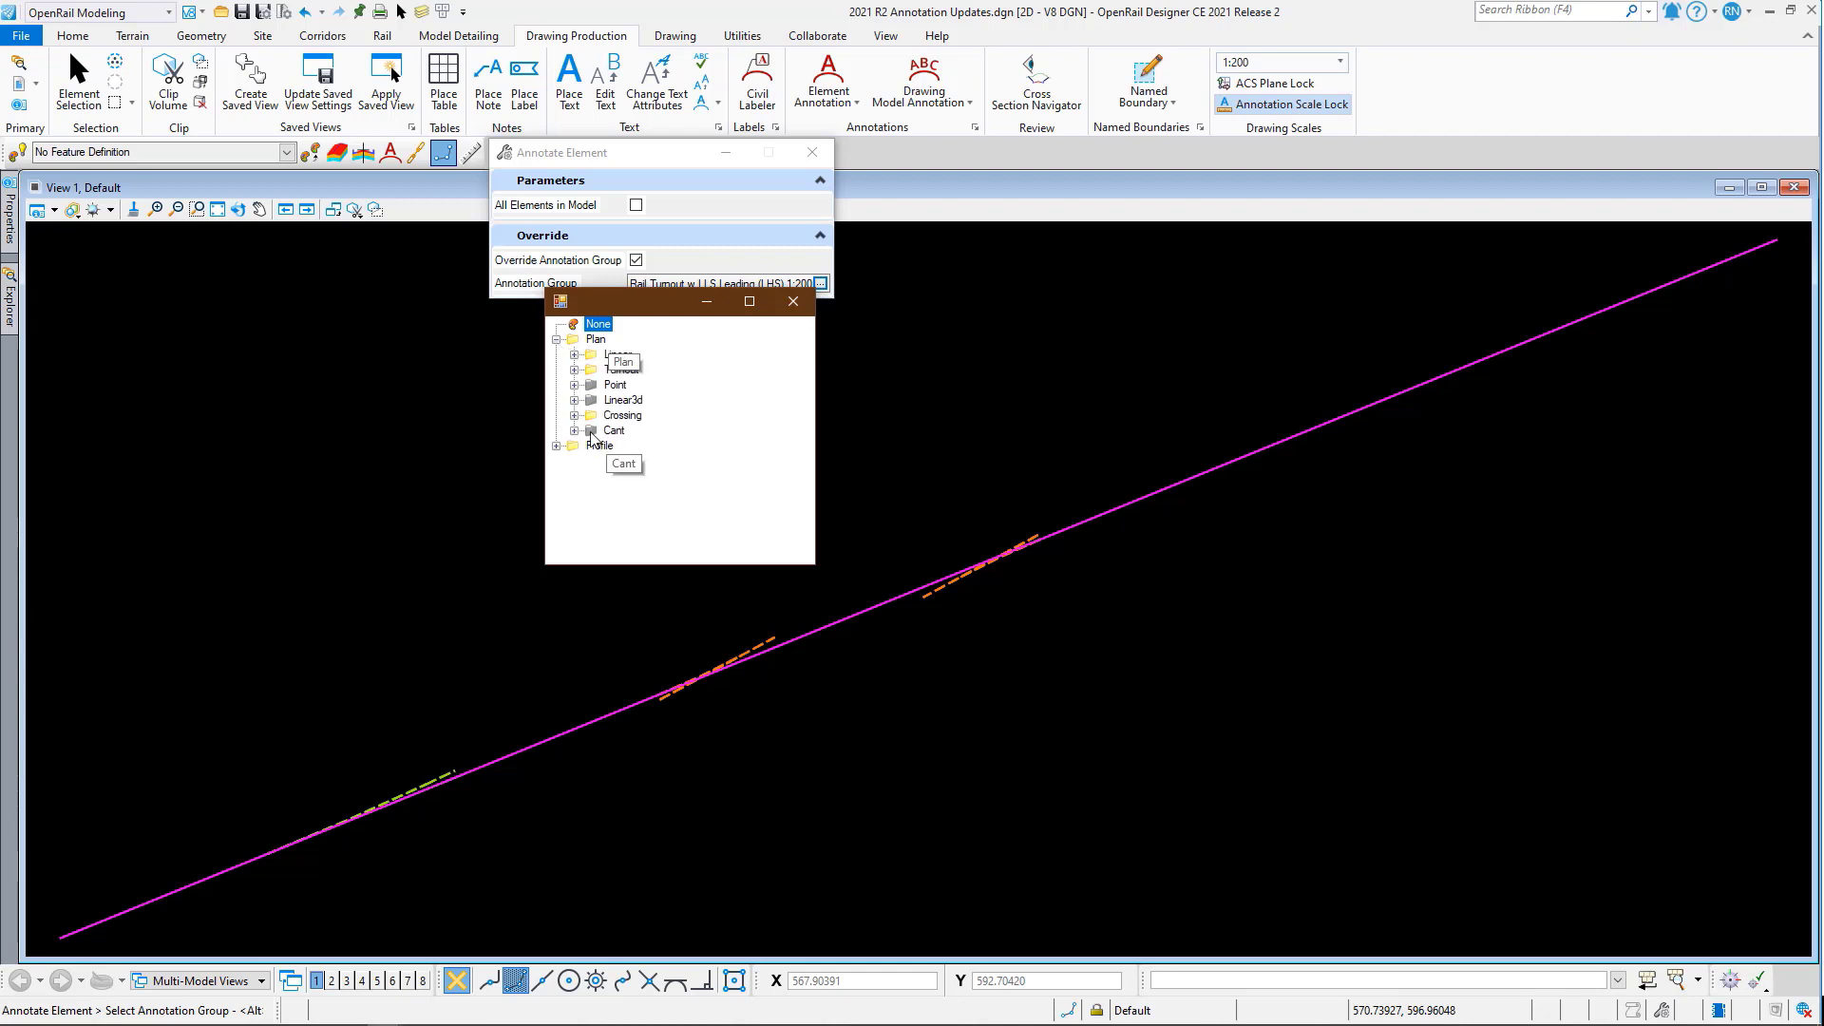
click(574, 369)
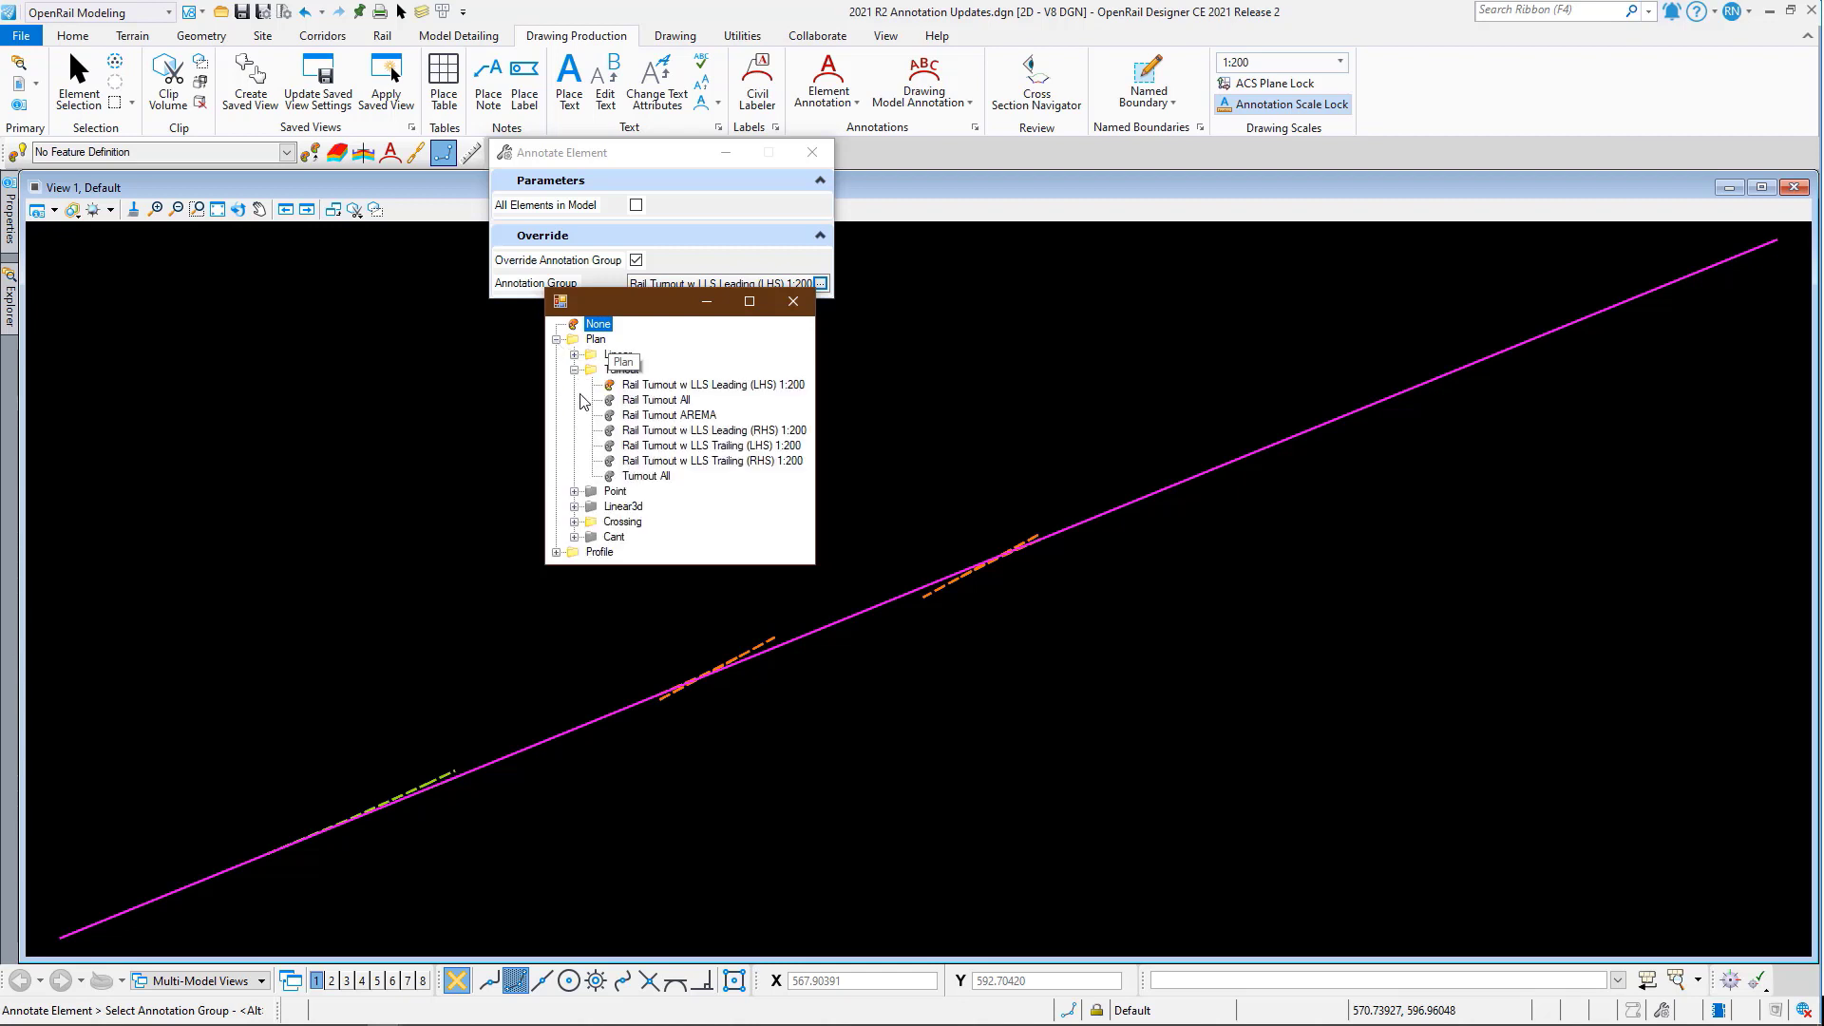
double_click(760, 384)
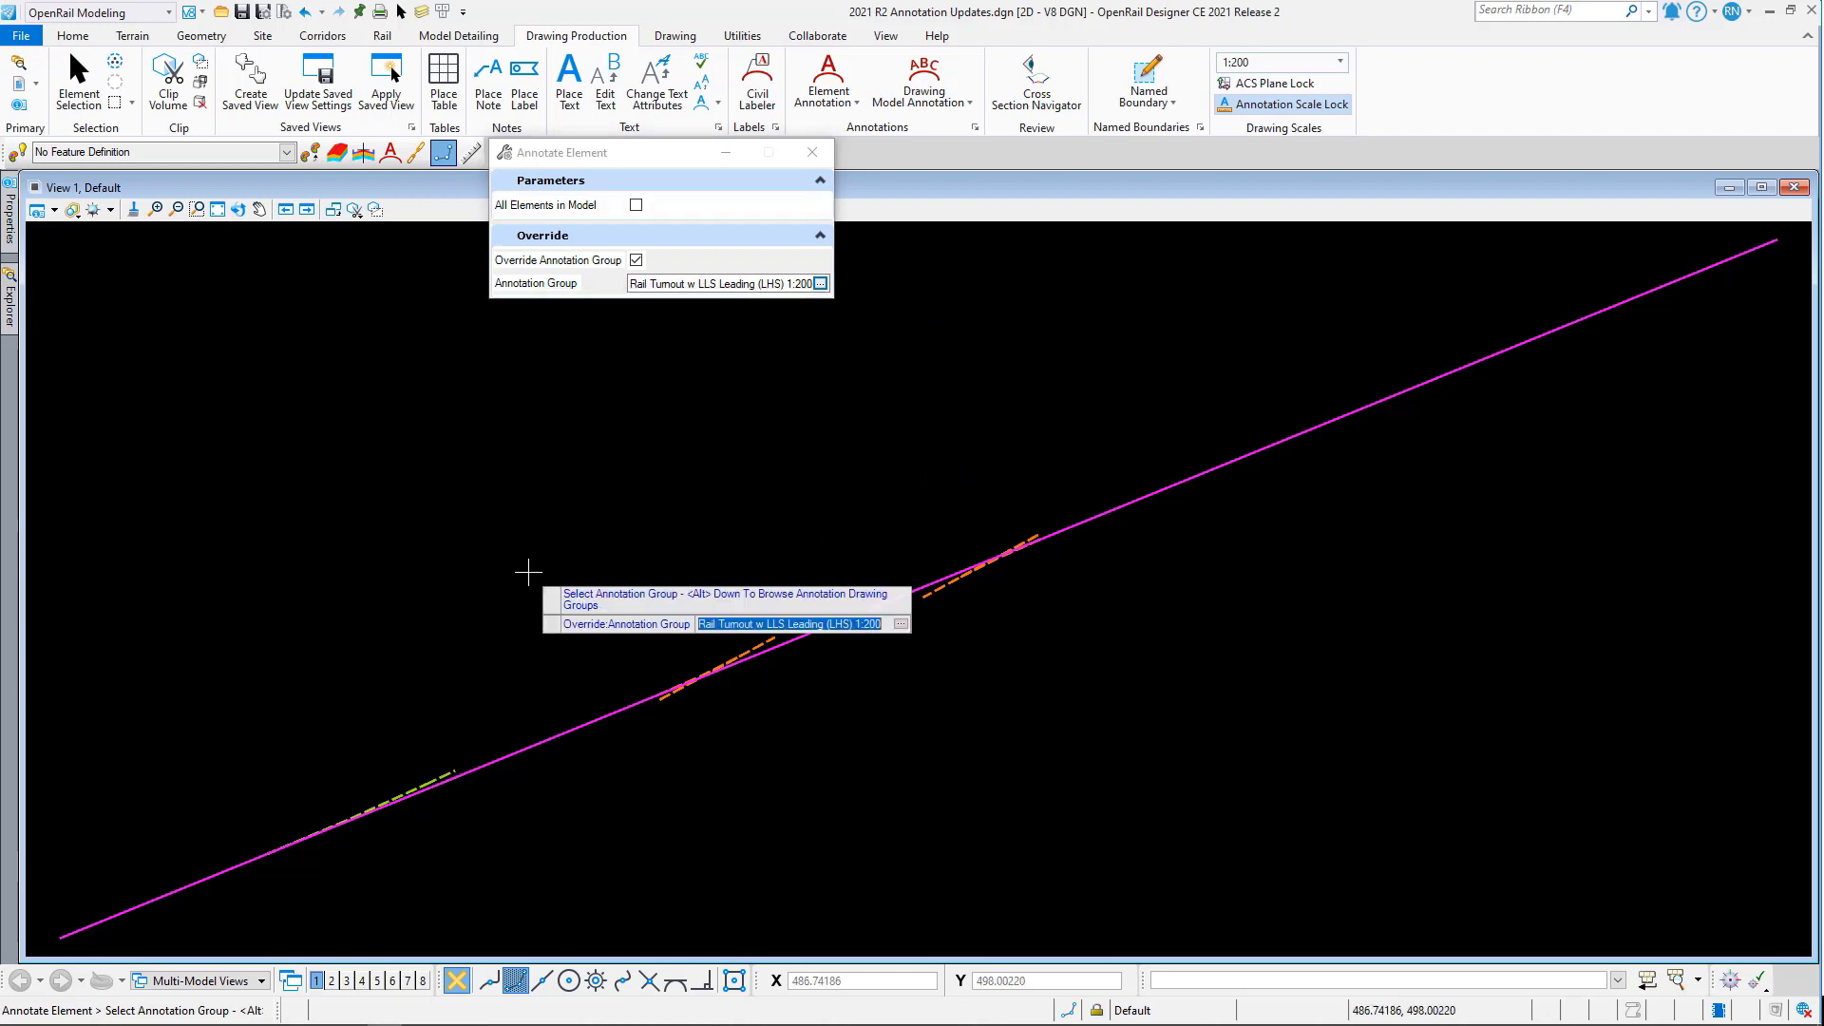
click(479, 676)
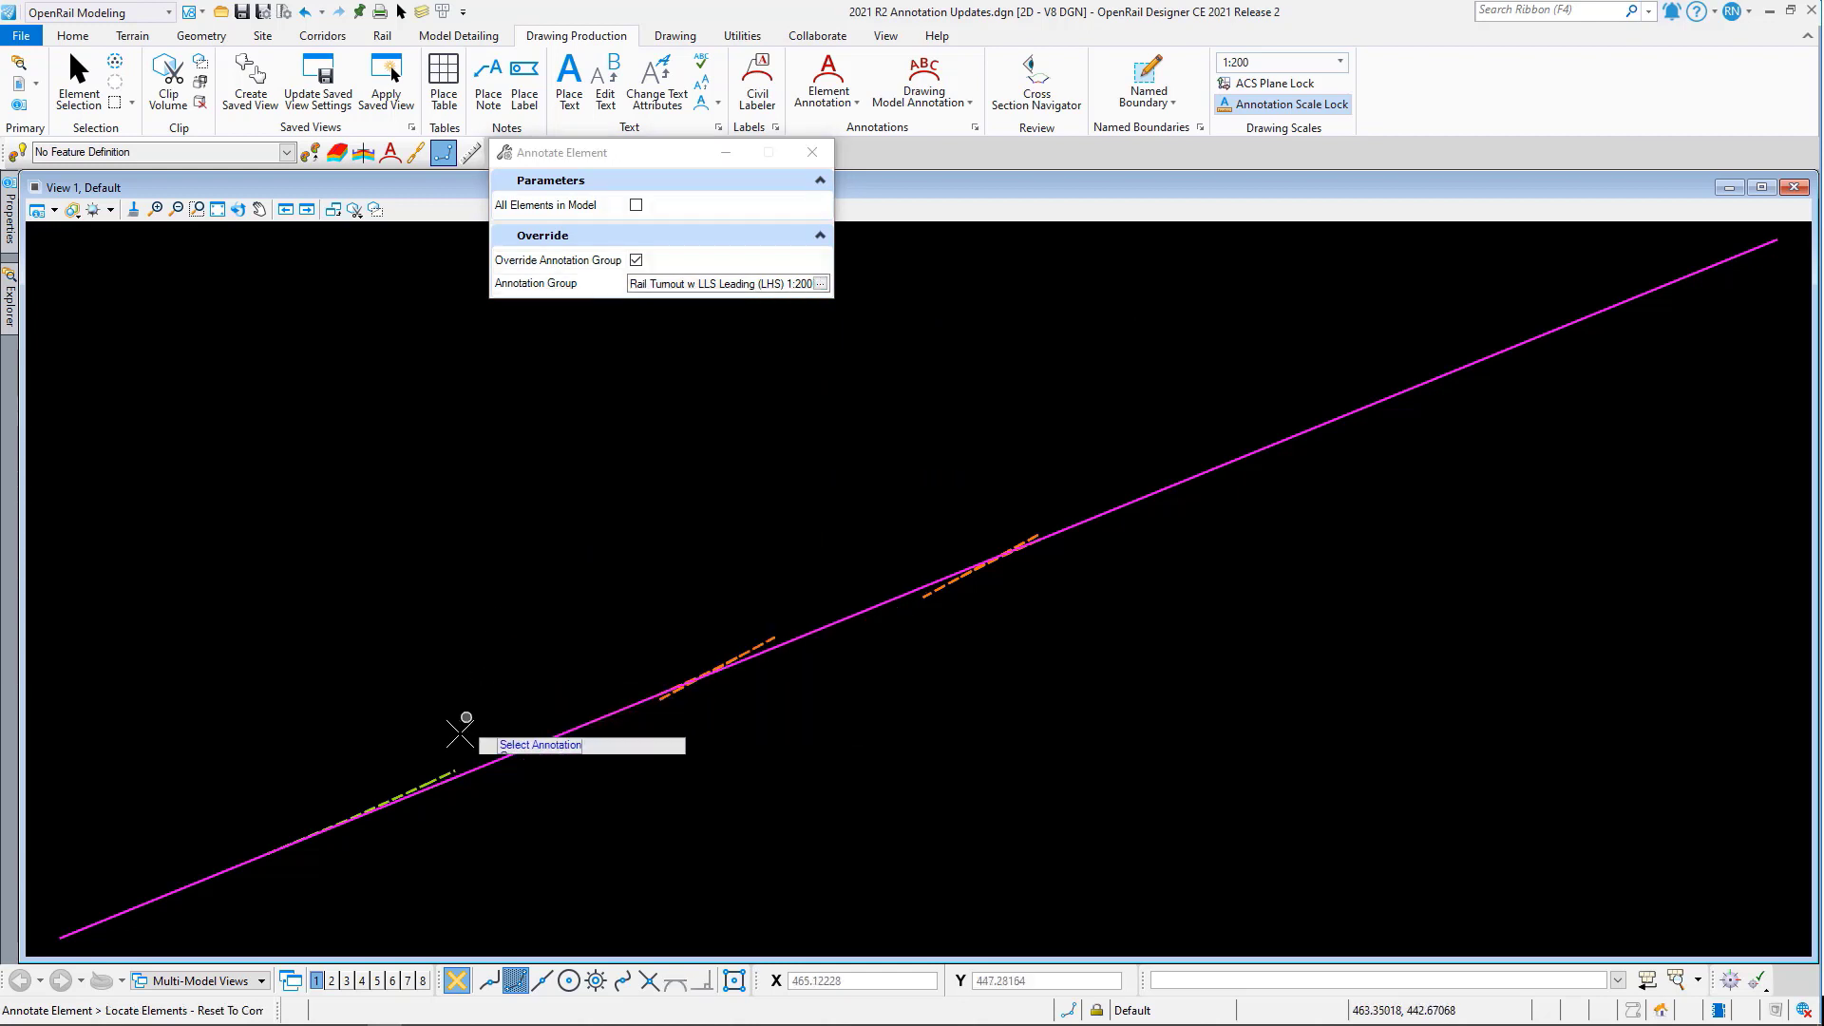
click(430, 781)
right_click(443, 640)
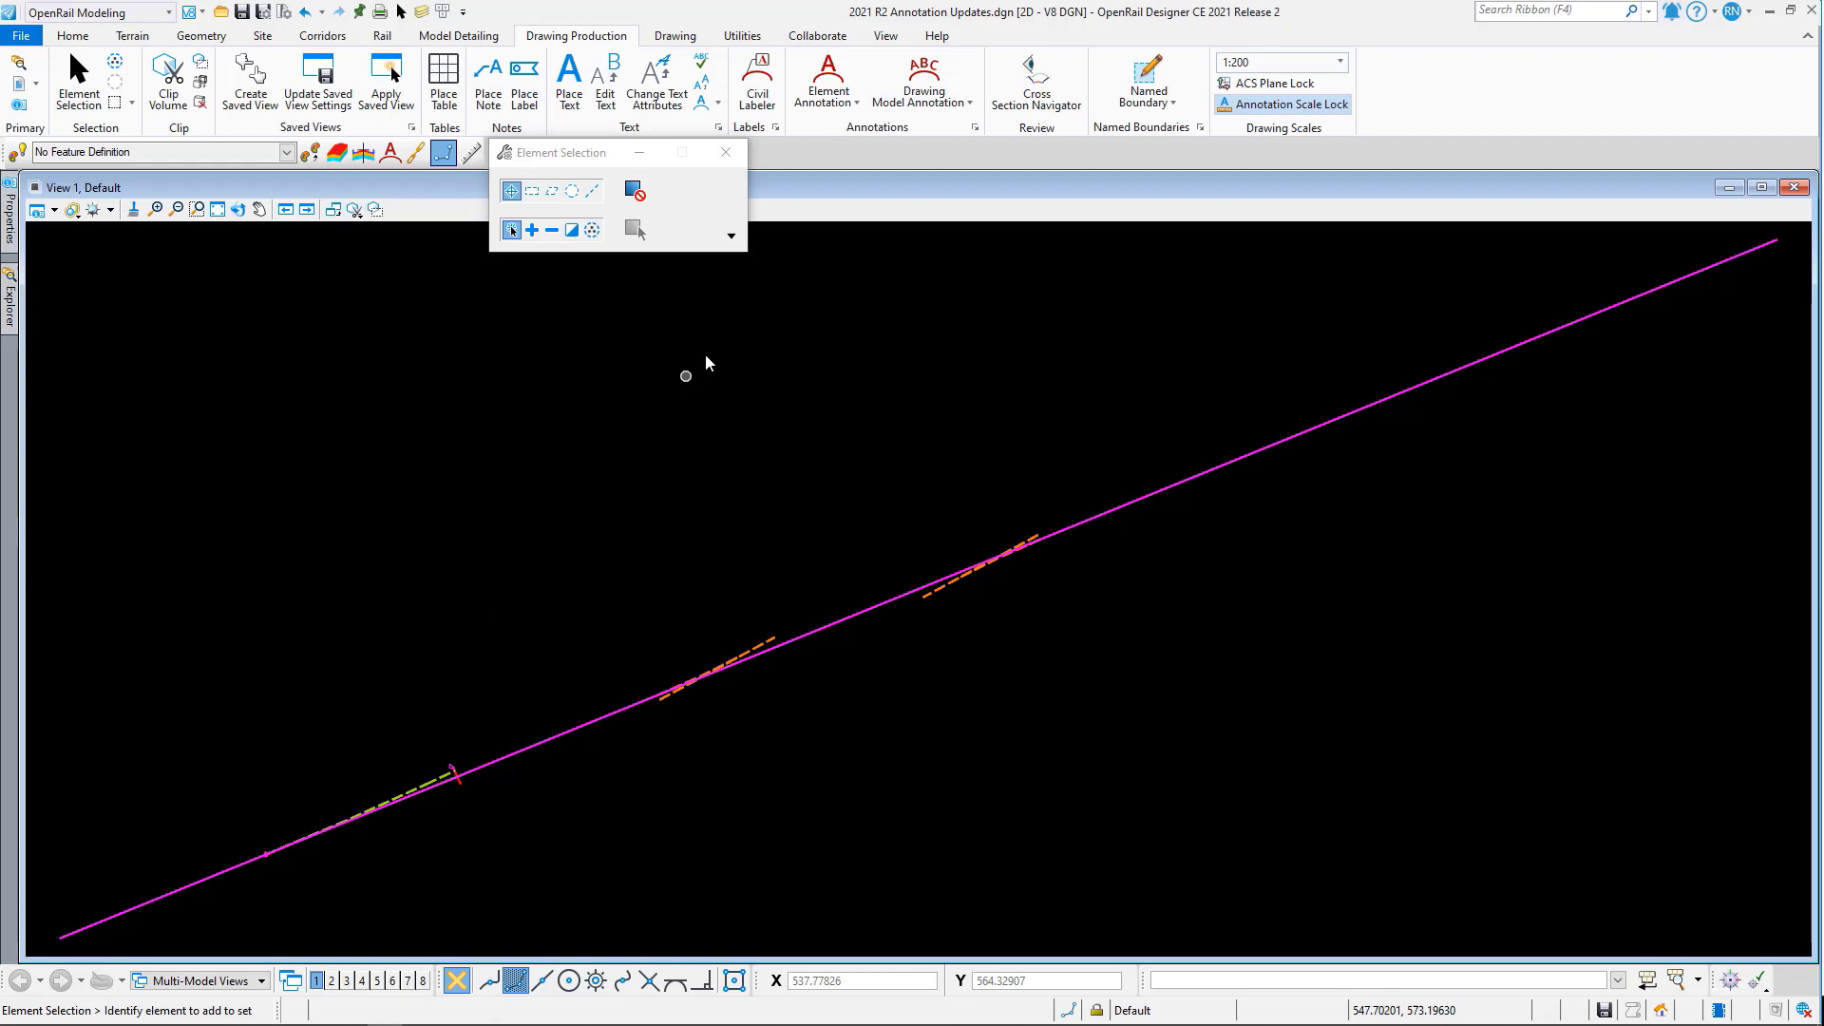
- Annotate the middle crossing with the Plan > Crossing group Rail Crossing Single Slip All (Leading LHS)
click(828, 76)
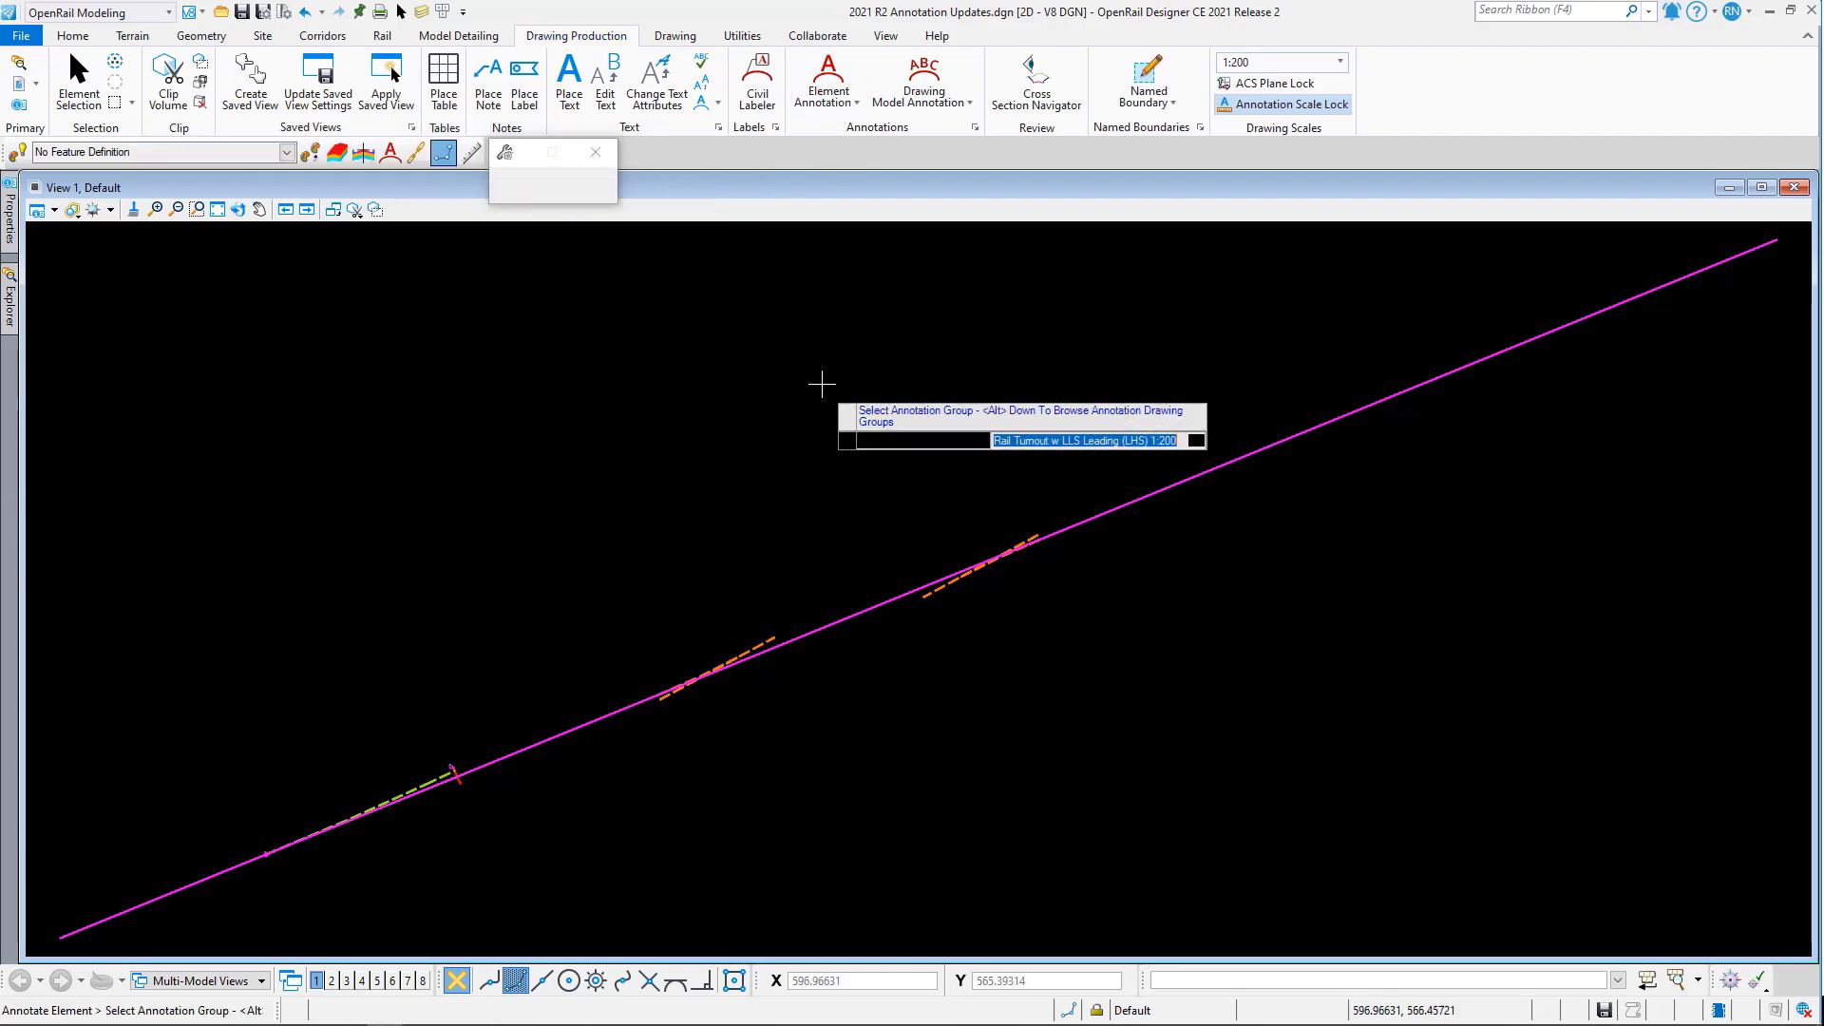
click(820, 284)
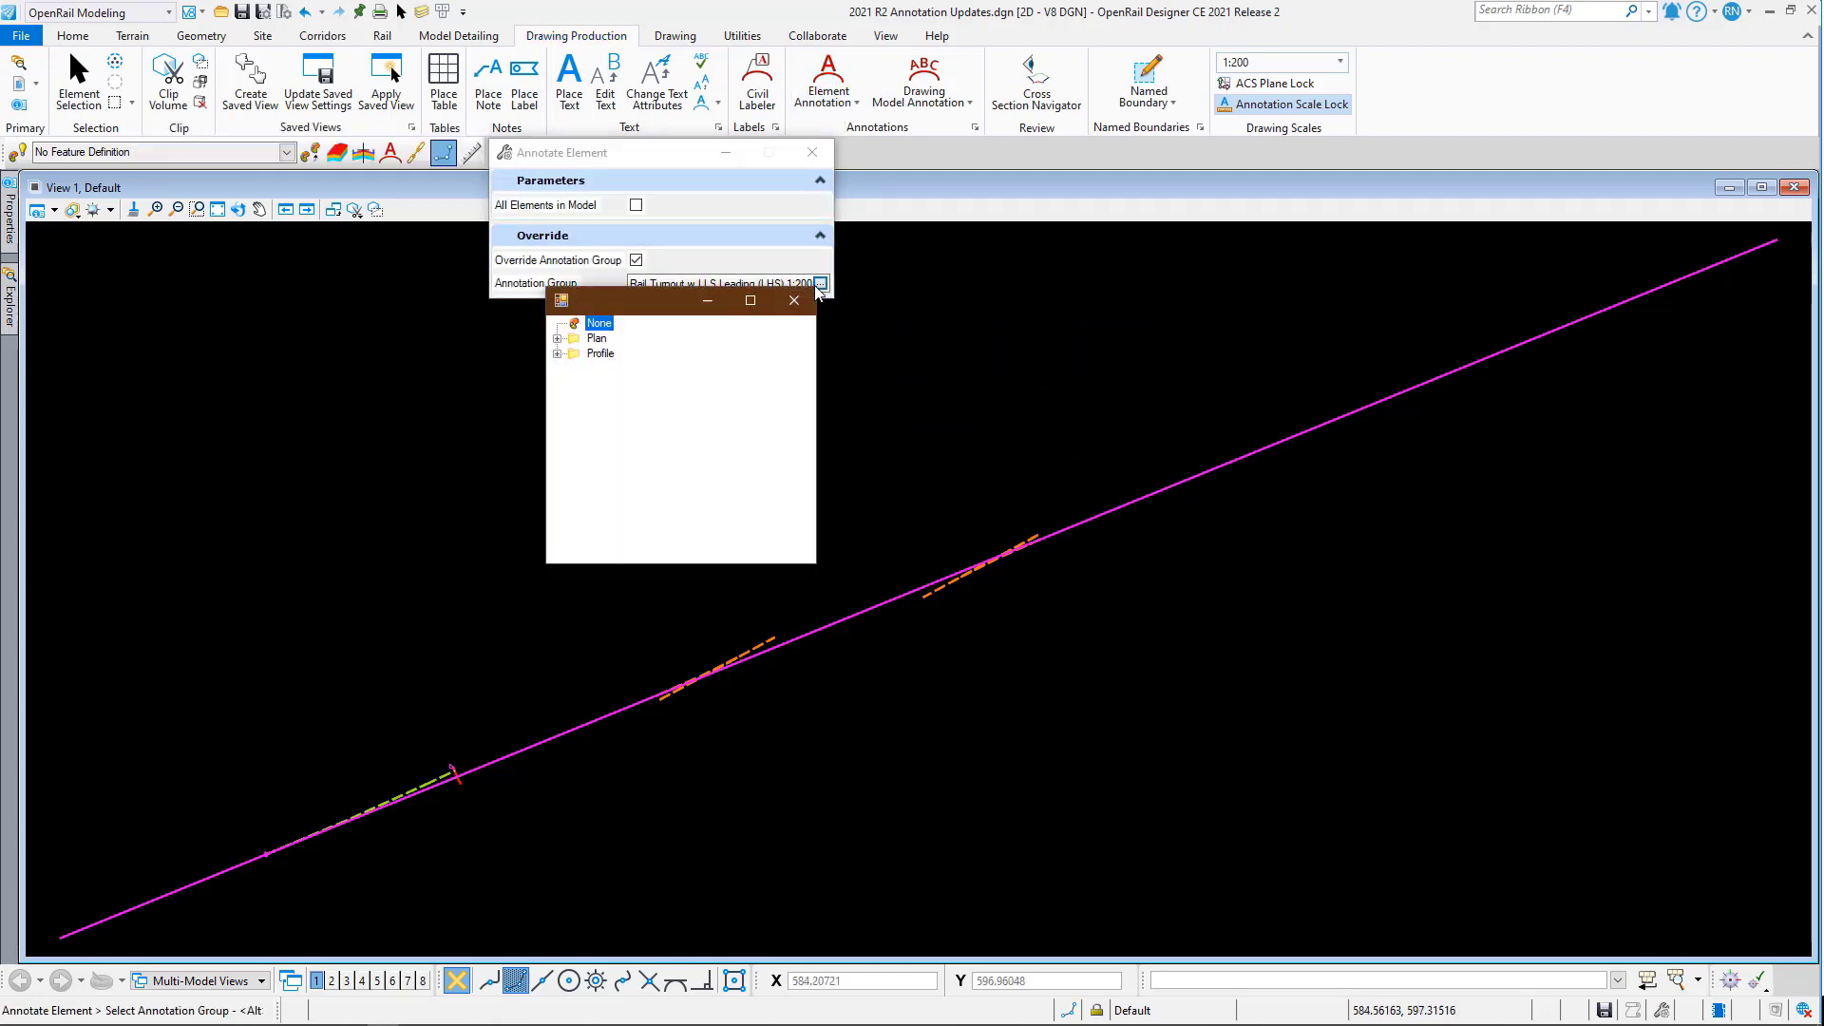
click(558, 339)
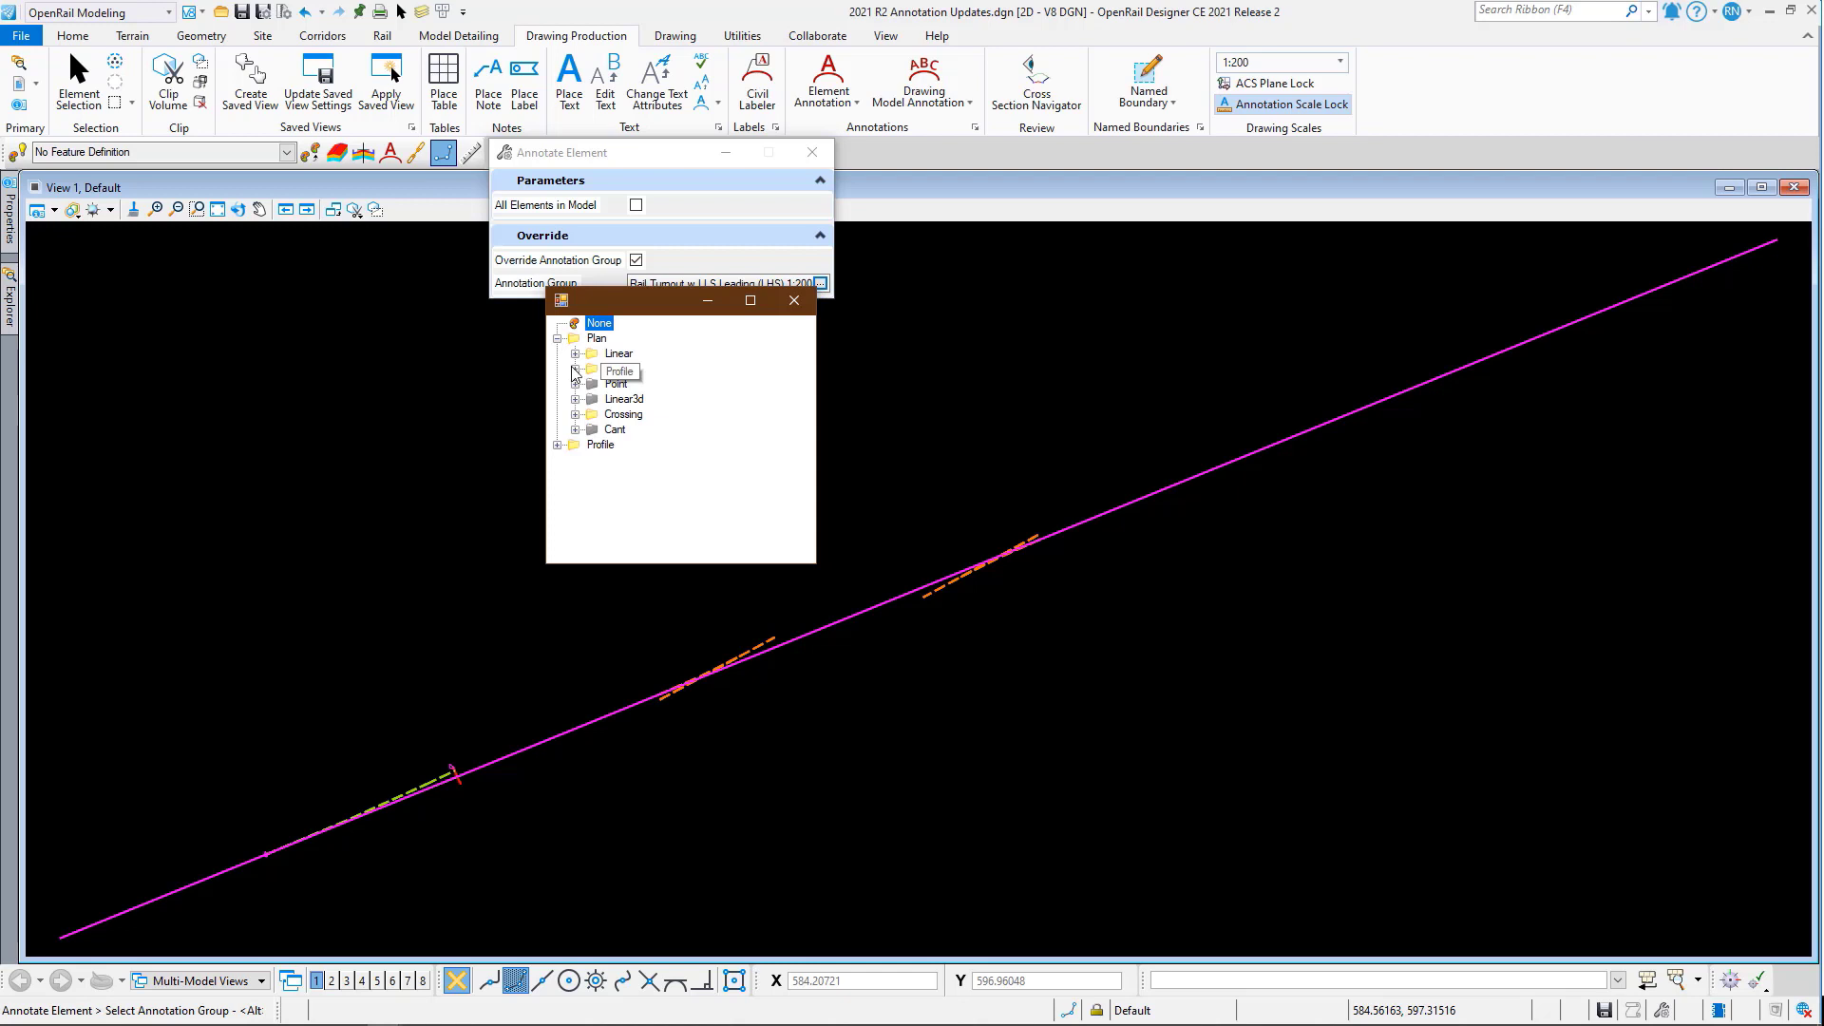
click(575, 415)
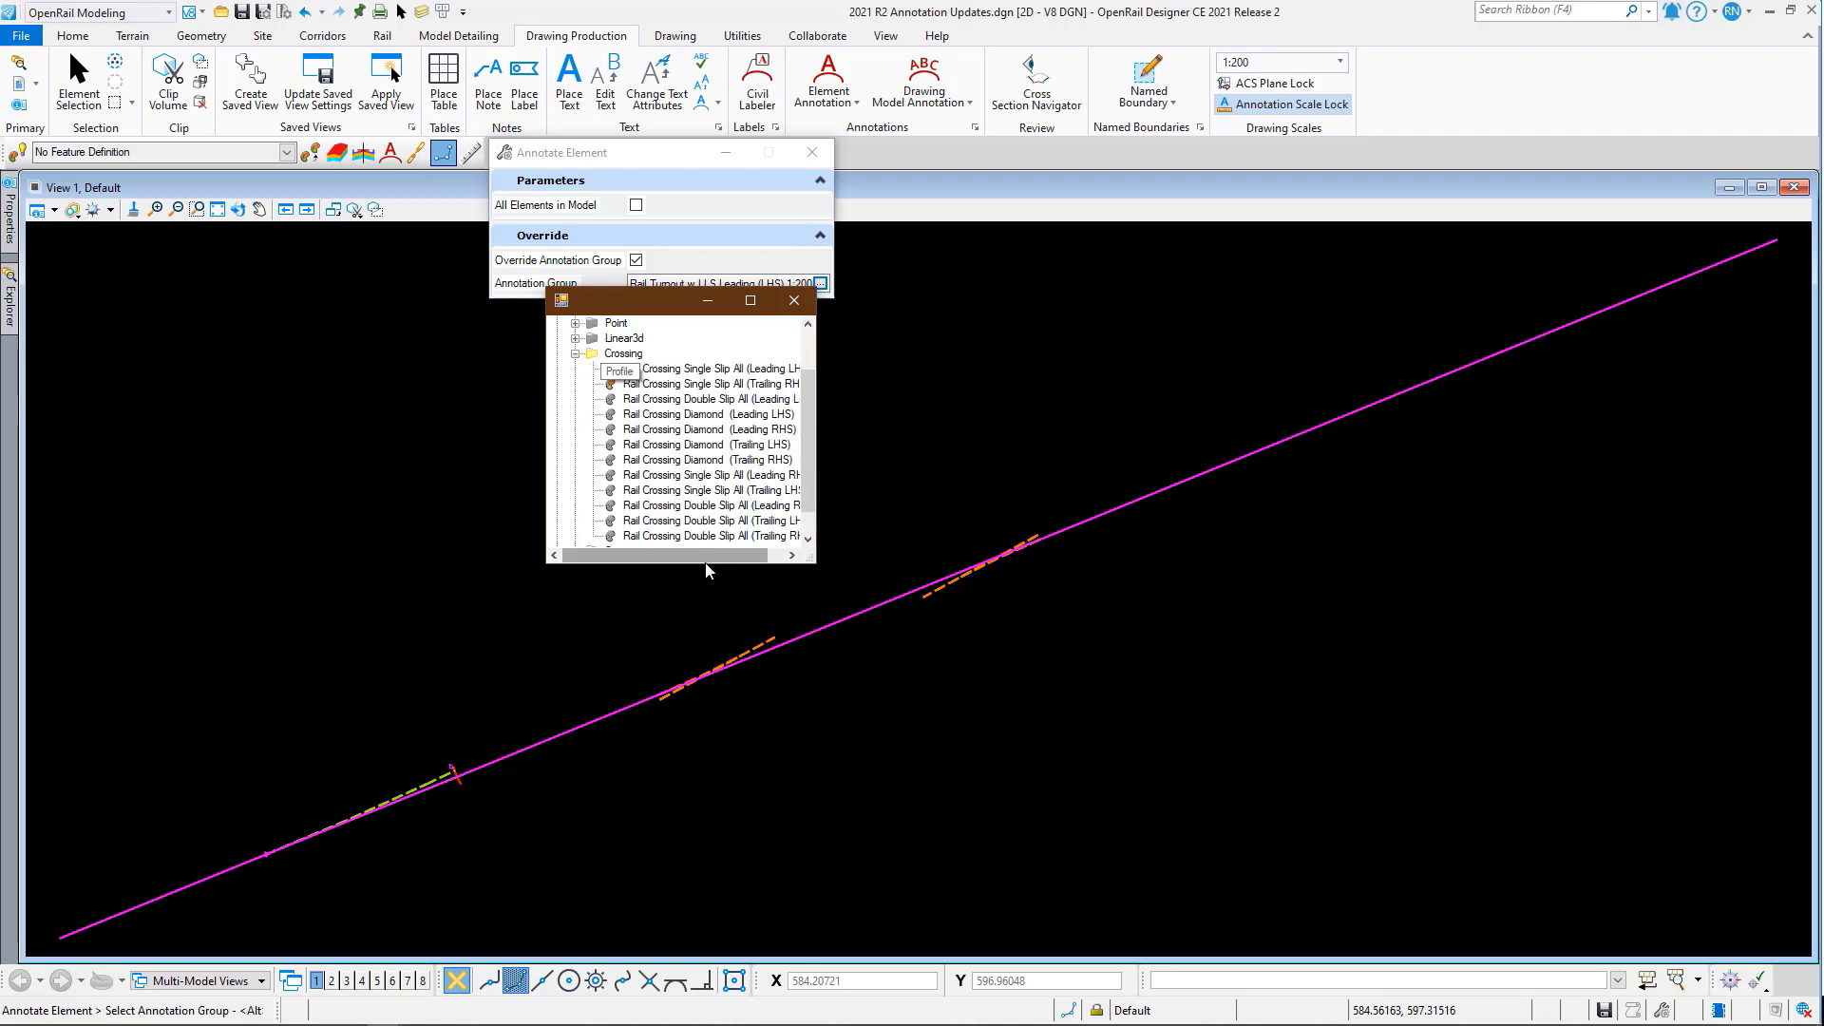
drag(689, 564, 717, 572)
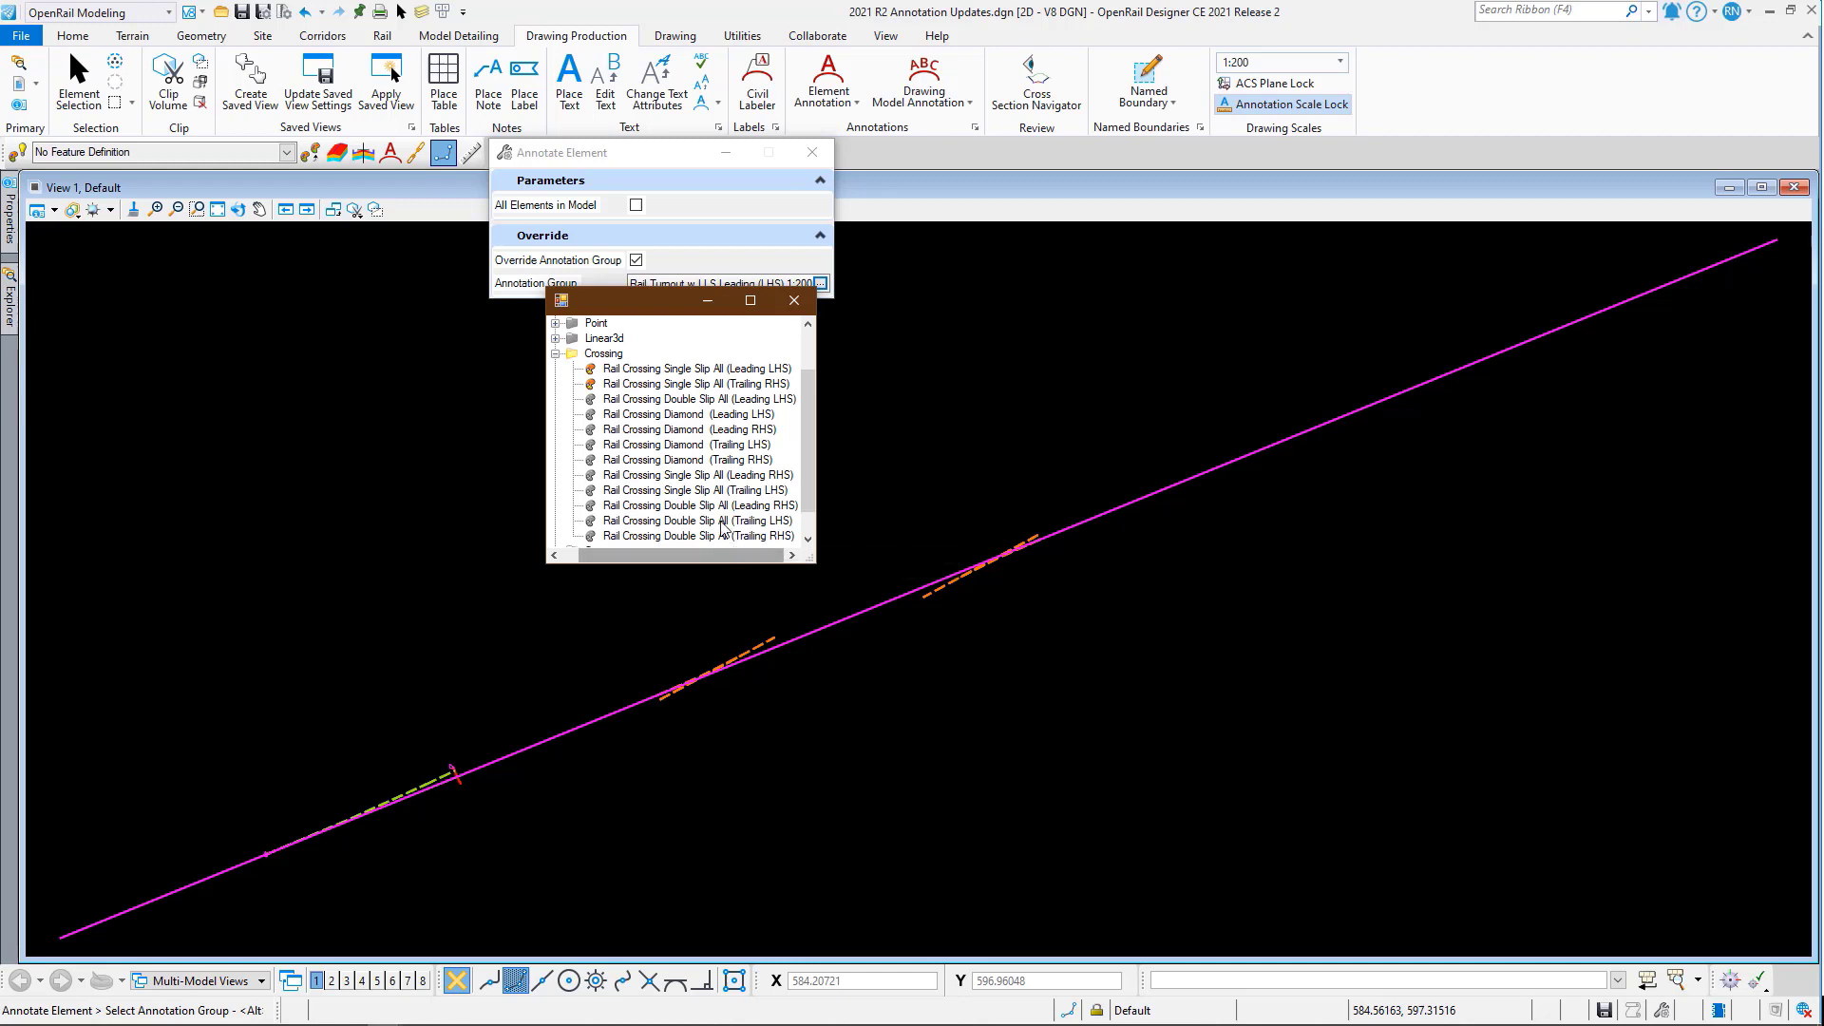
double_click(705, 368)
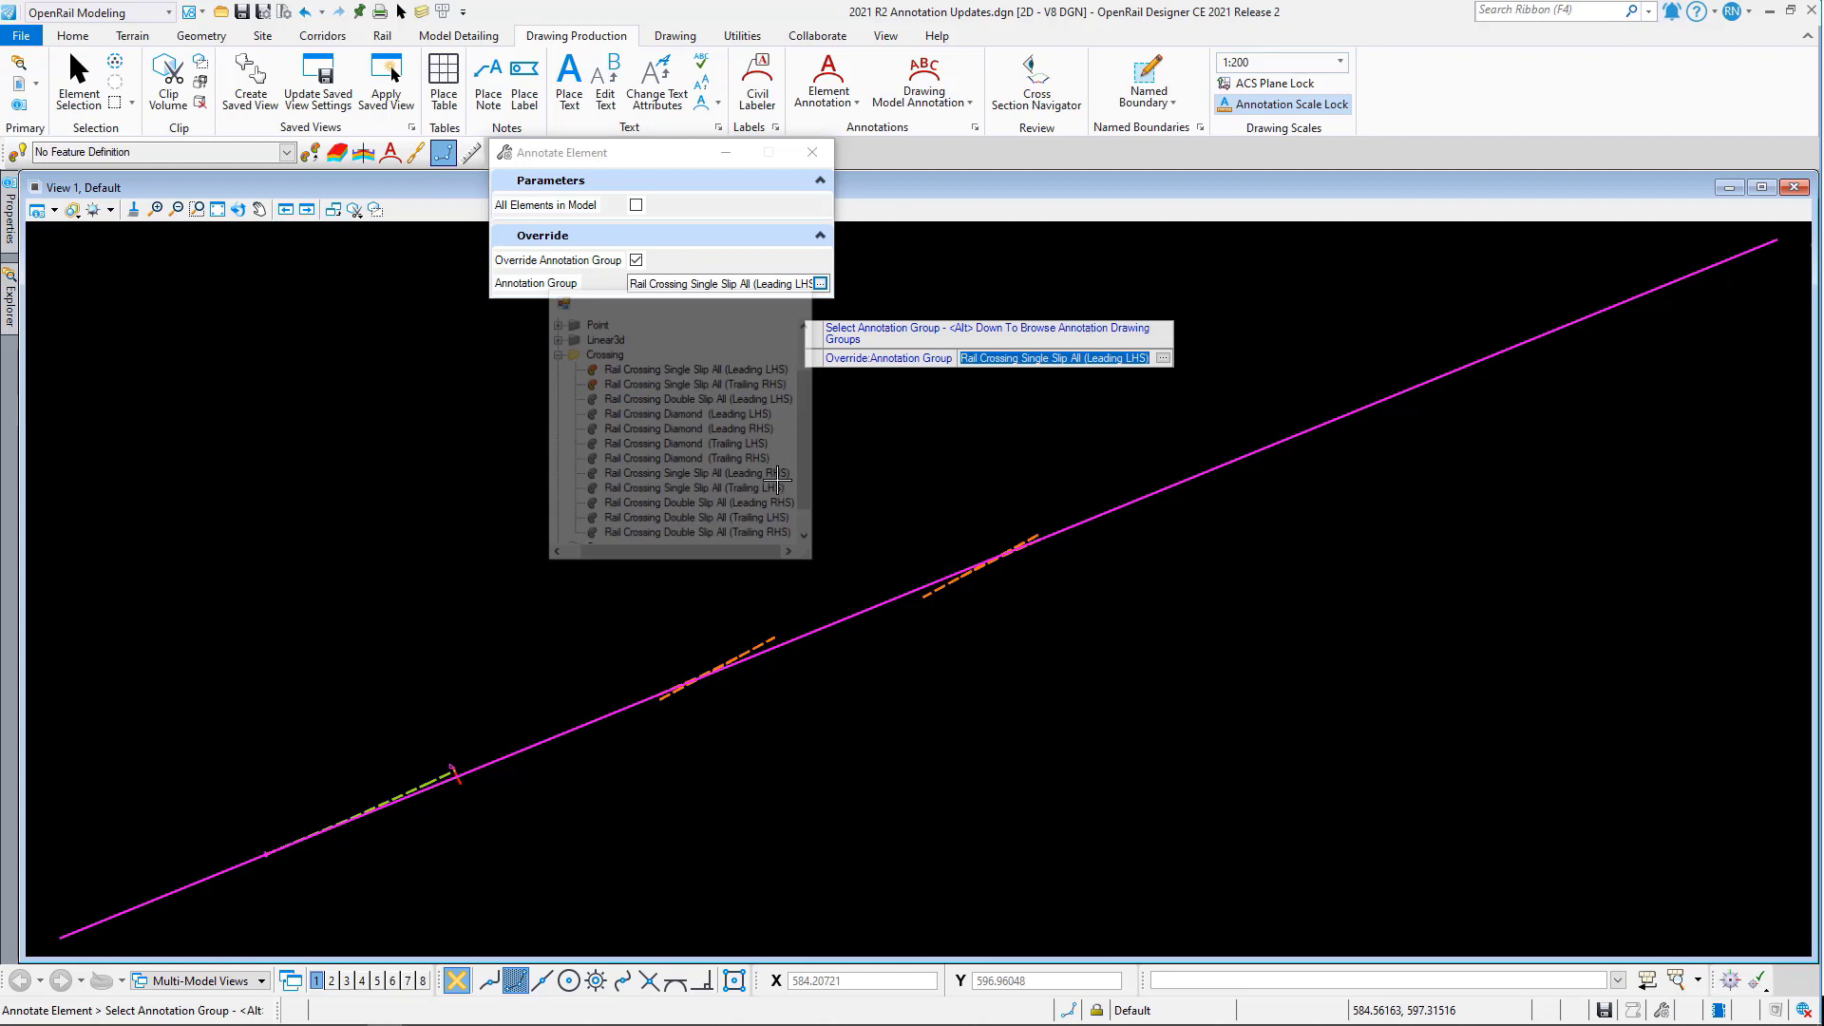
click(765, 613)
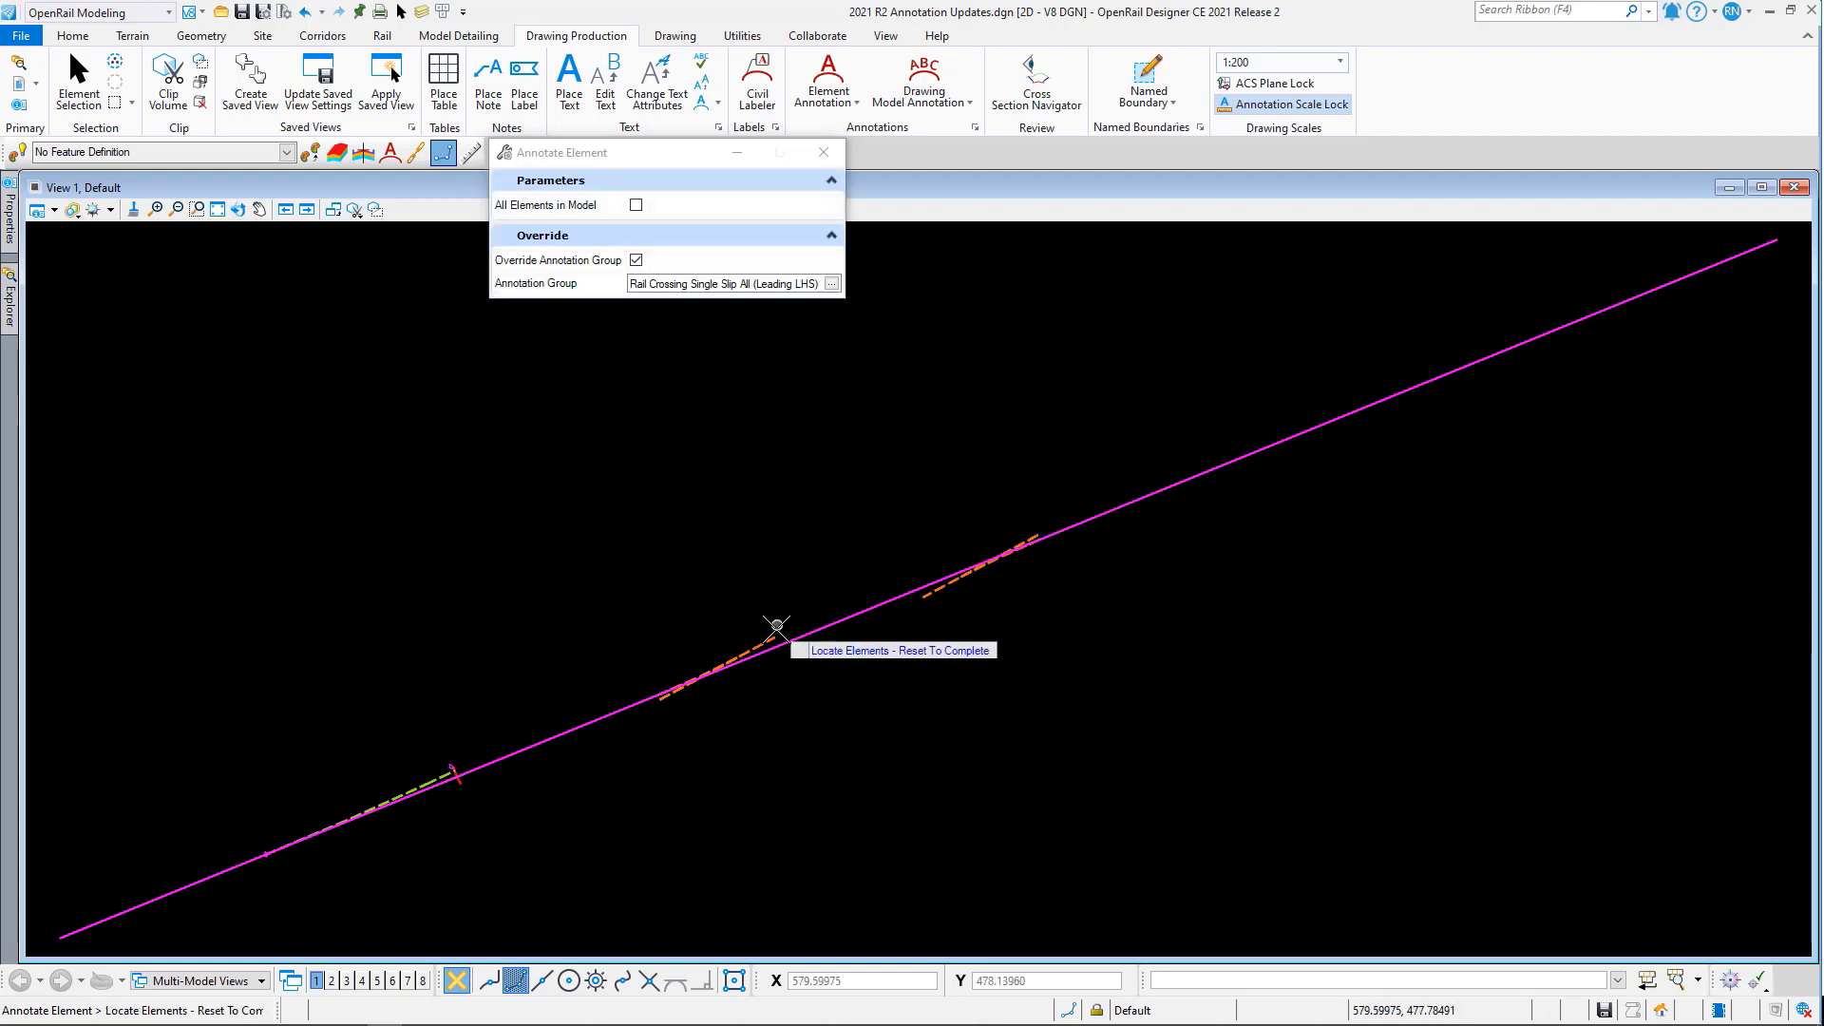
right_click(781, 564)
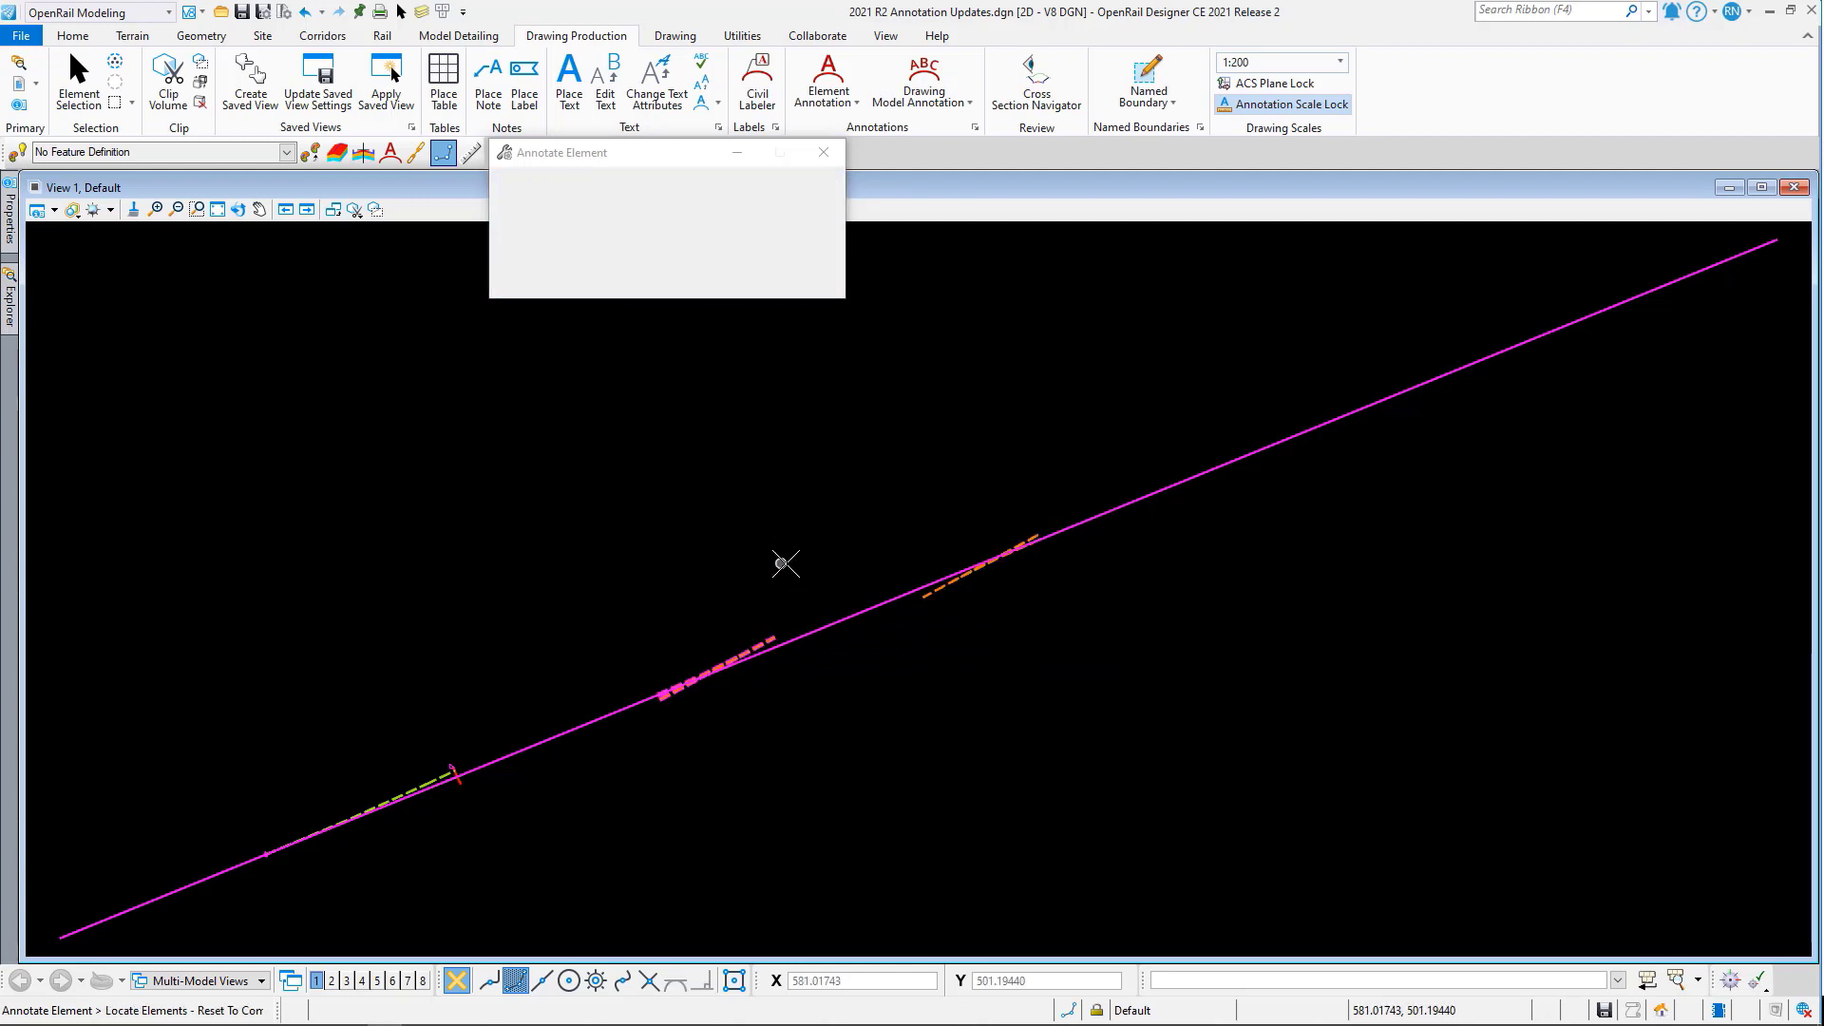
- Annotate the upper-right crossing with the Rail Crossing Single Slip All (Trailing RHS) group
click(833, 72)
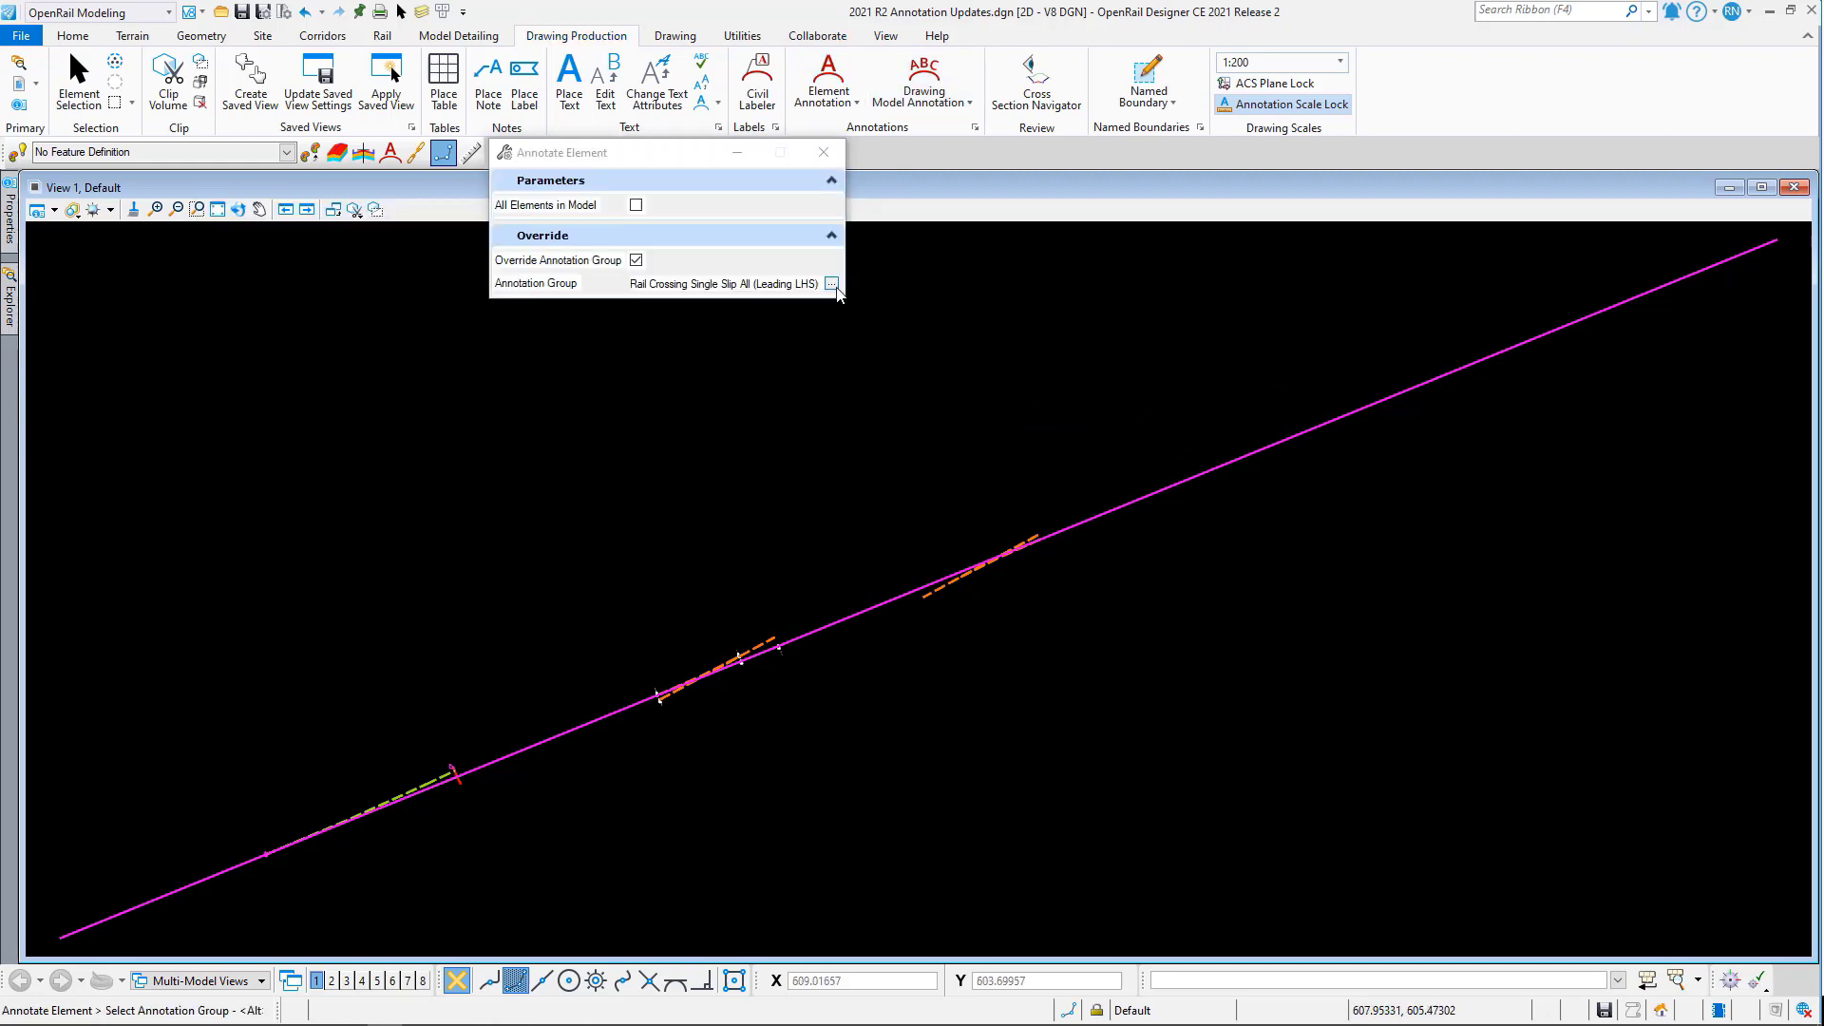
click(833, 284)
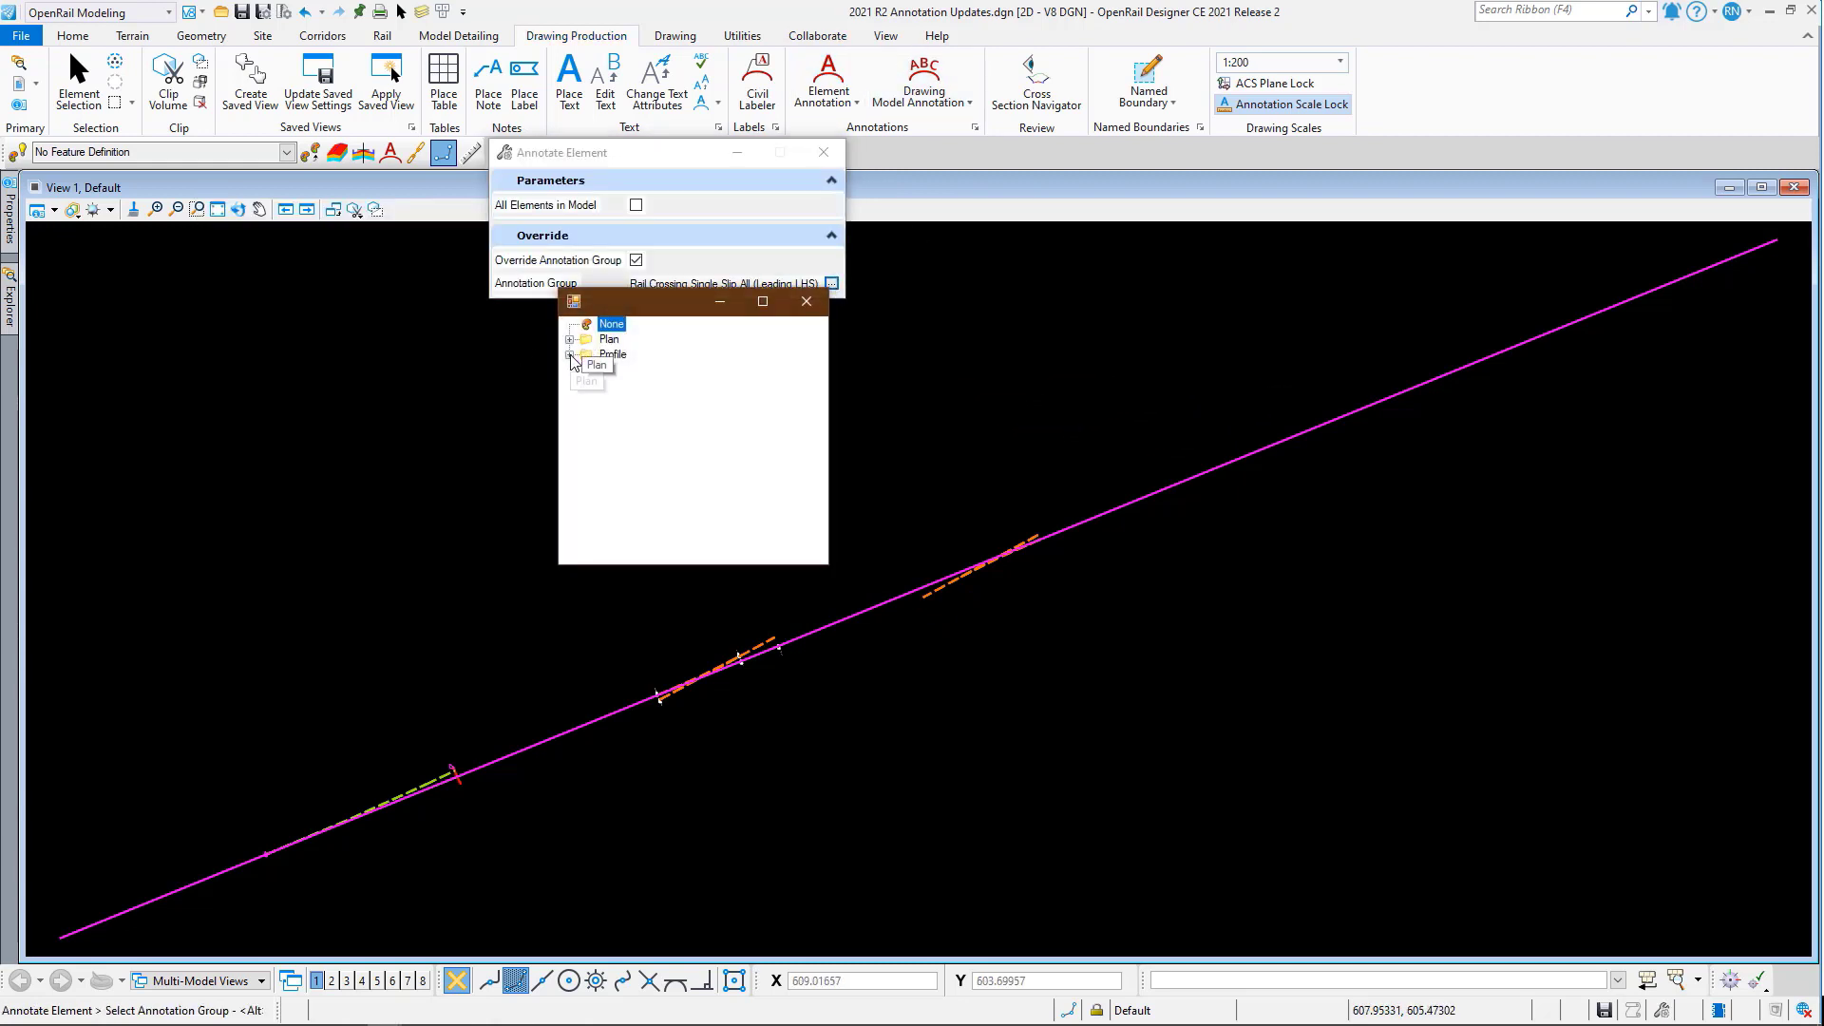
click(570, 340)
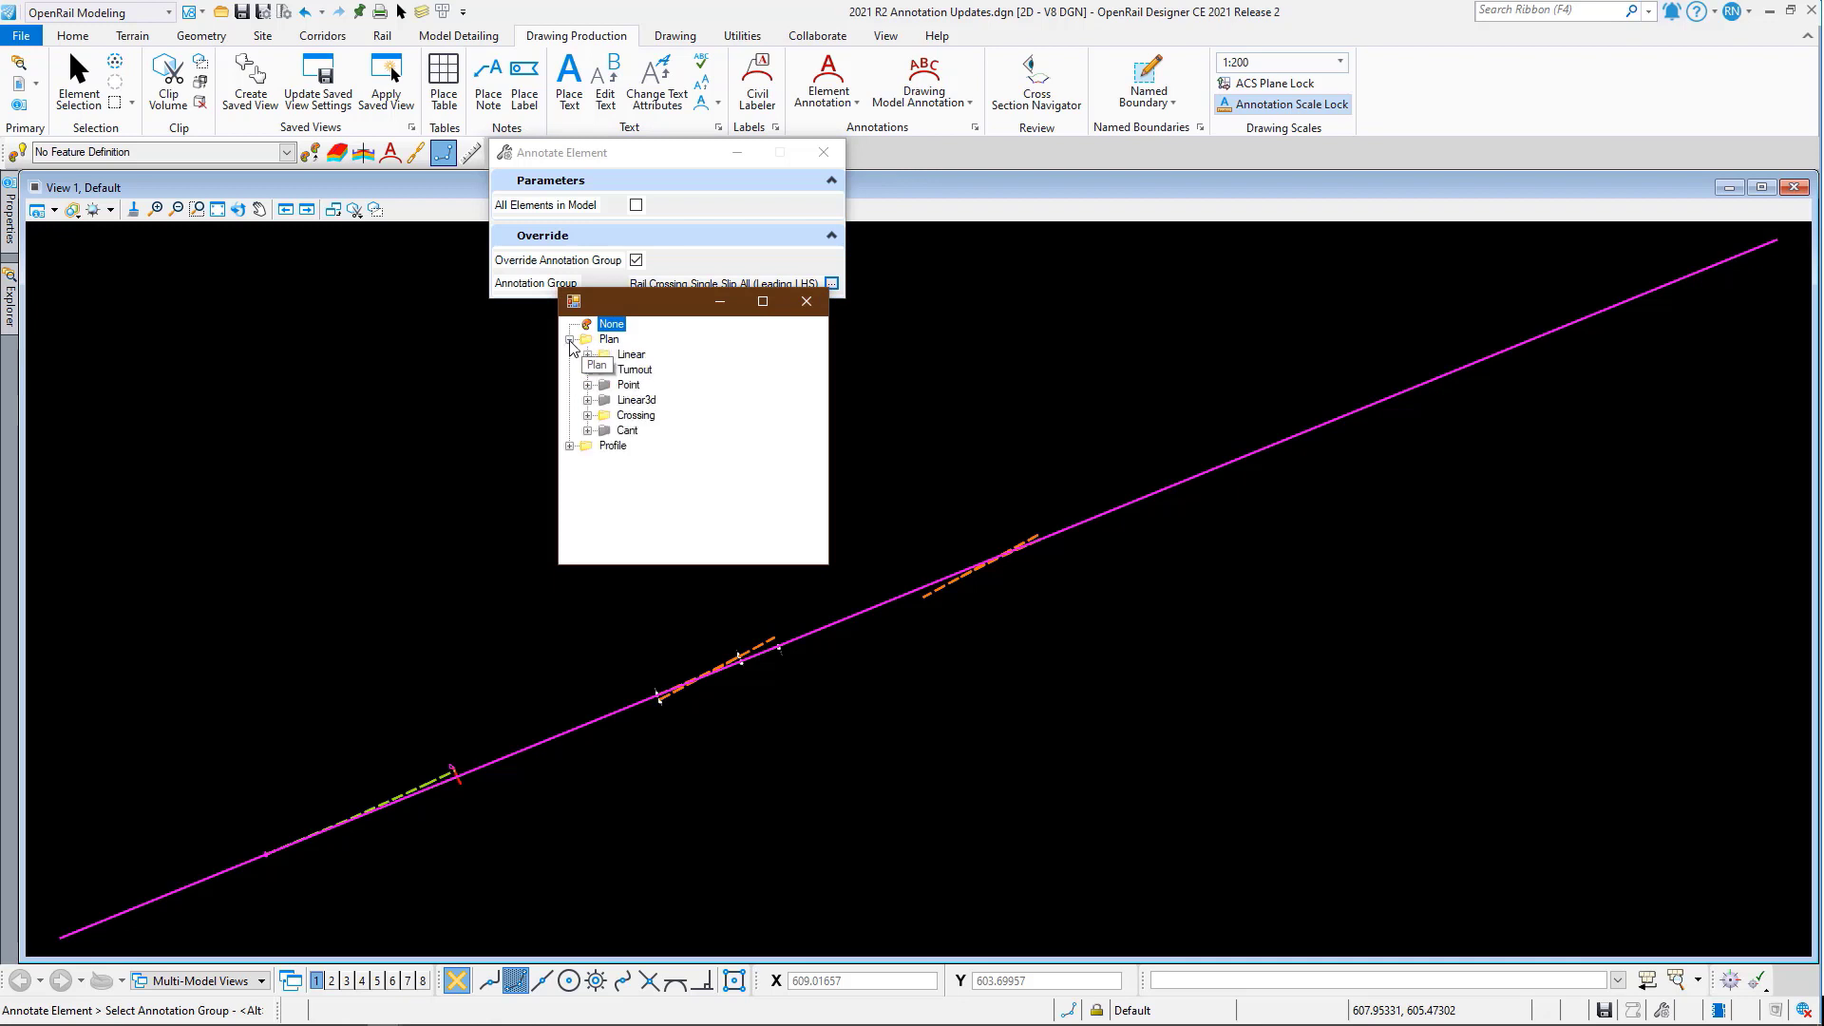
click(587, 416)
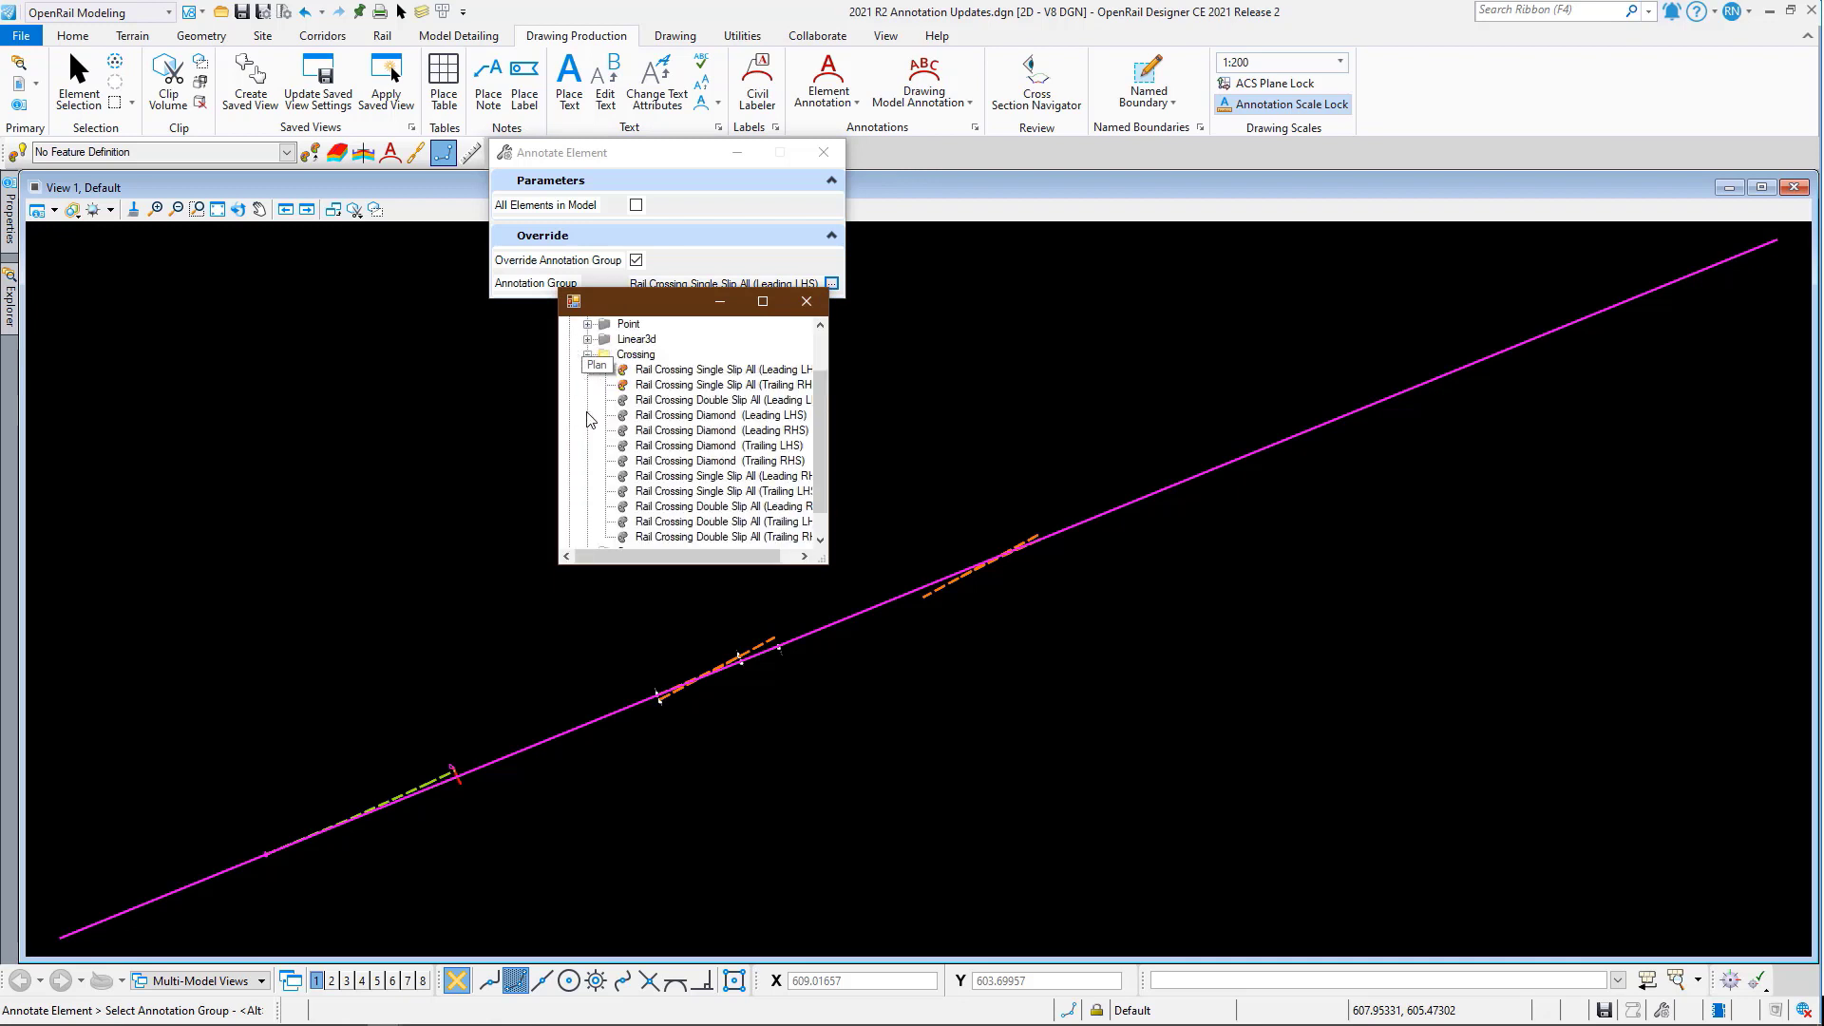
double_click(798, 388)
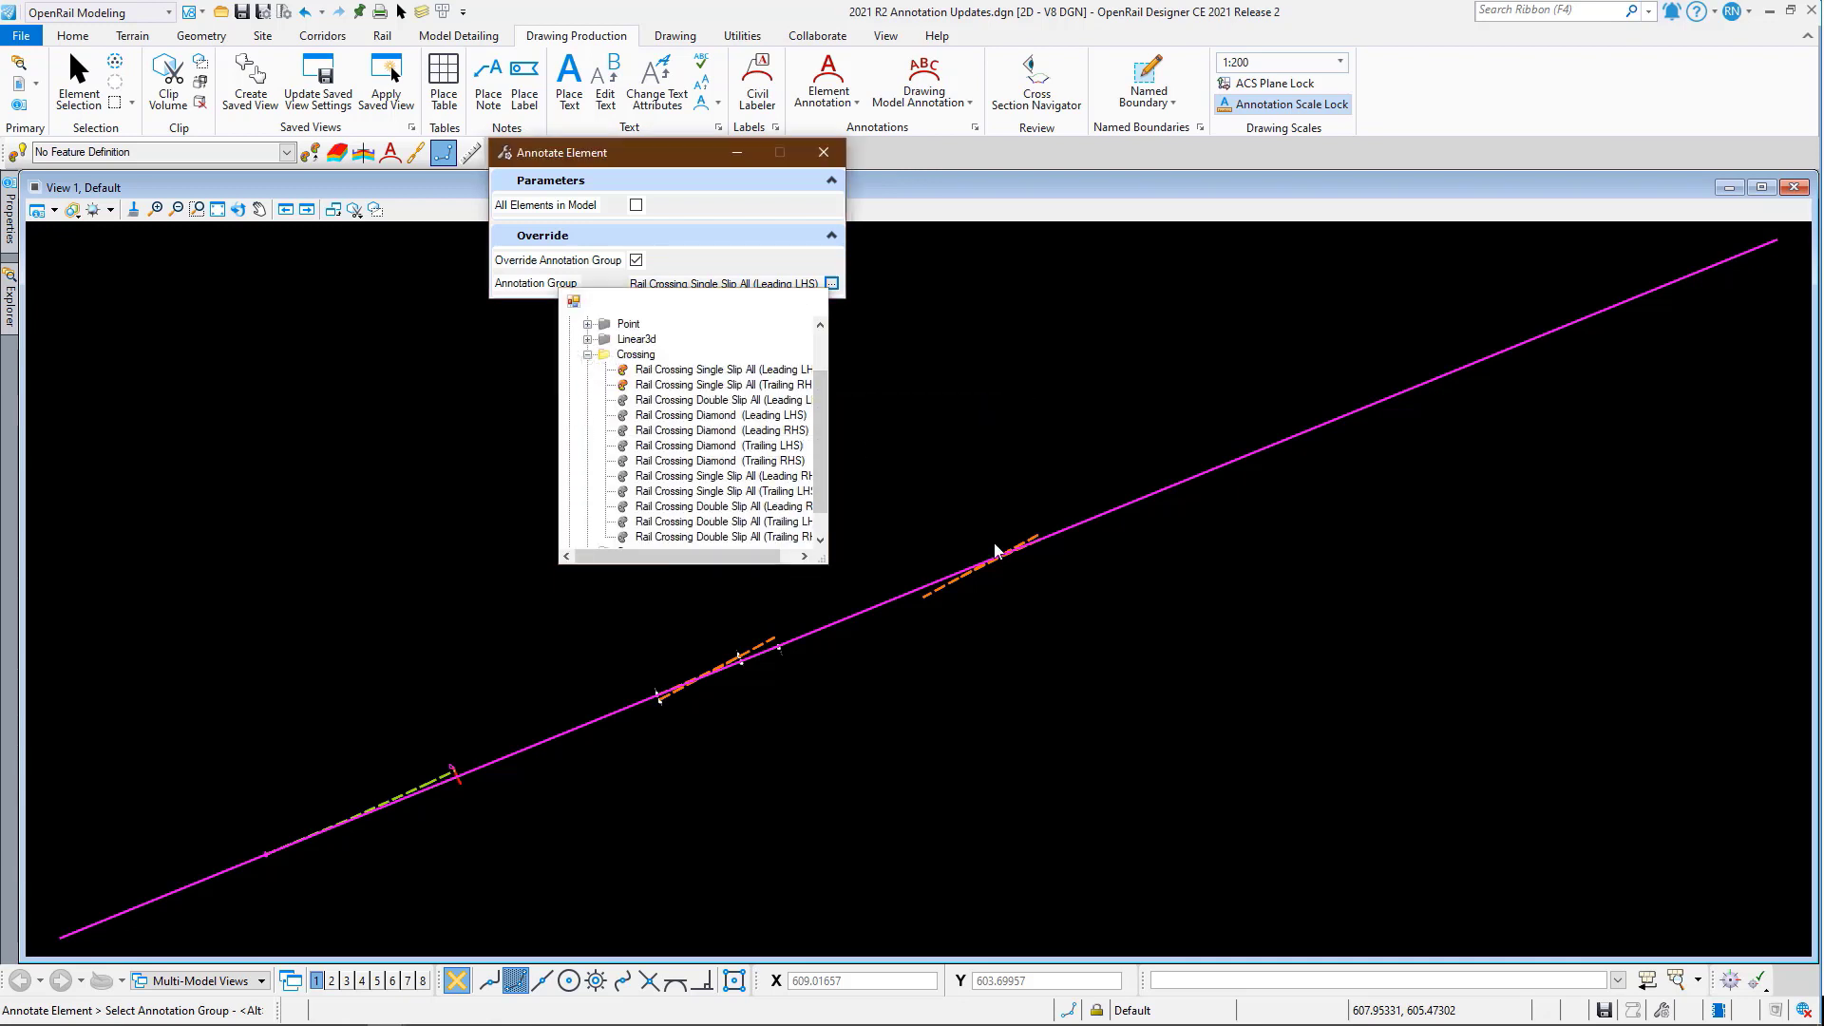
click(963, 599)
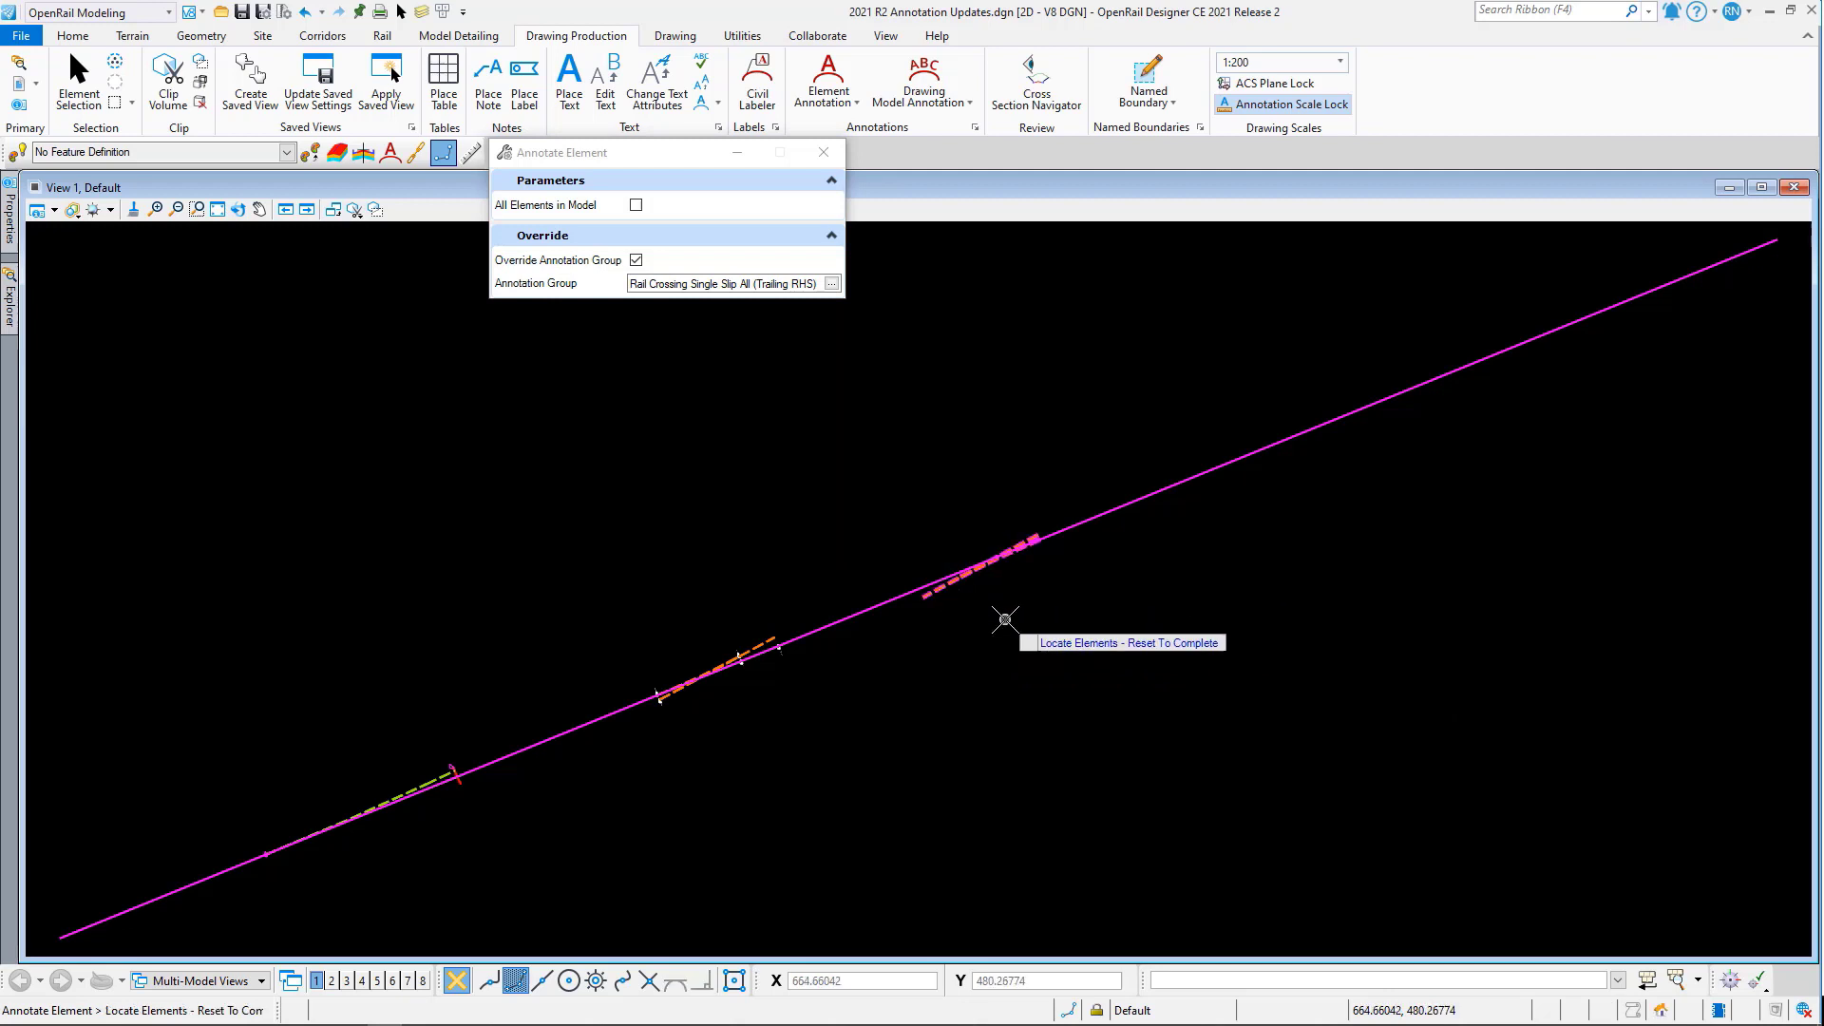
right_click(1005, 619)
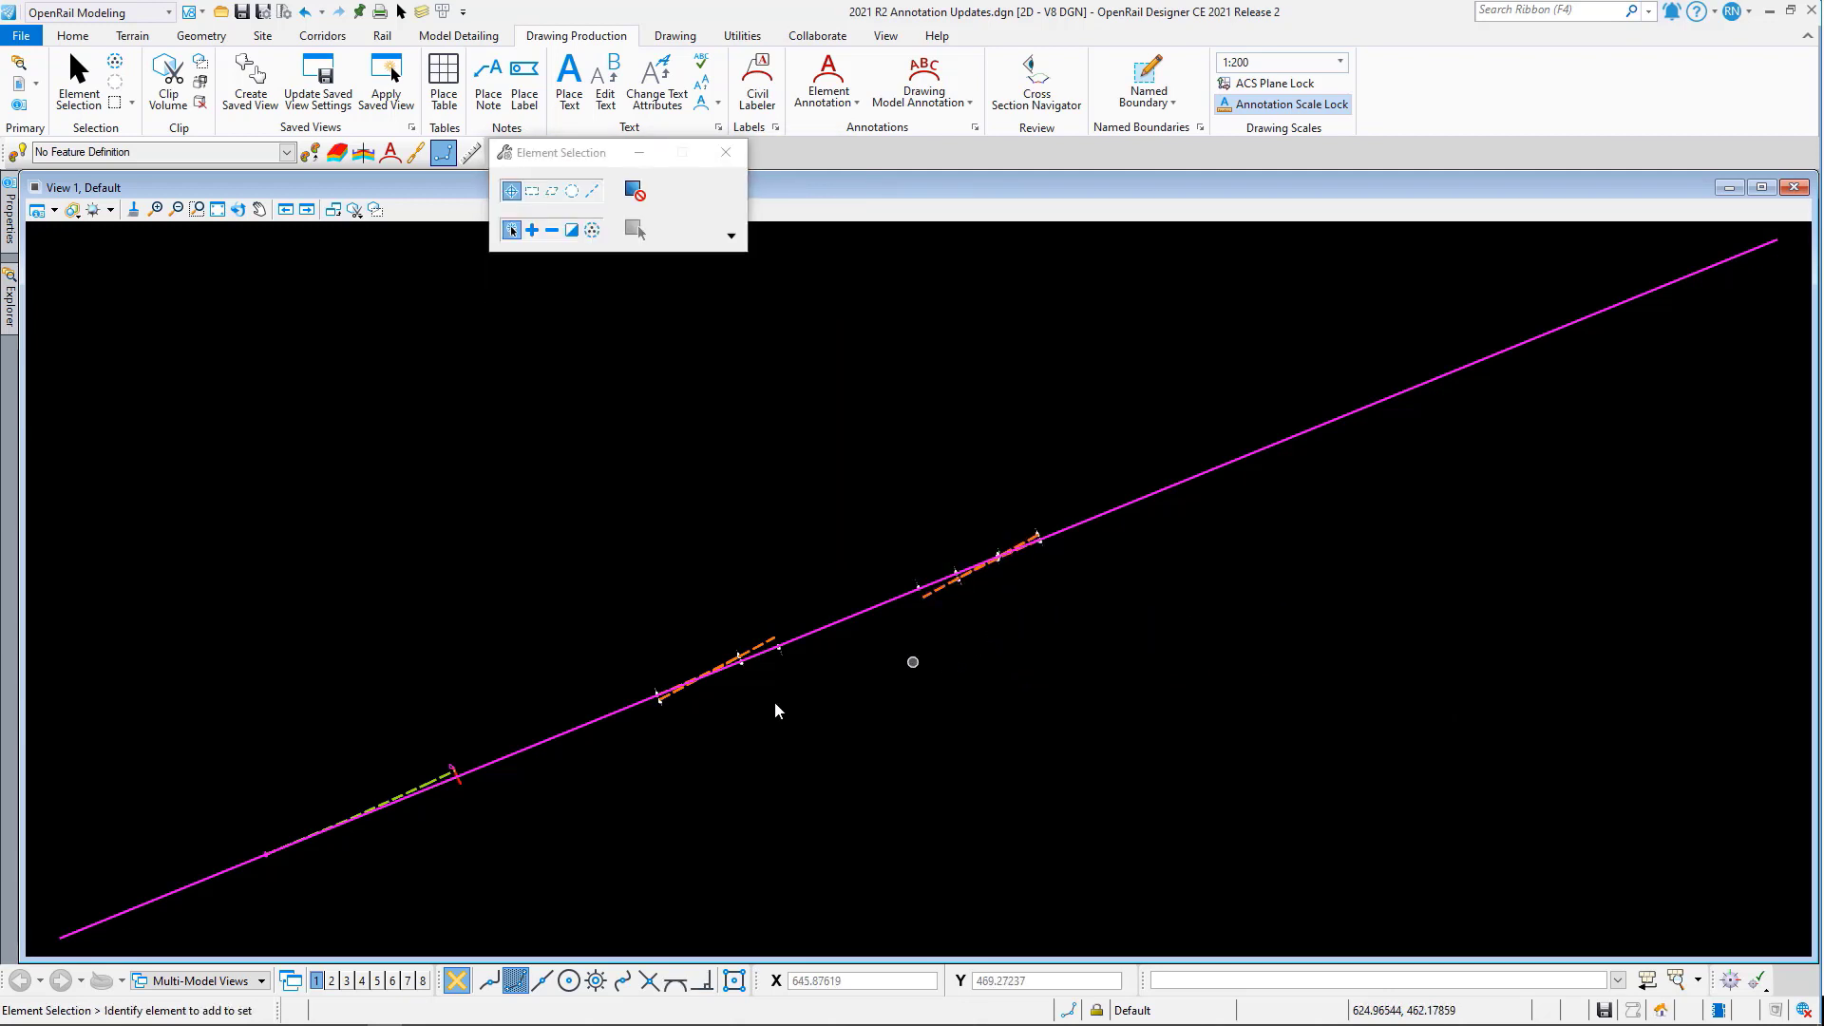
middle_drag(379, 848, 644, 652)
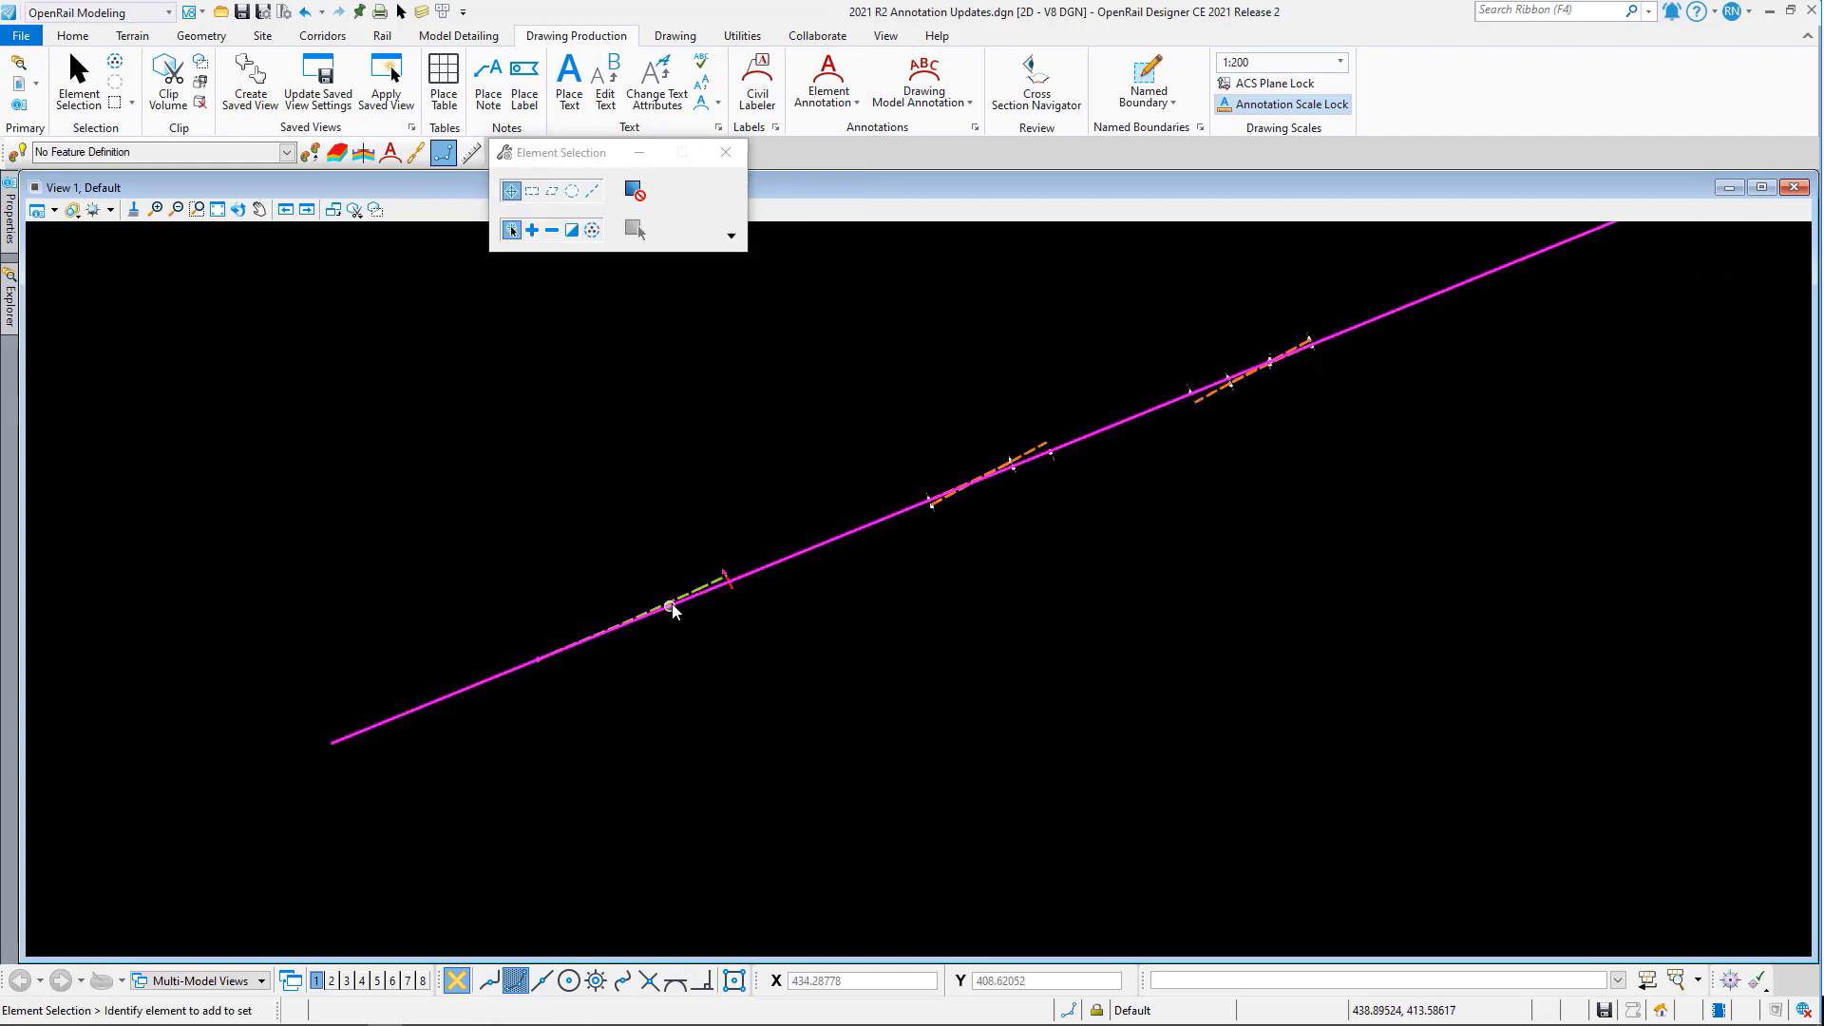
scroll(669, 603, up, 2)
scroll(669, 602, up, 3)
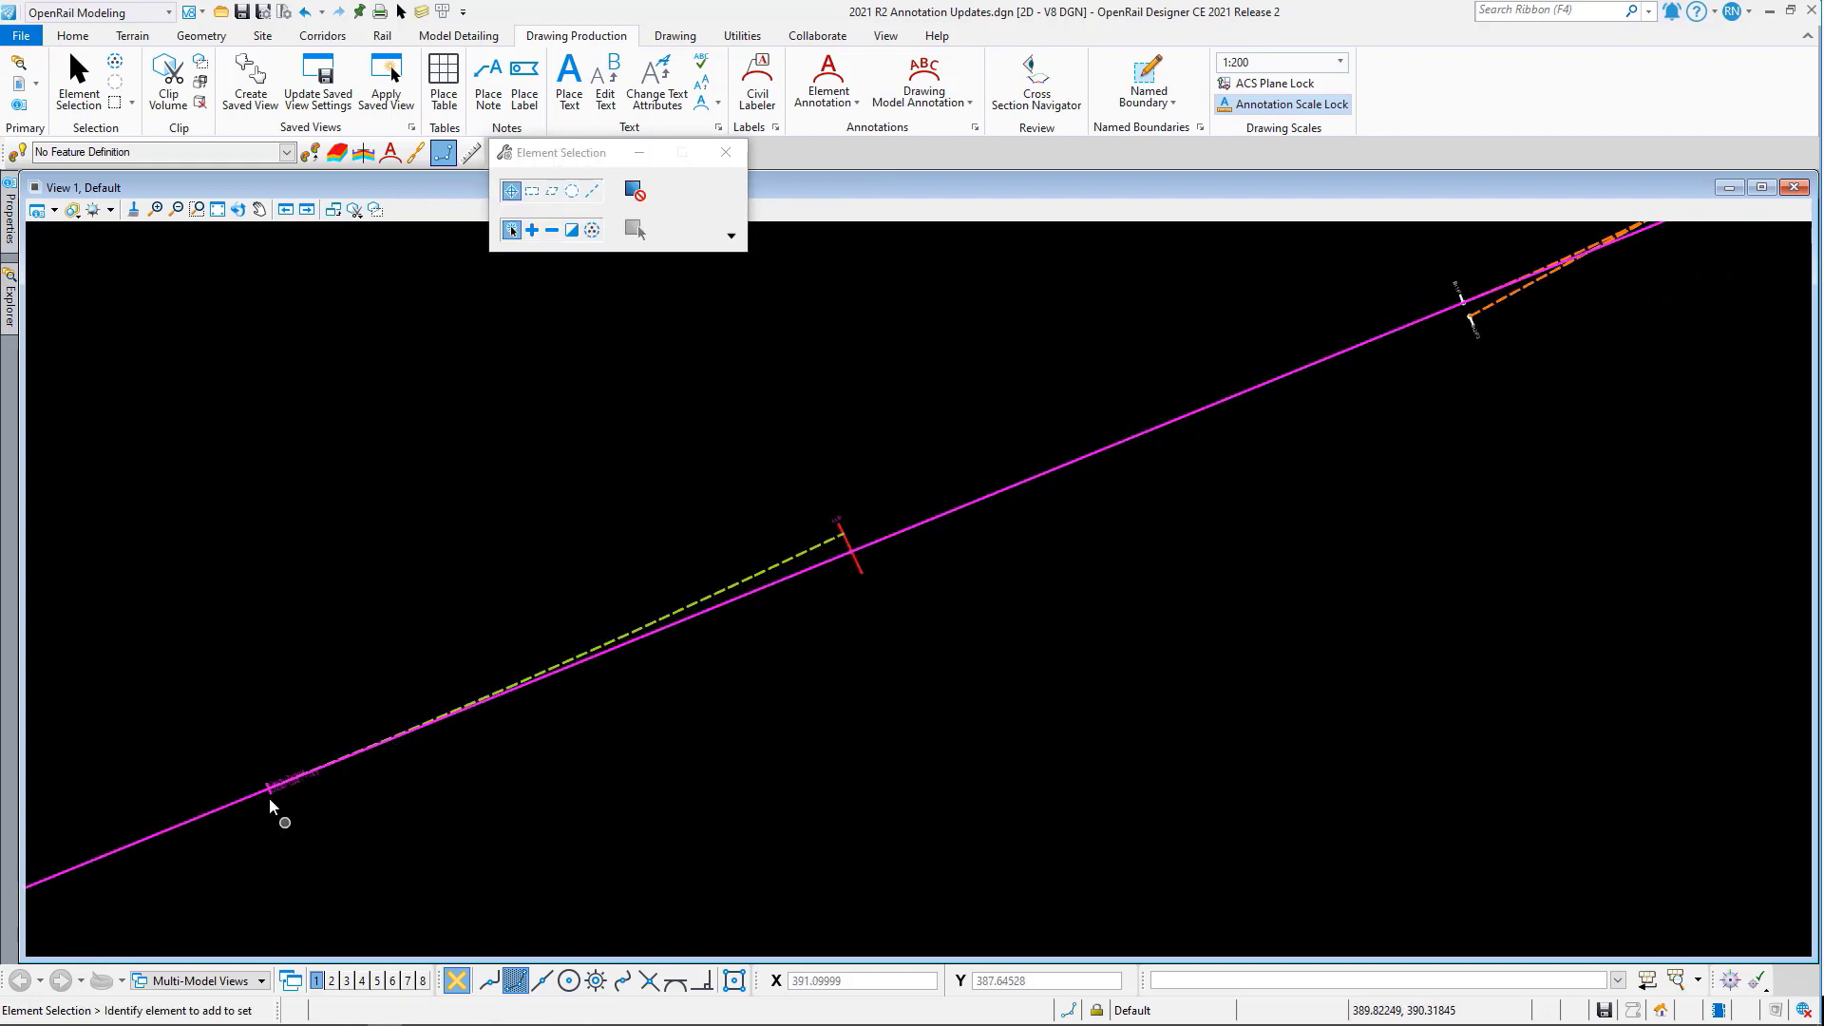
scroll(270, 798, up, 5)
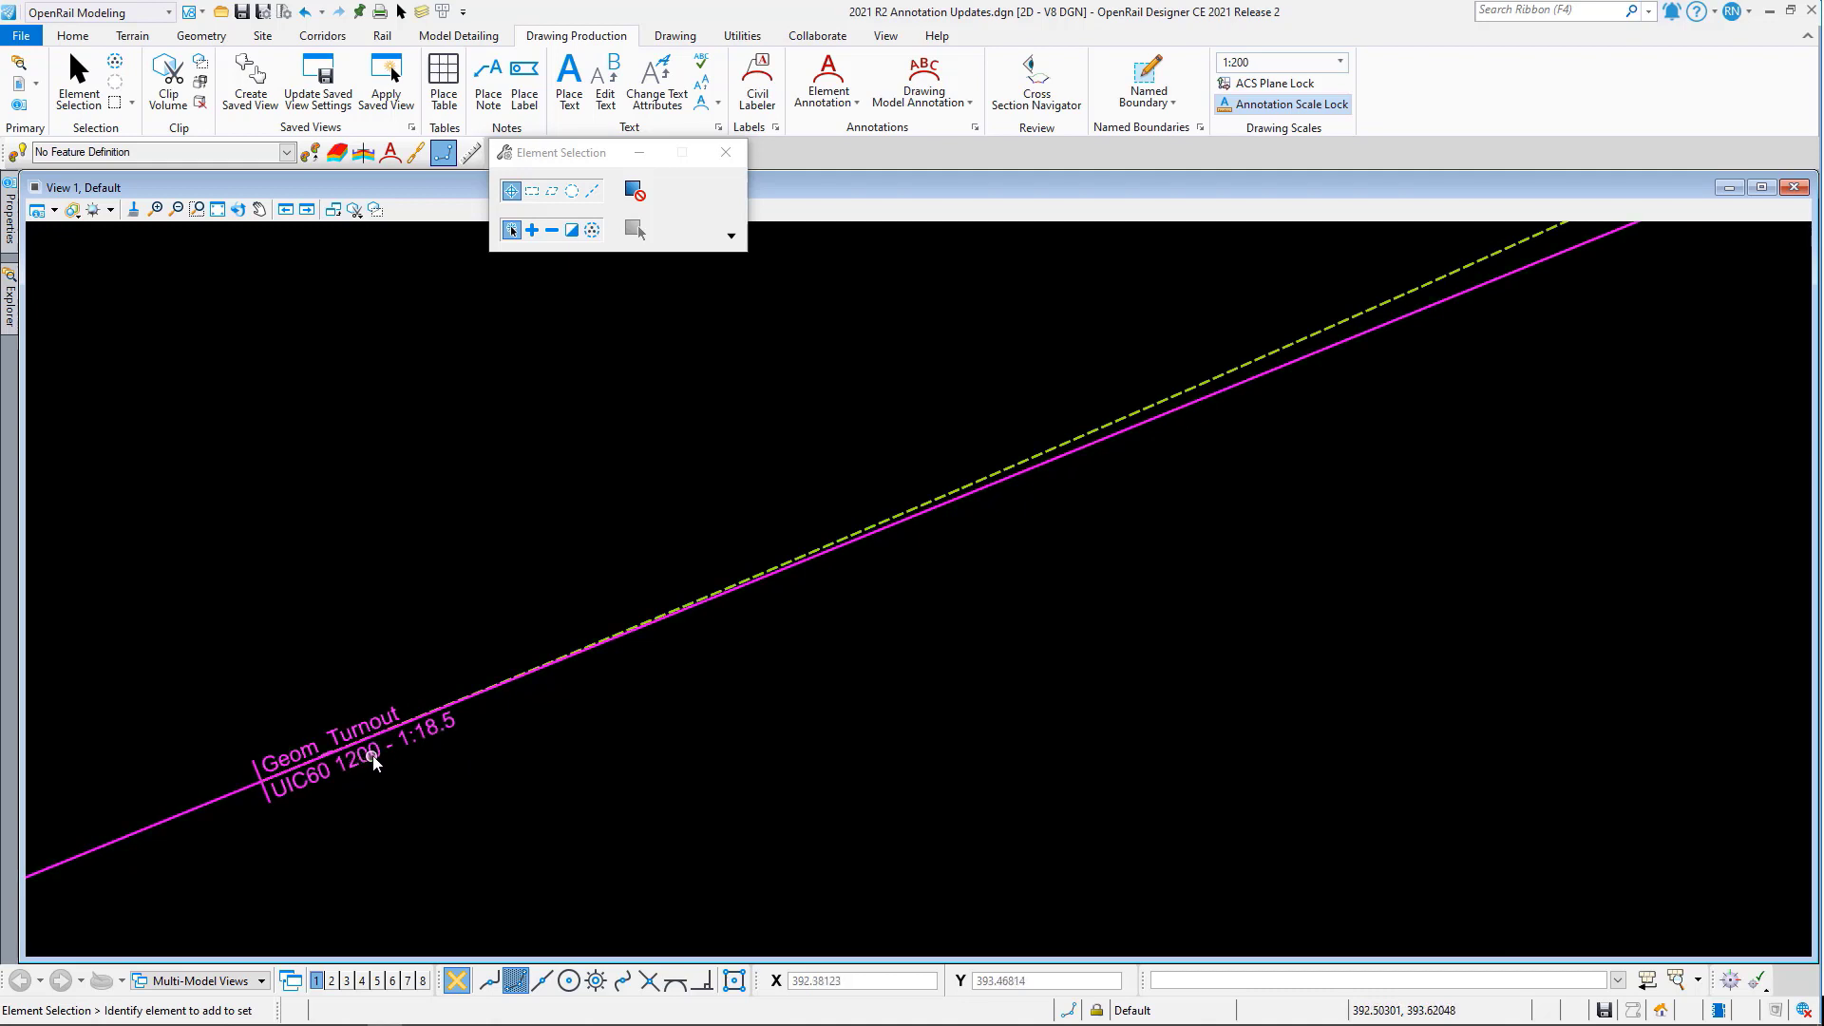
scroll(1147, 512, down, 3)
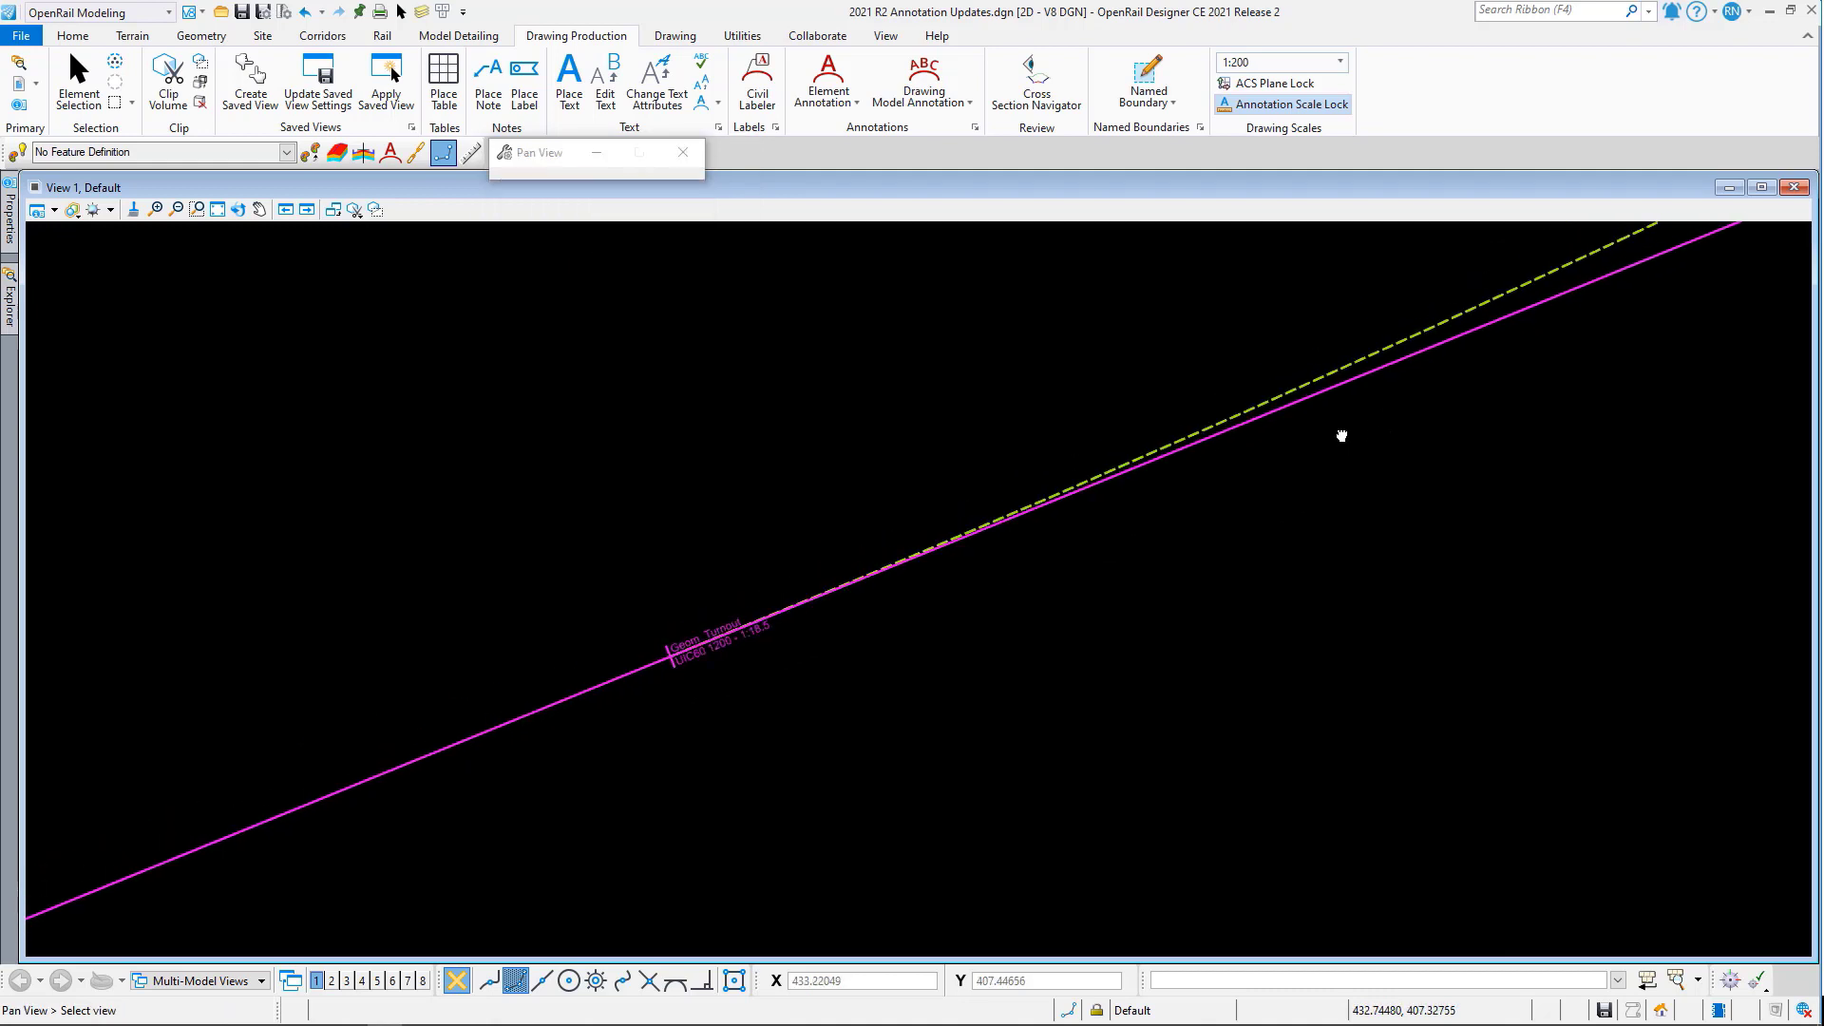
middle_drag(1344, 436, 753, 721)
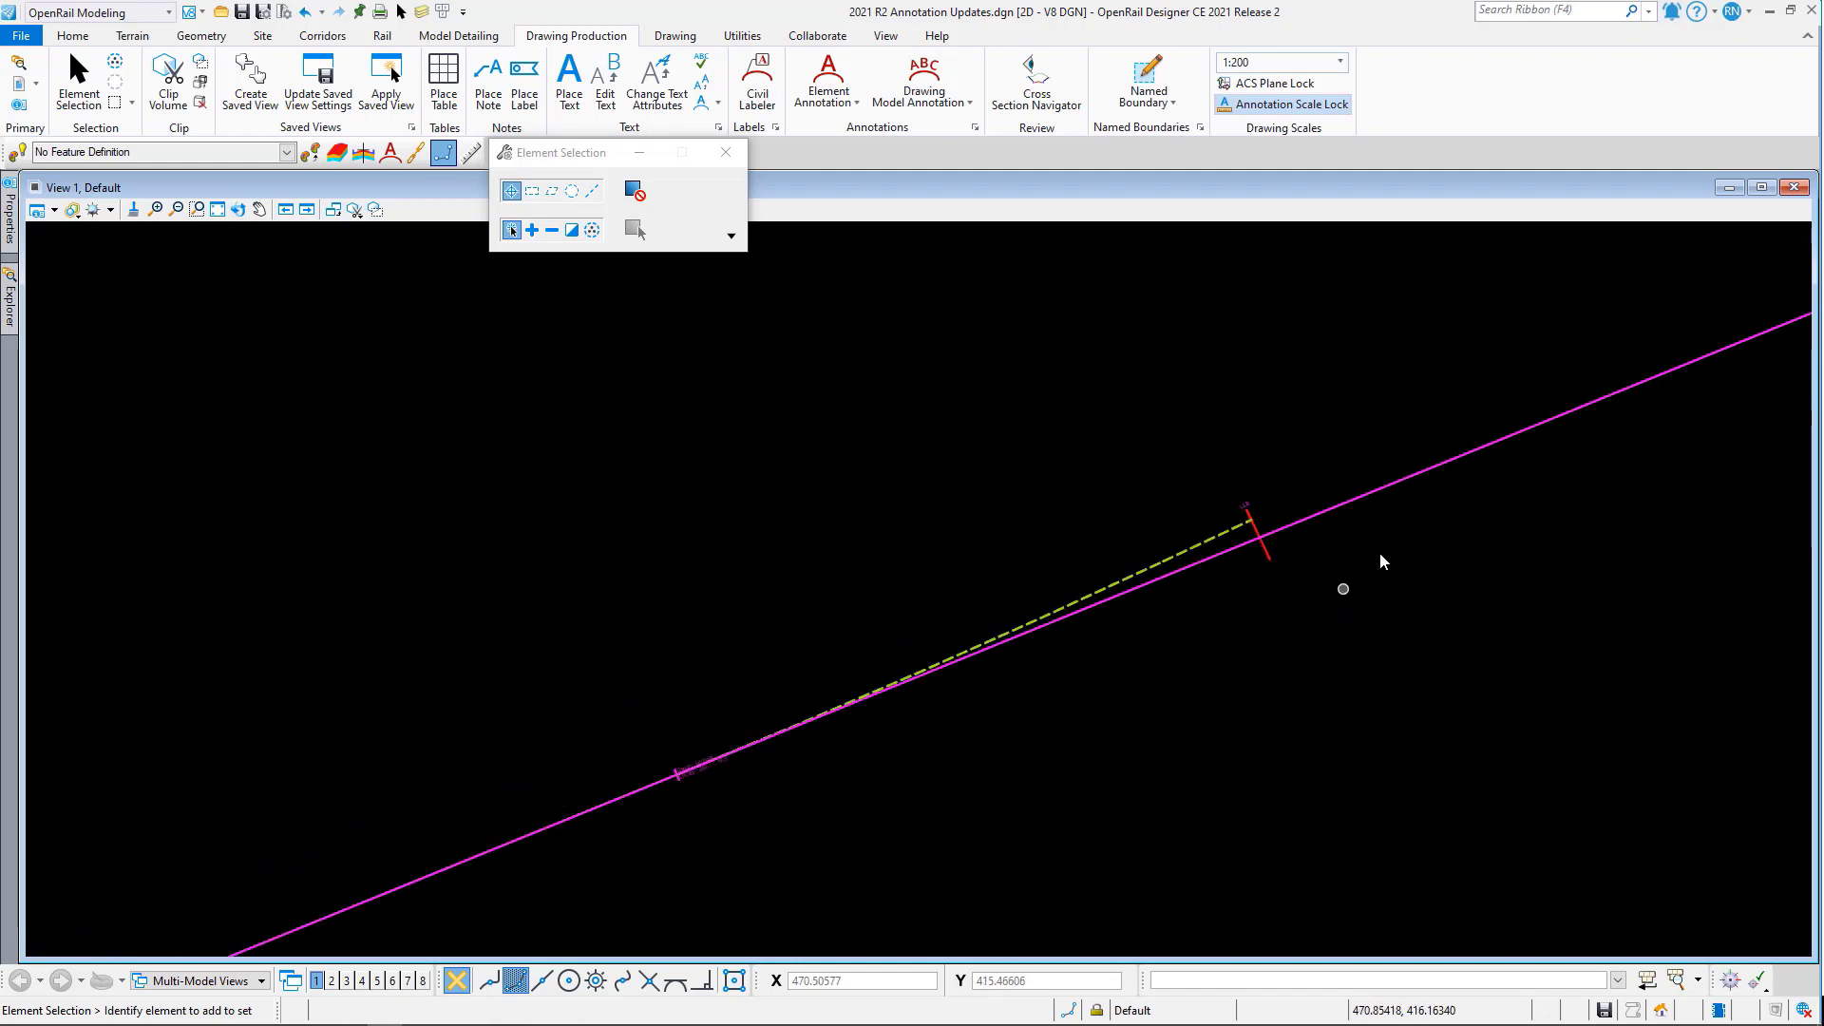
scroll(1380, 551, down, 3)
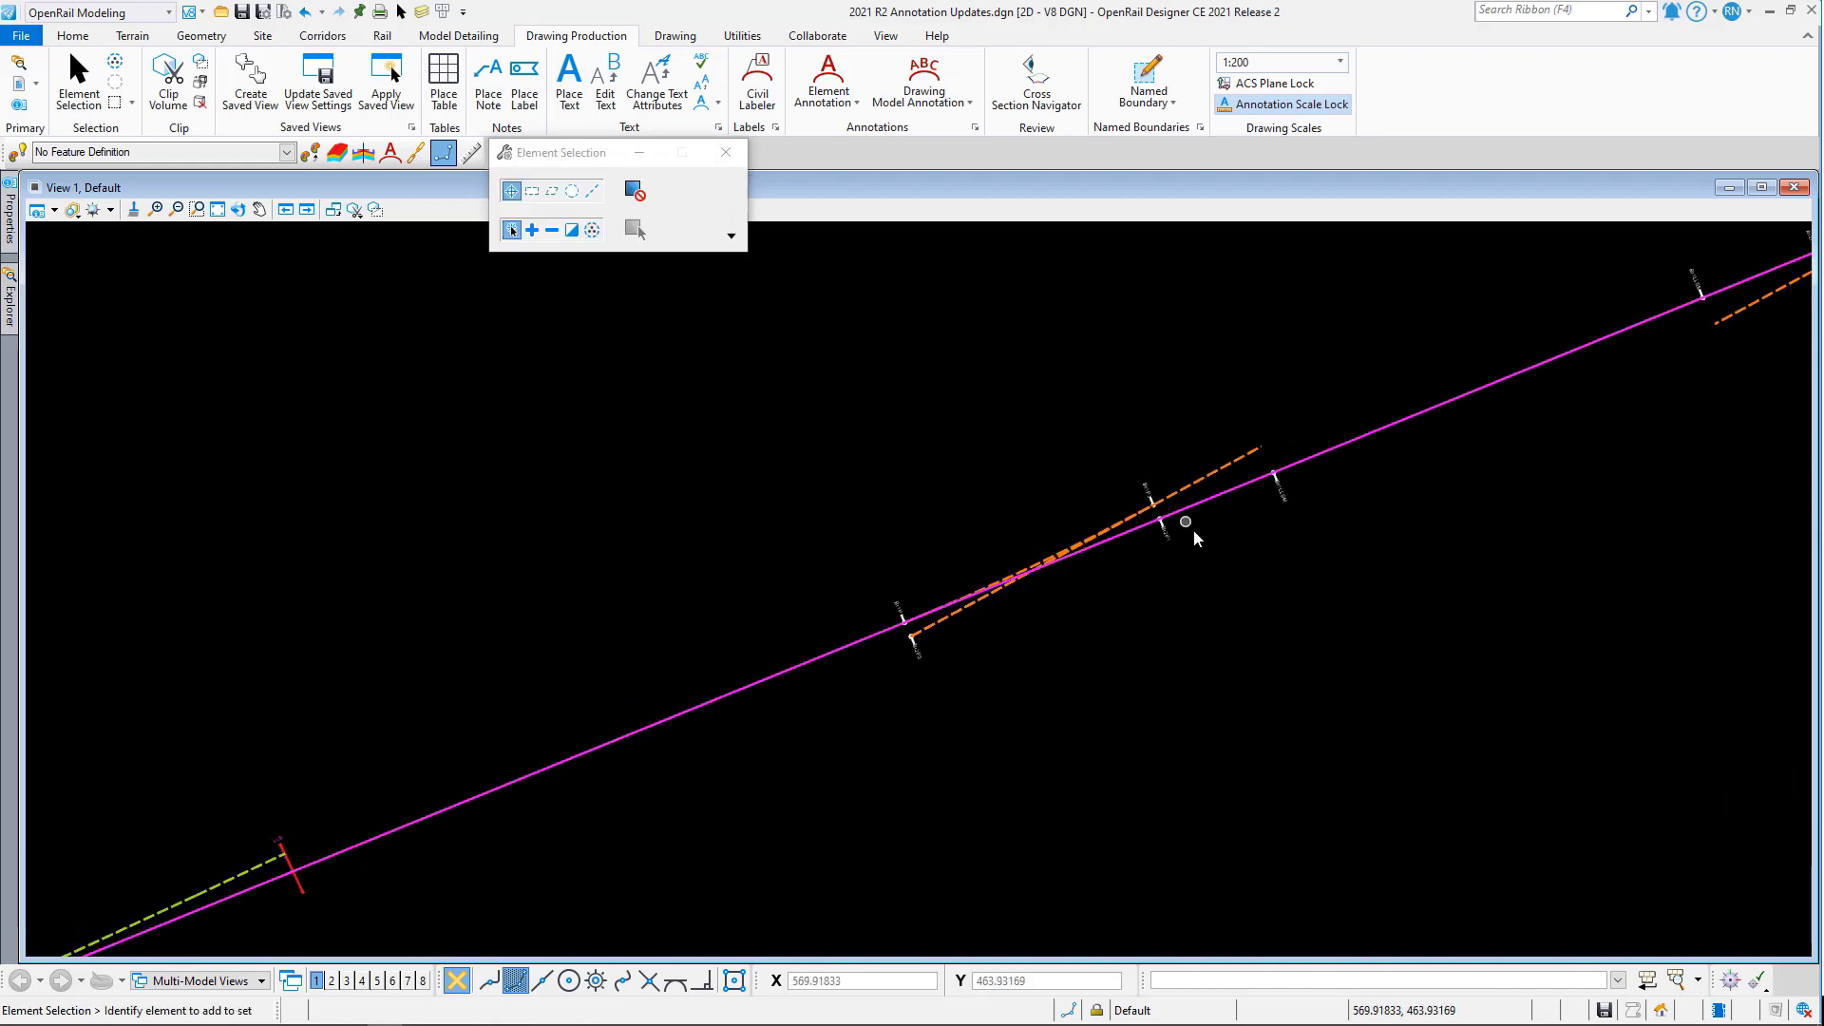
scroll(1192, 523, up, 3)
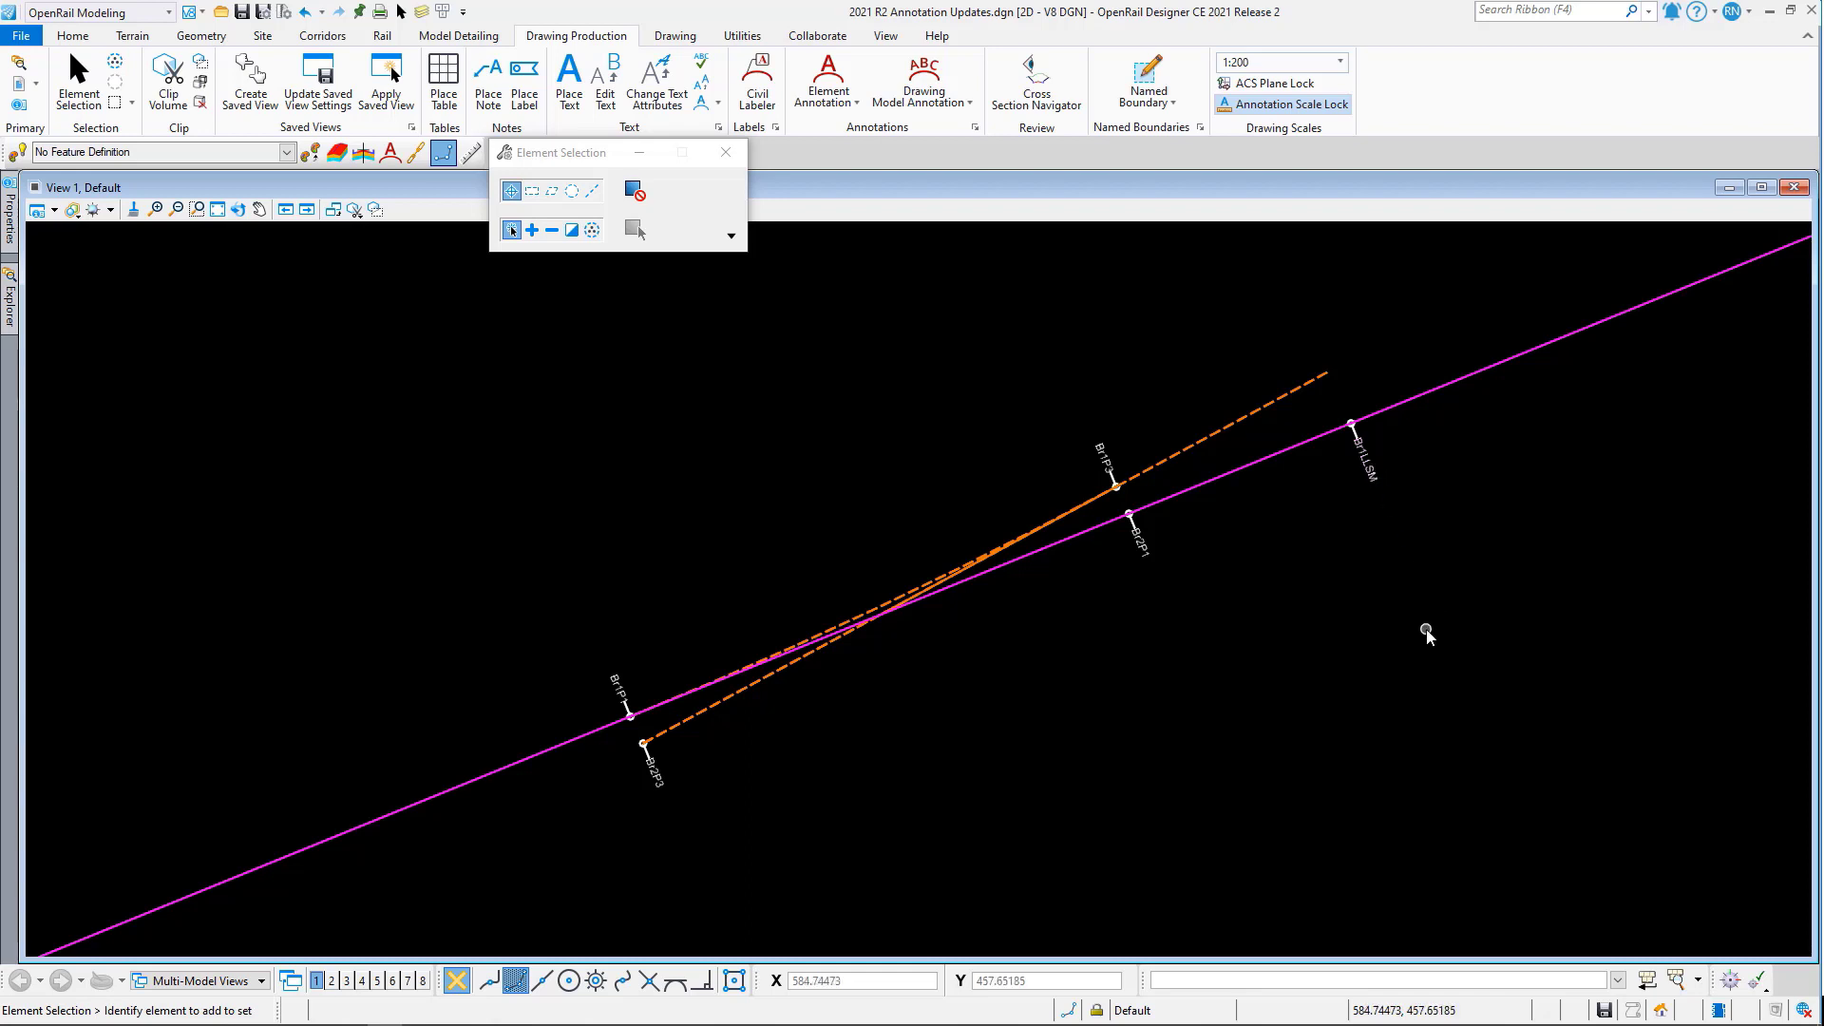
- Select the Des CL T1 alignment and open its profile view
click(1287, 454)
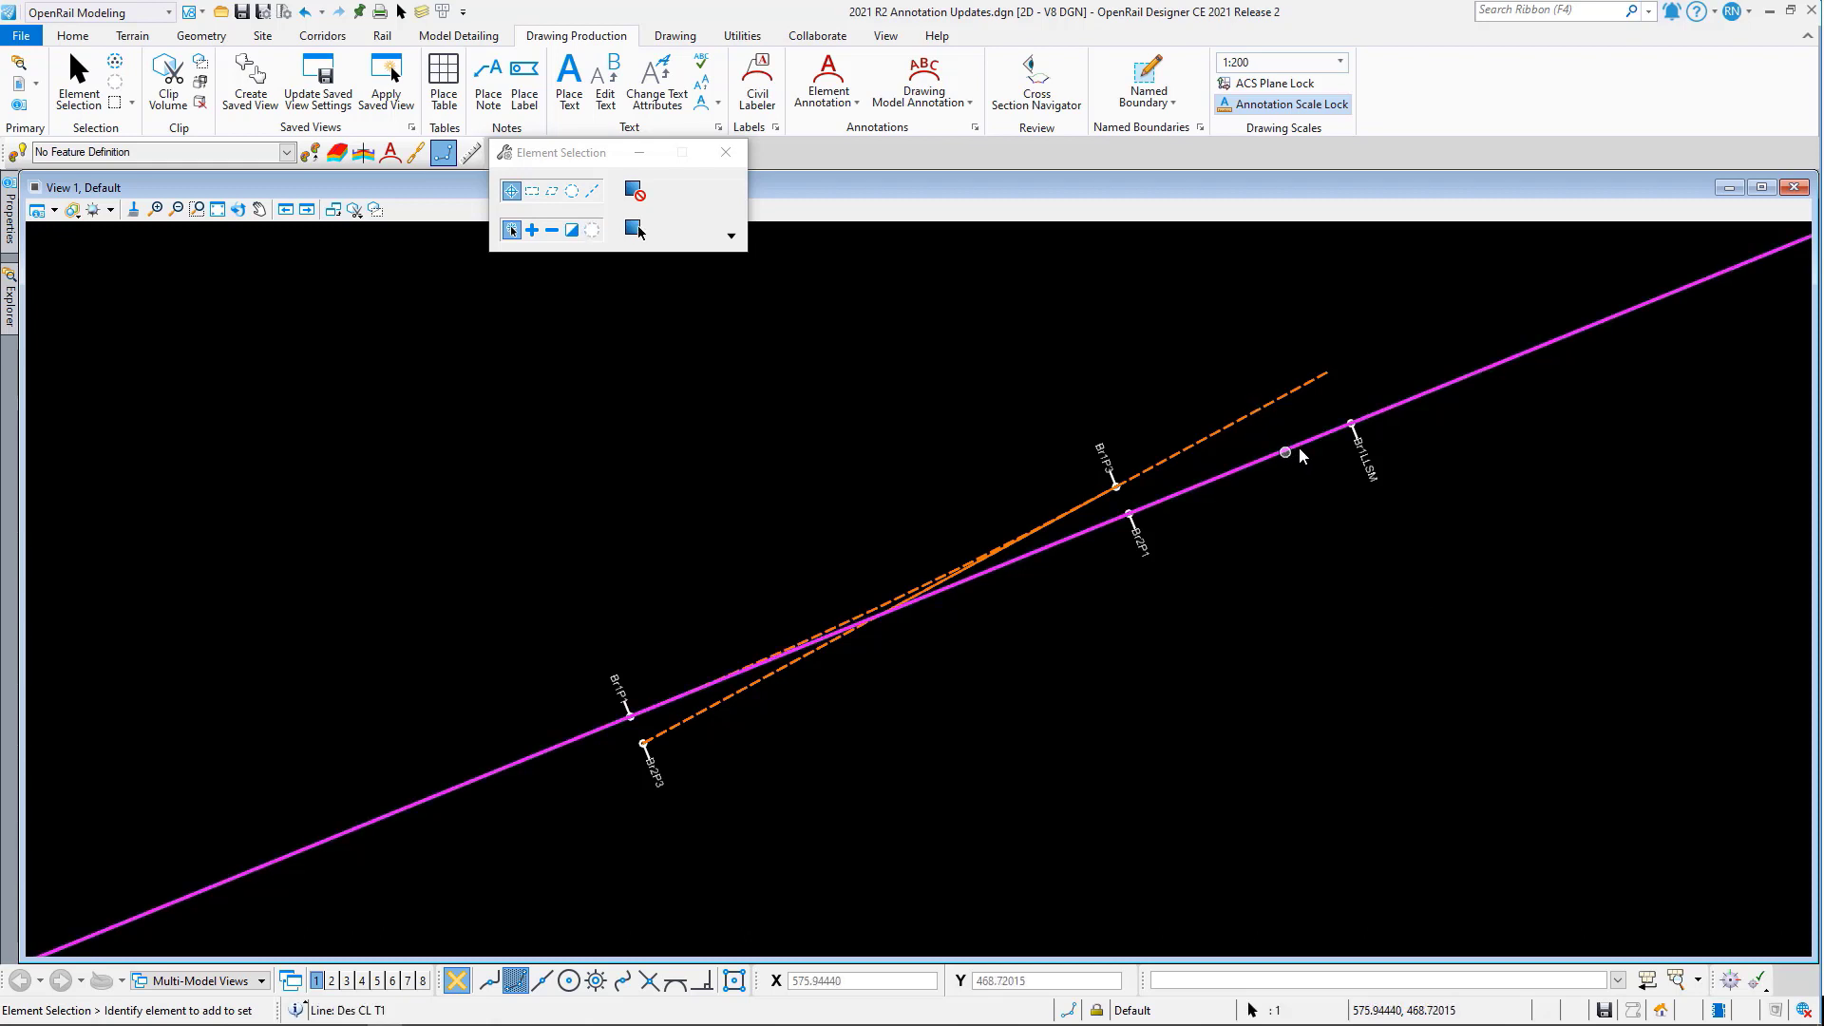
mouse_move(1295, 452)
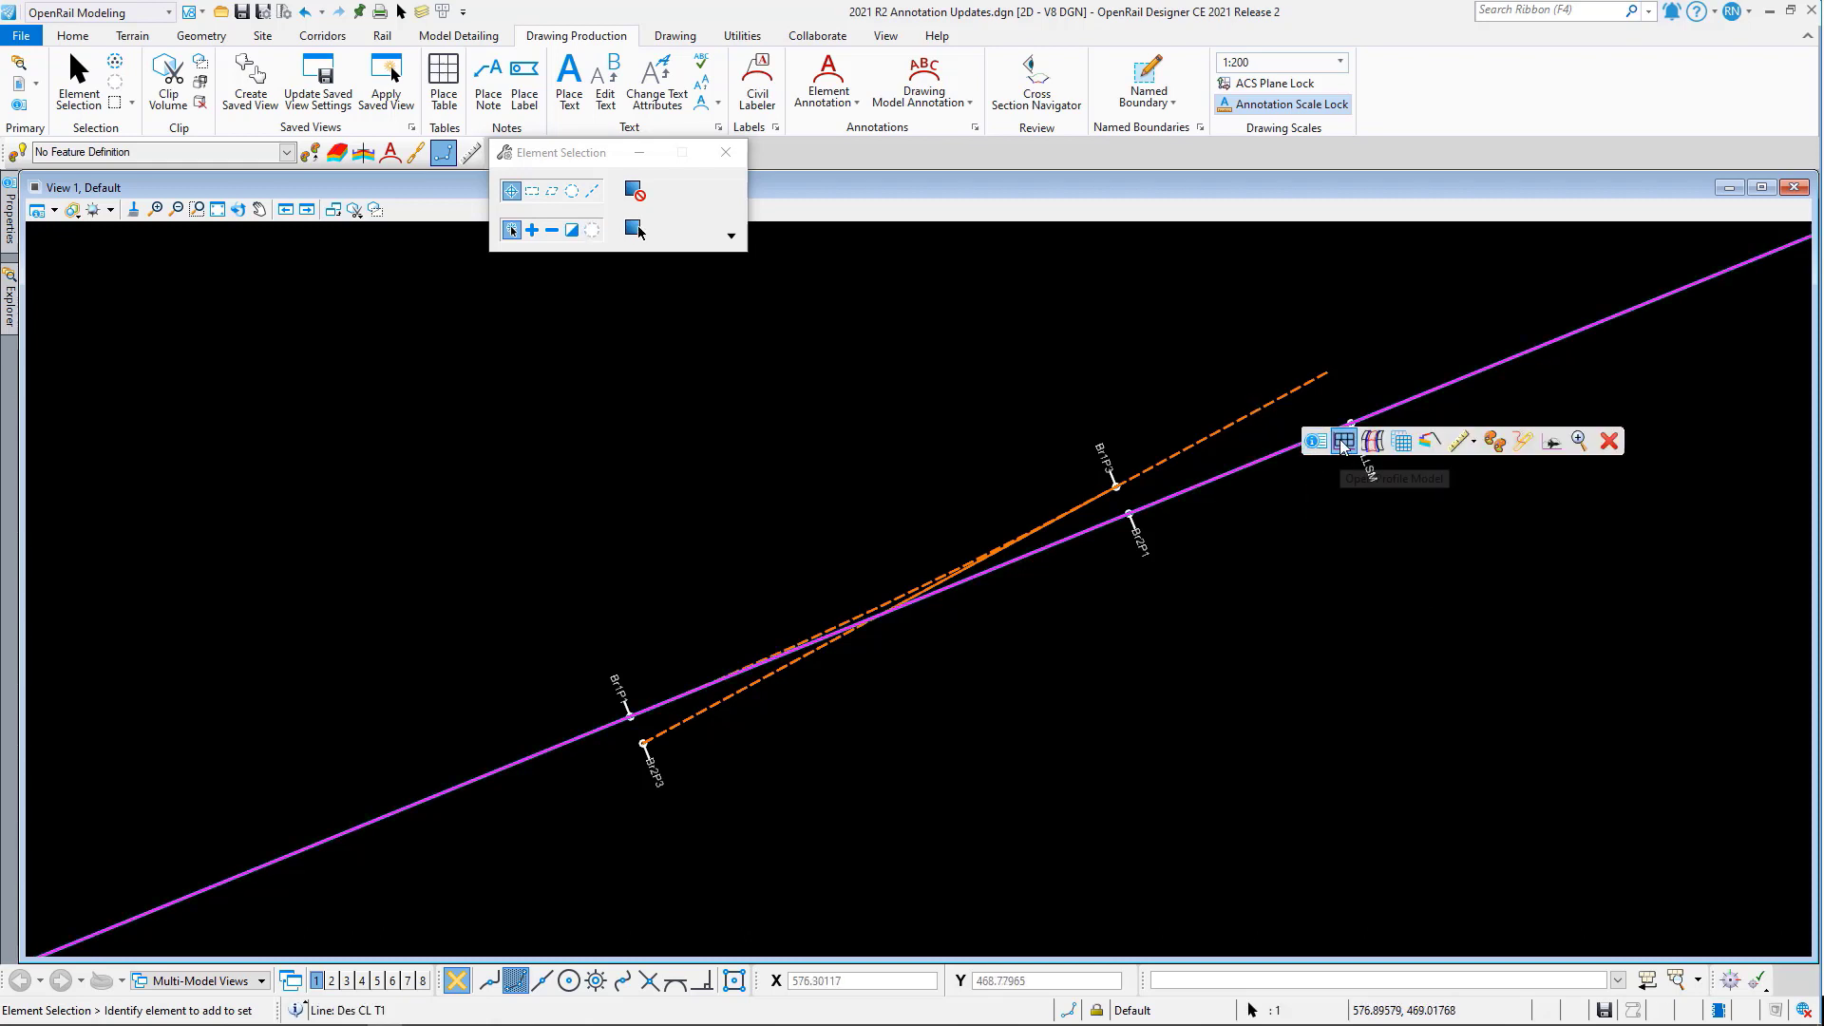
click(422, 982)
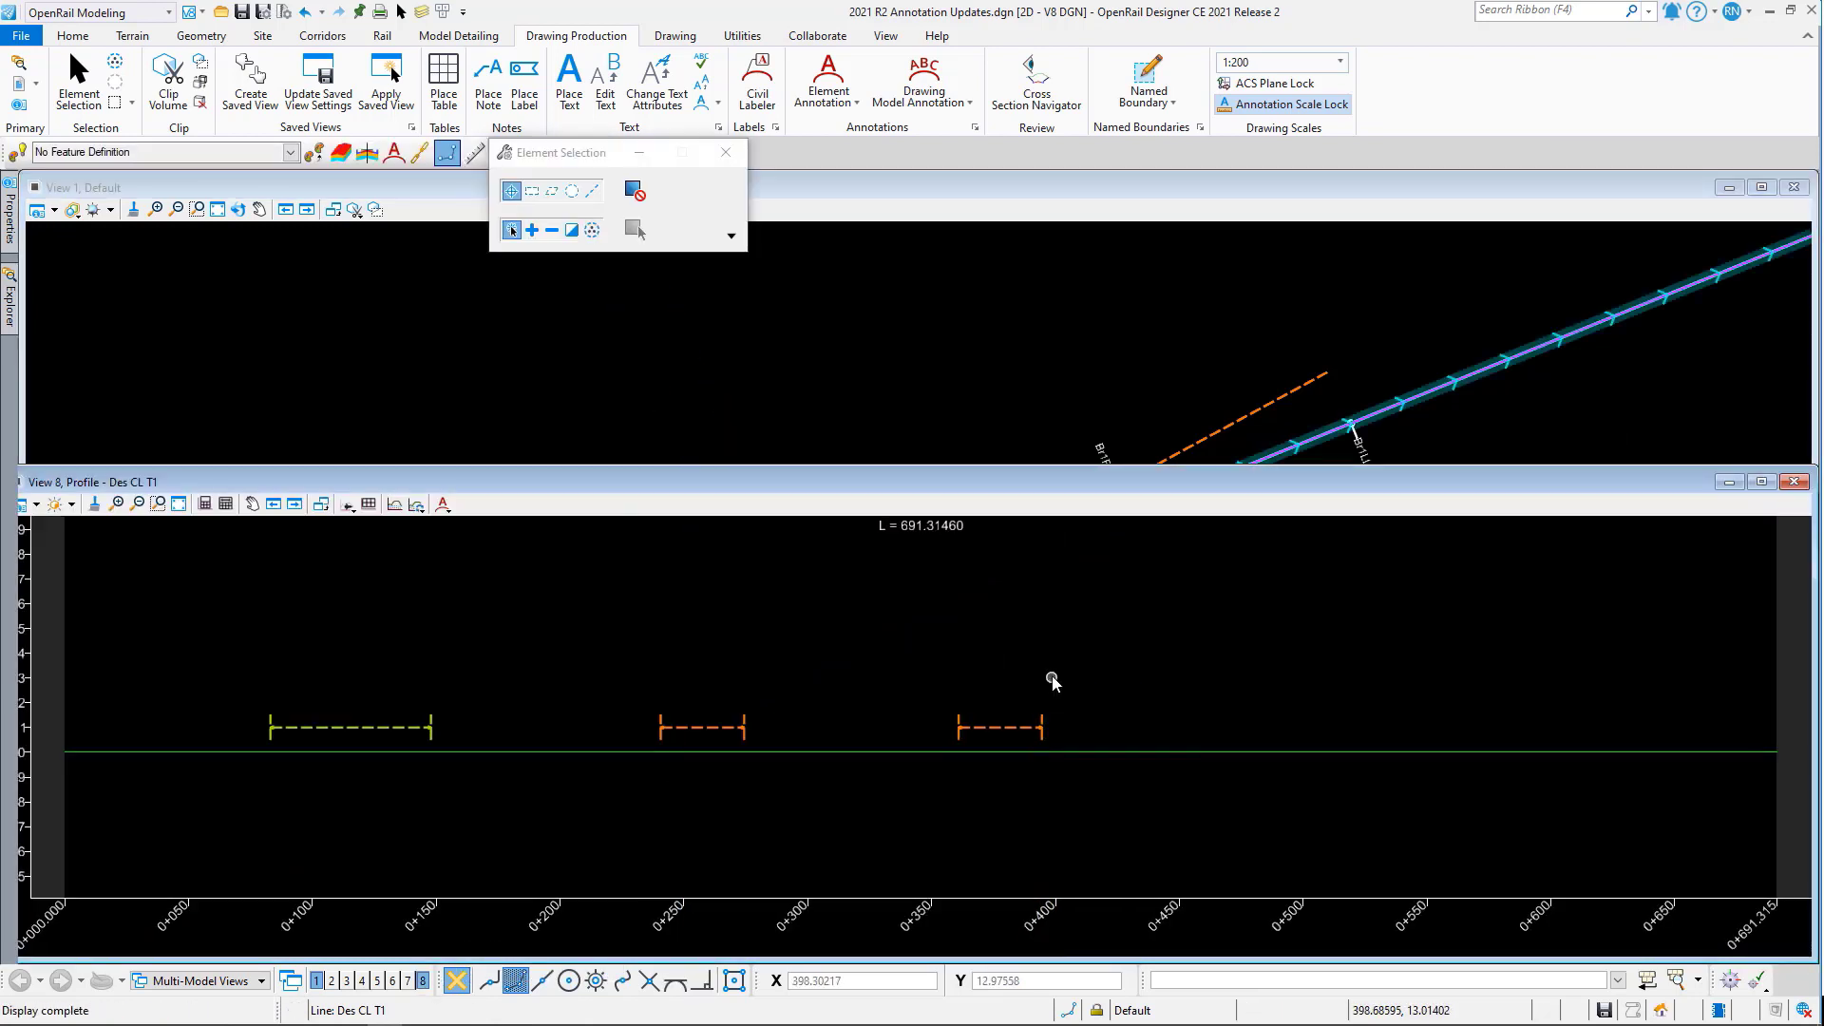
click(342, 729)
- Annotate the leftmost profile turnout with Profile > Turnout > Rail Turnout Profile w LLS Leading Design View
click(443, 507)
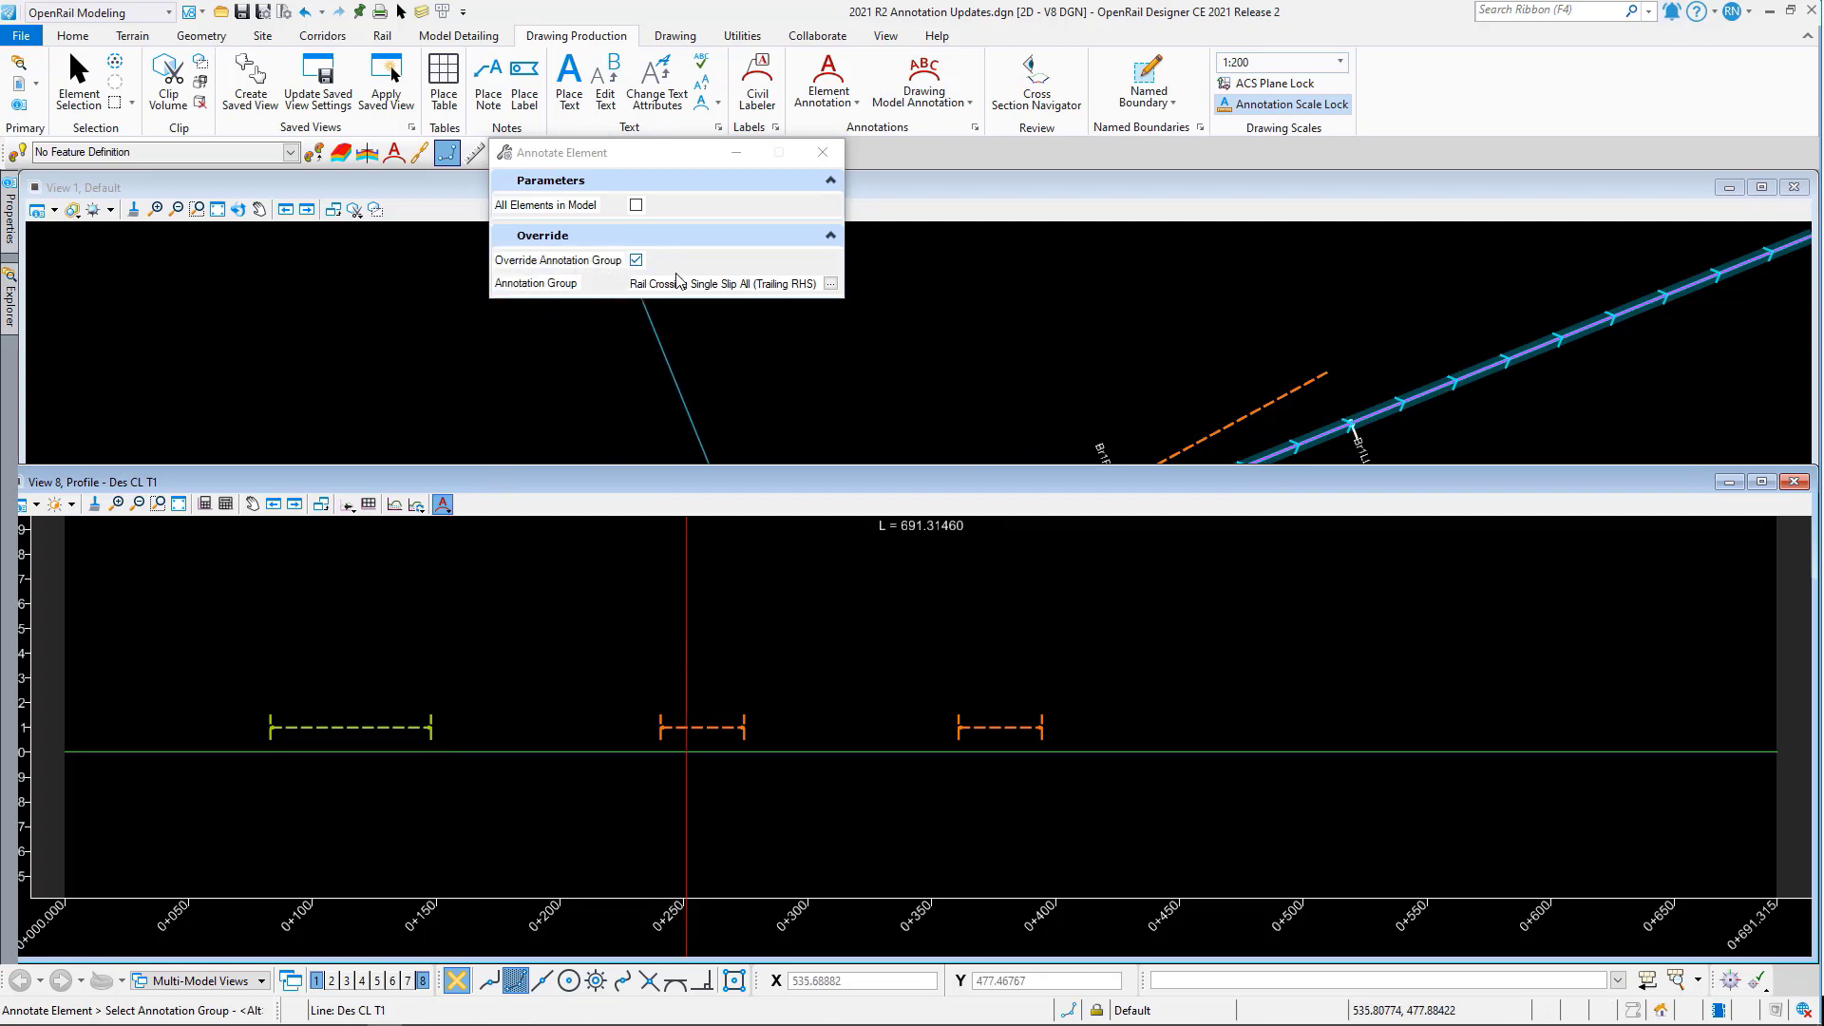
click(831, 283)
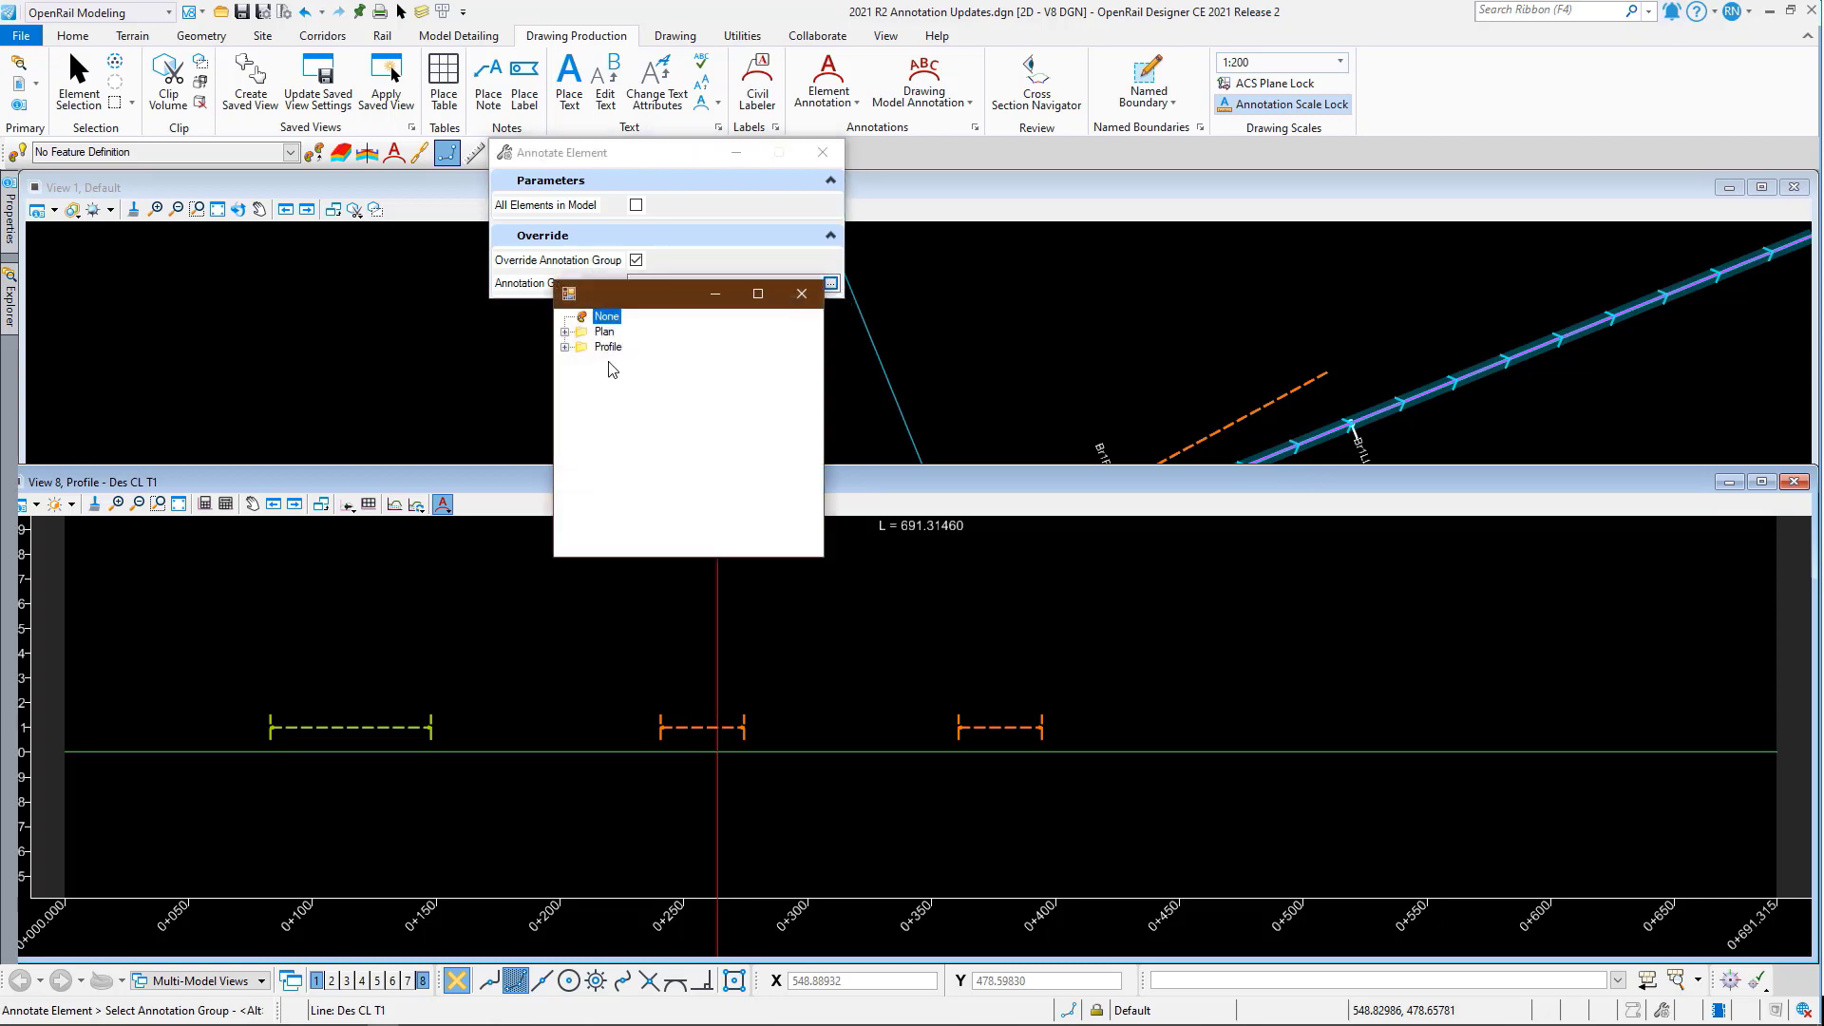
click(565, 347)
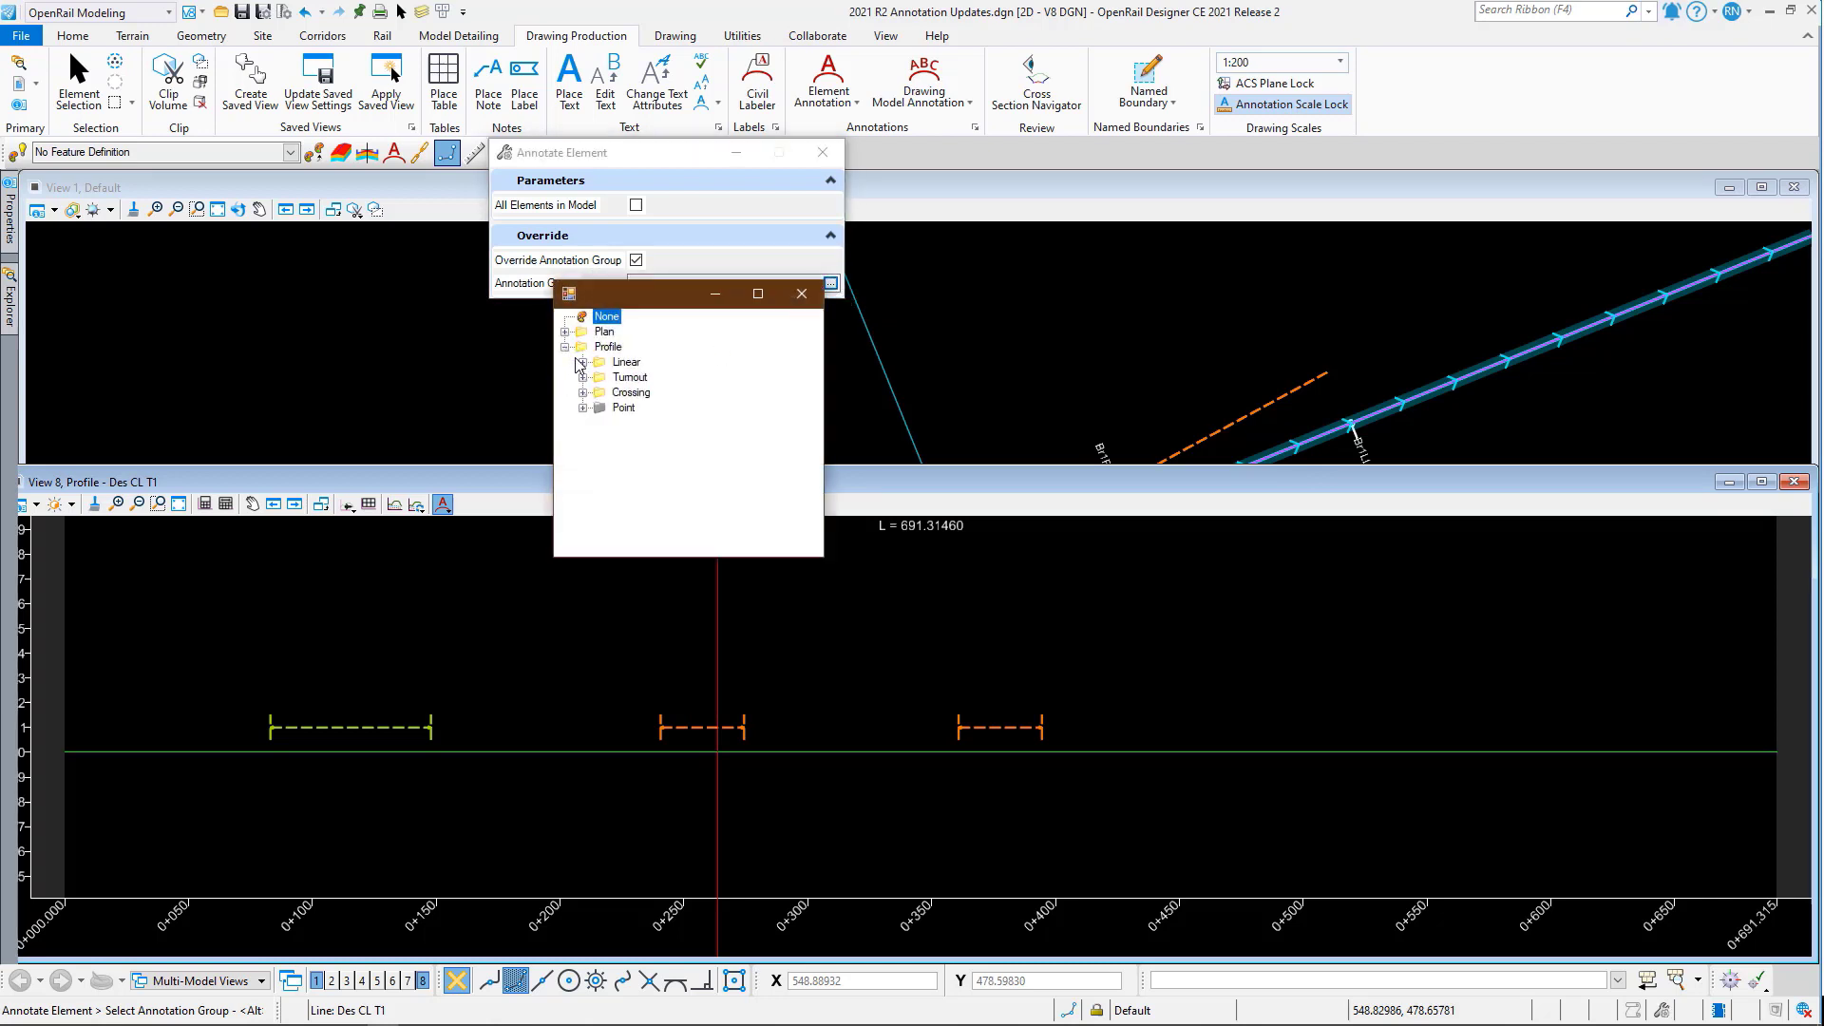
click(583, 377)
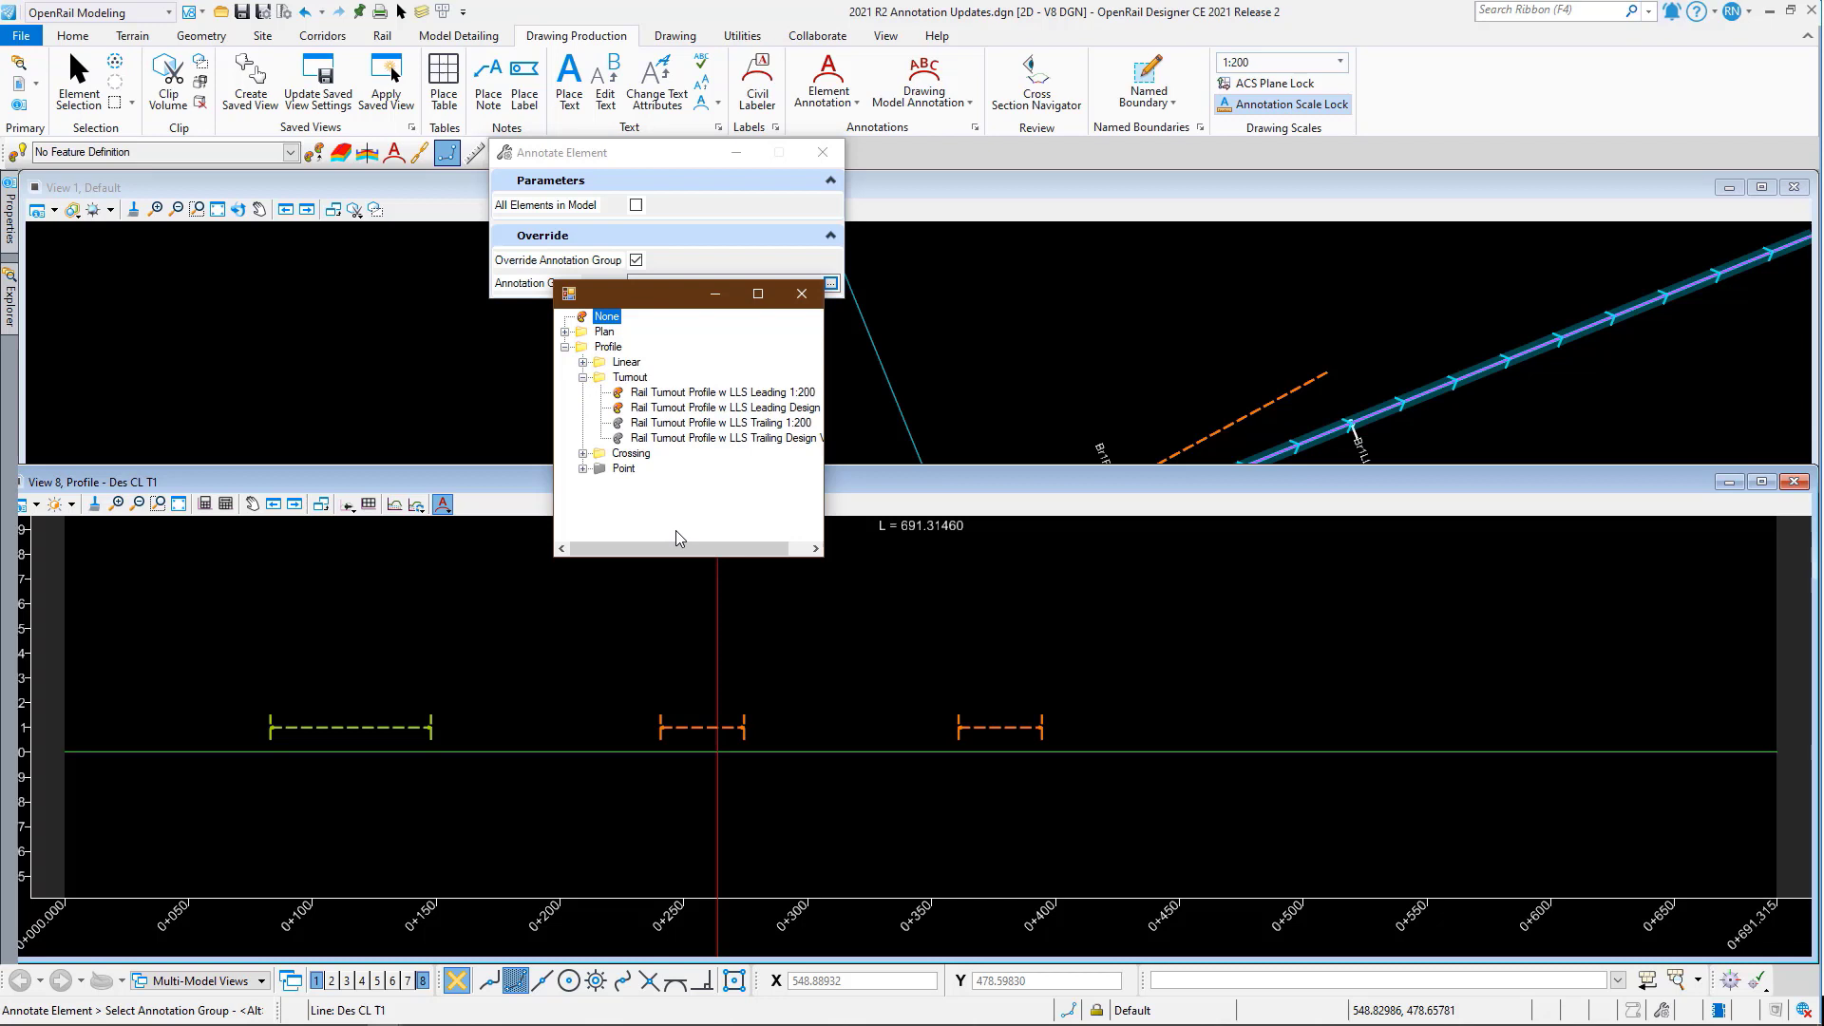
drag(665, 549, 683, 561)
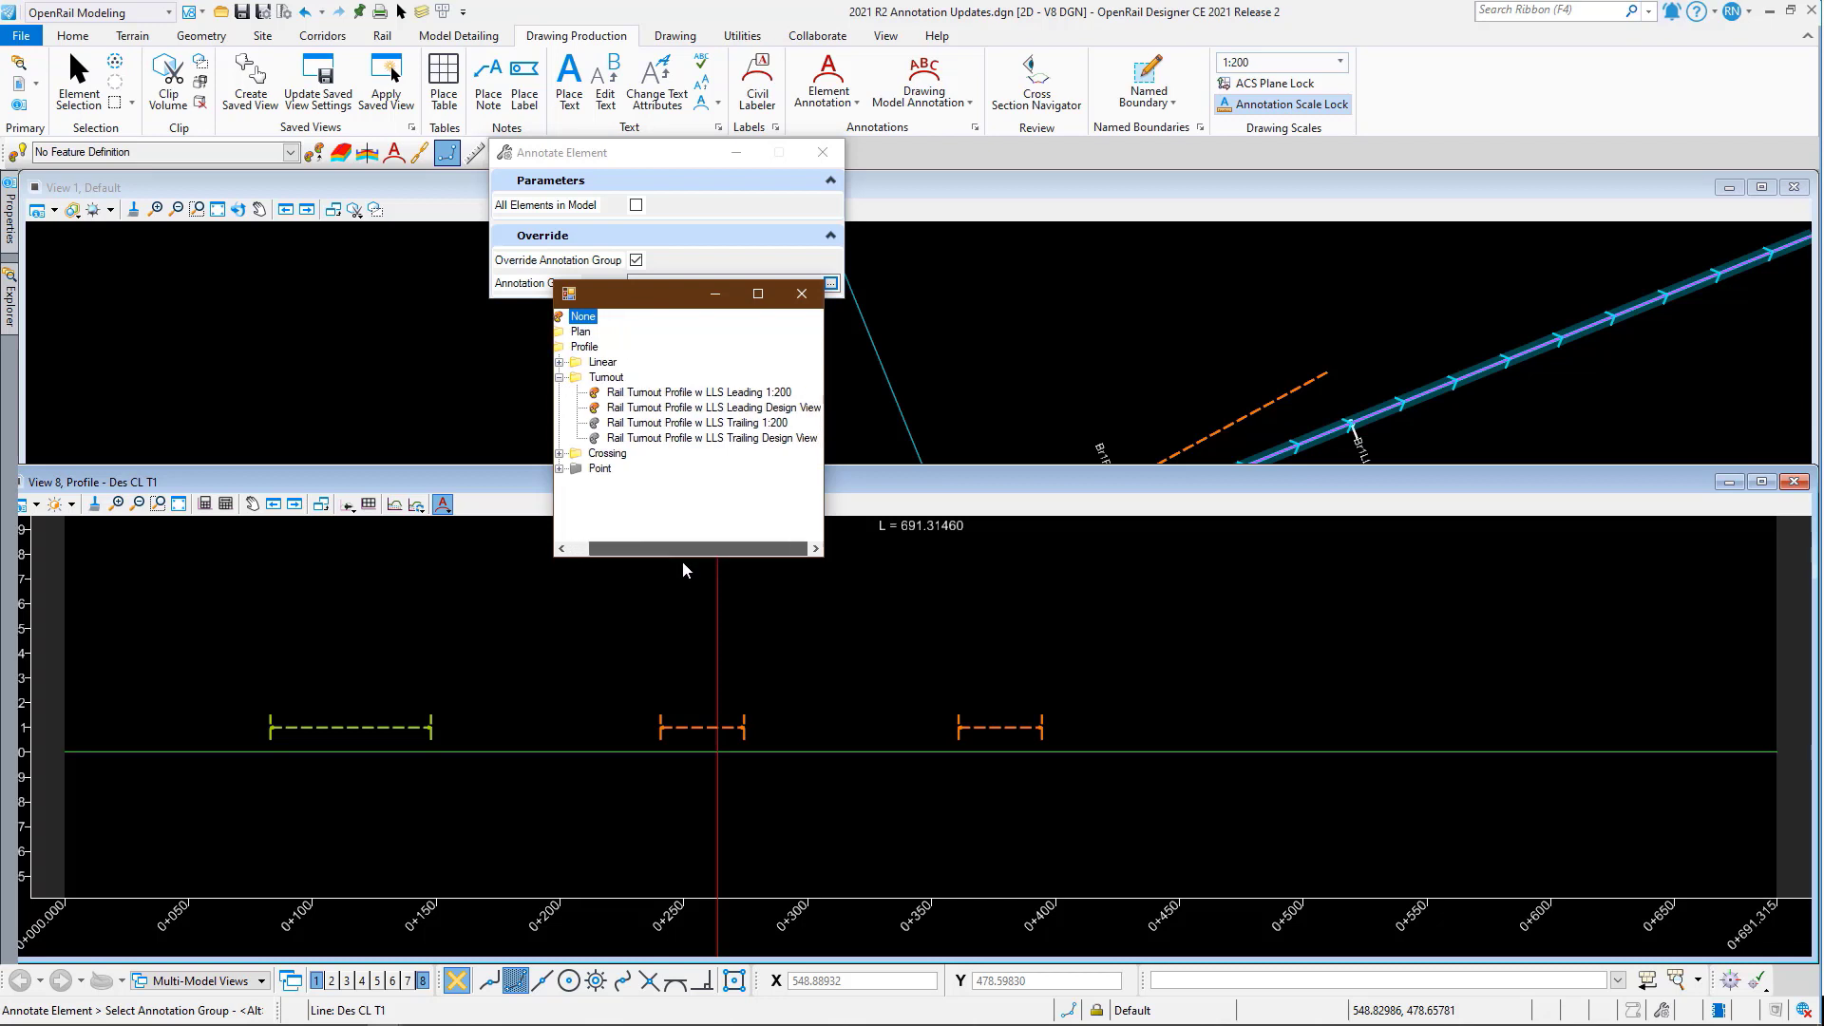
double_click(798, 409)
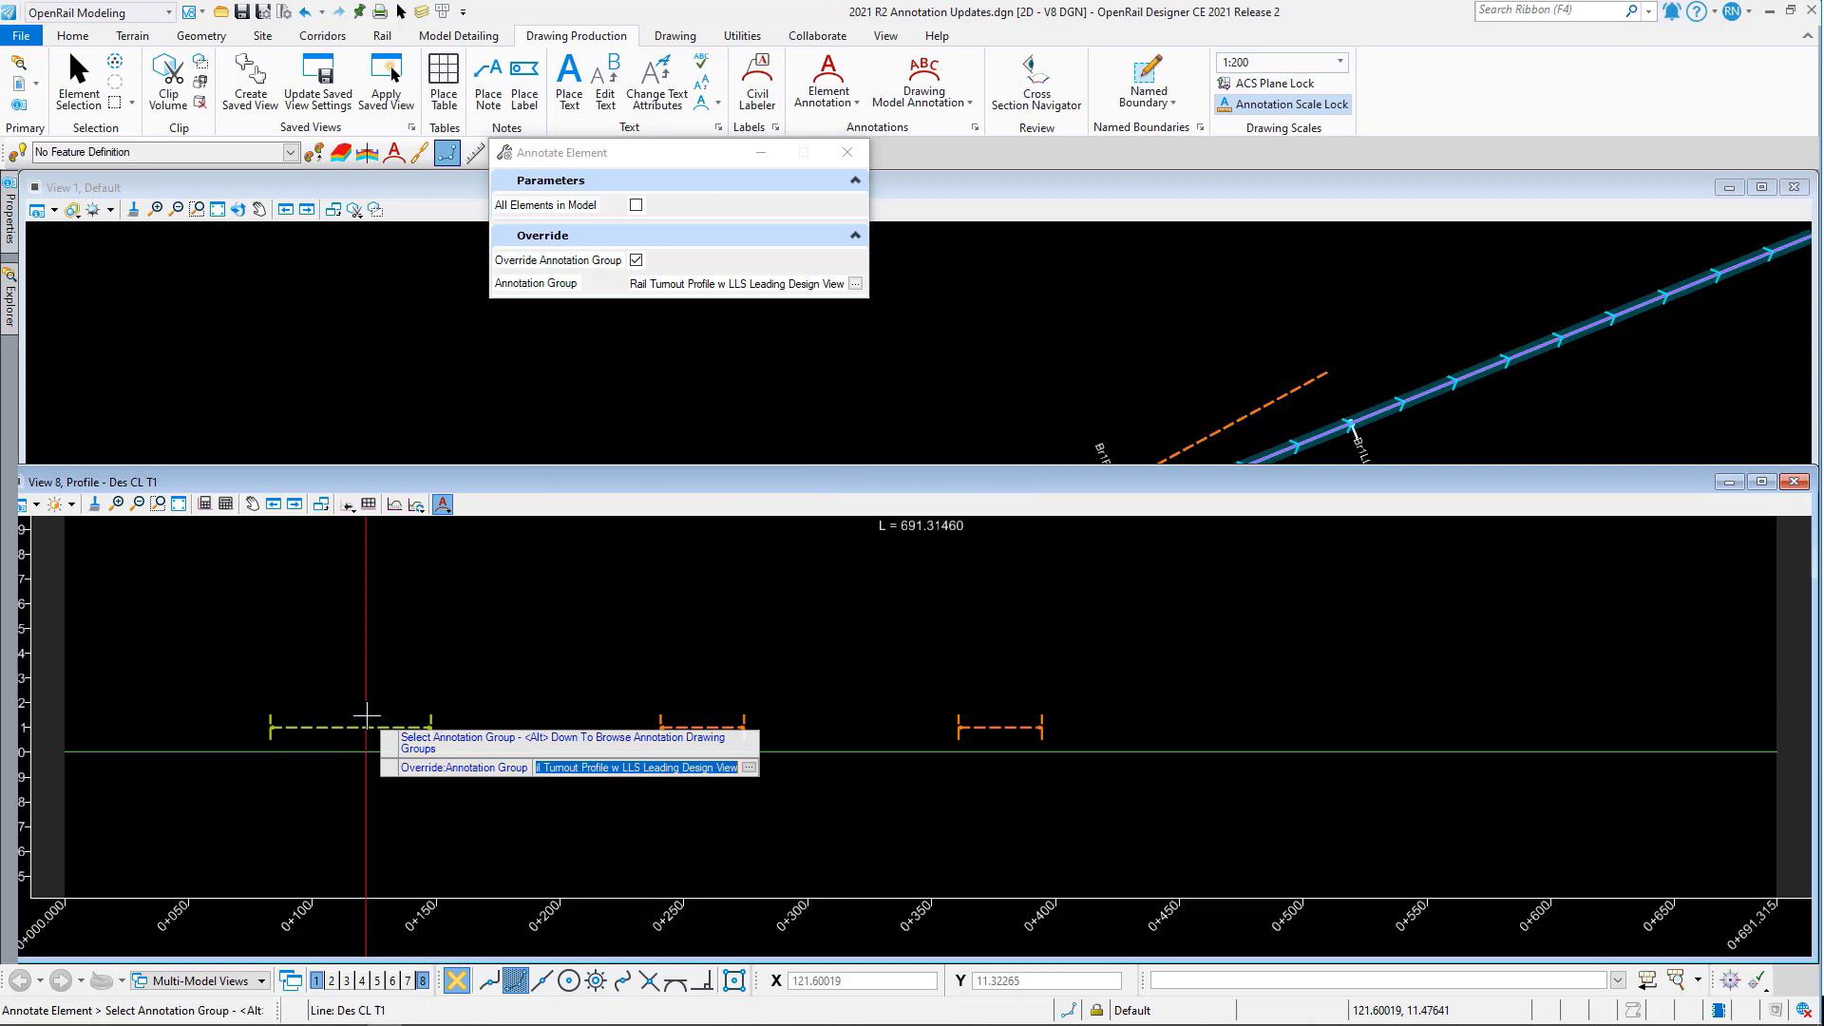
click(380, 699)
click(399, 727)
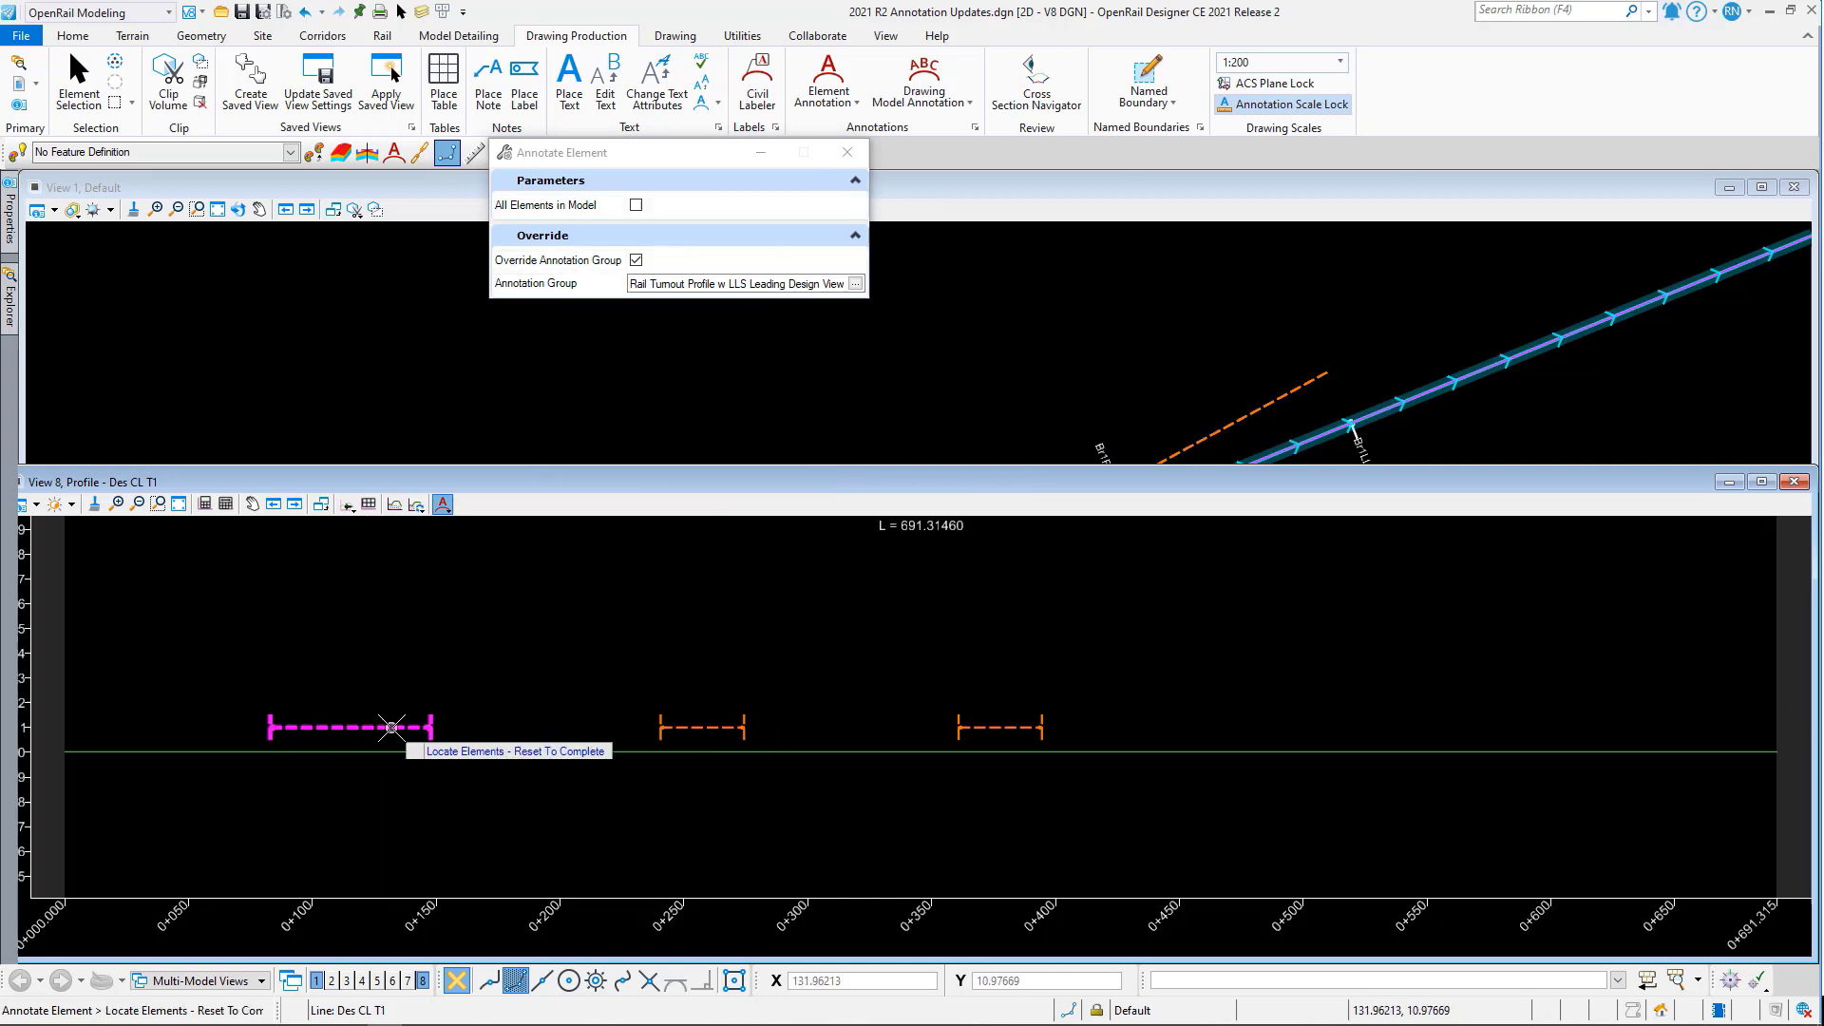
right_click(503, 633)
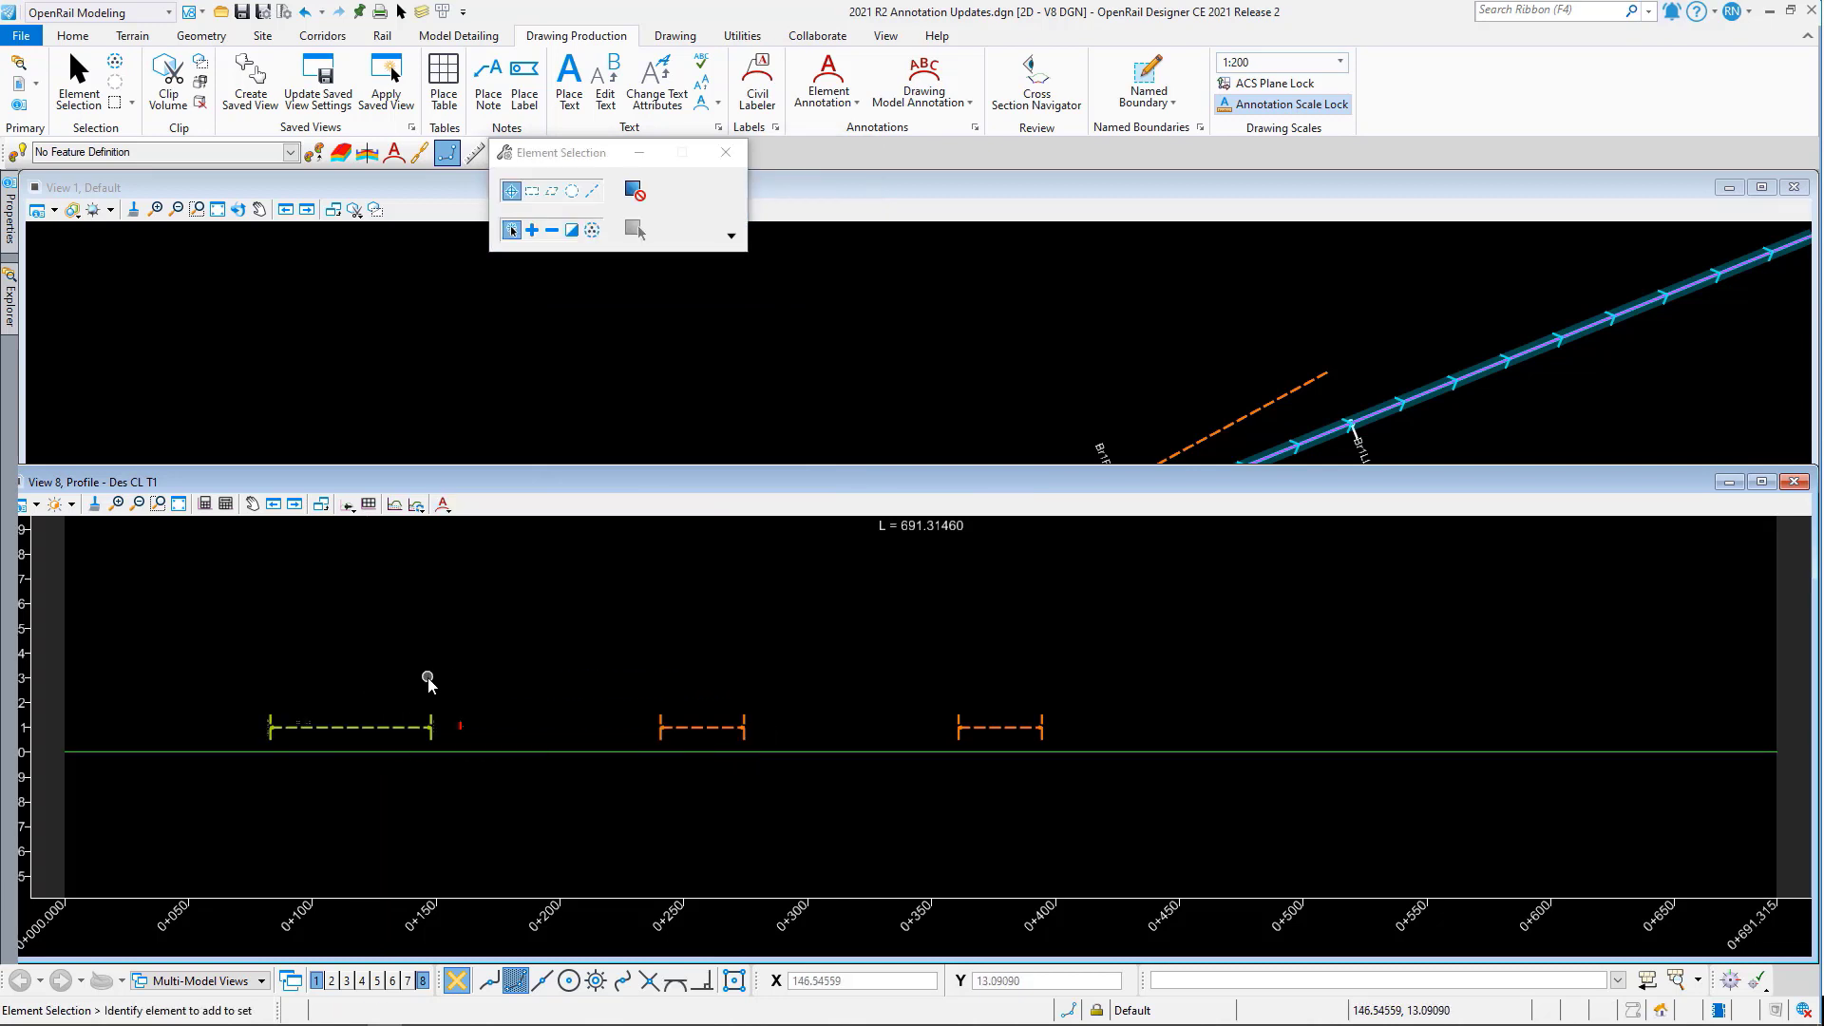
- Annotate the middle profile crossing with Rail Crossing Single Slip Profile w LLS Leading Design View
click(443, 505)
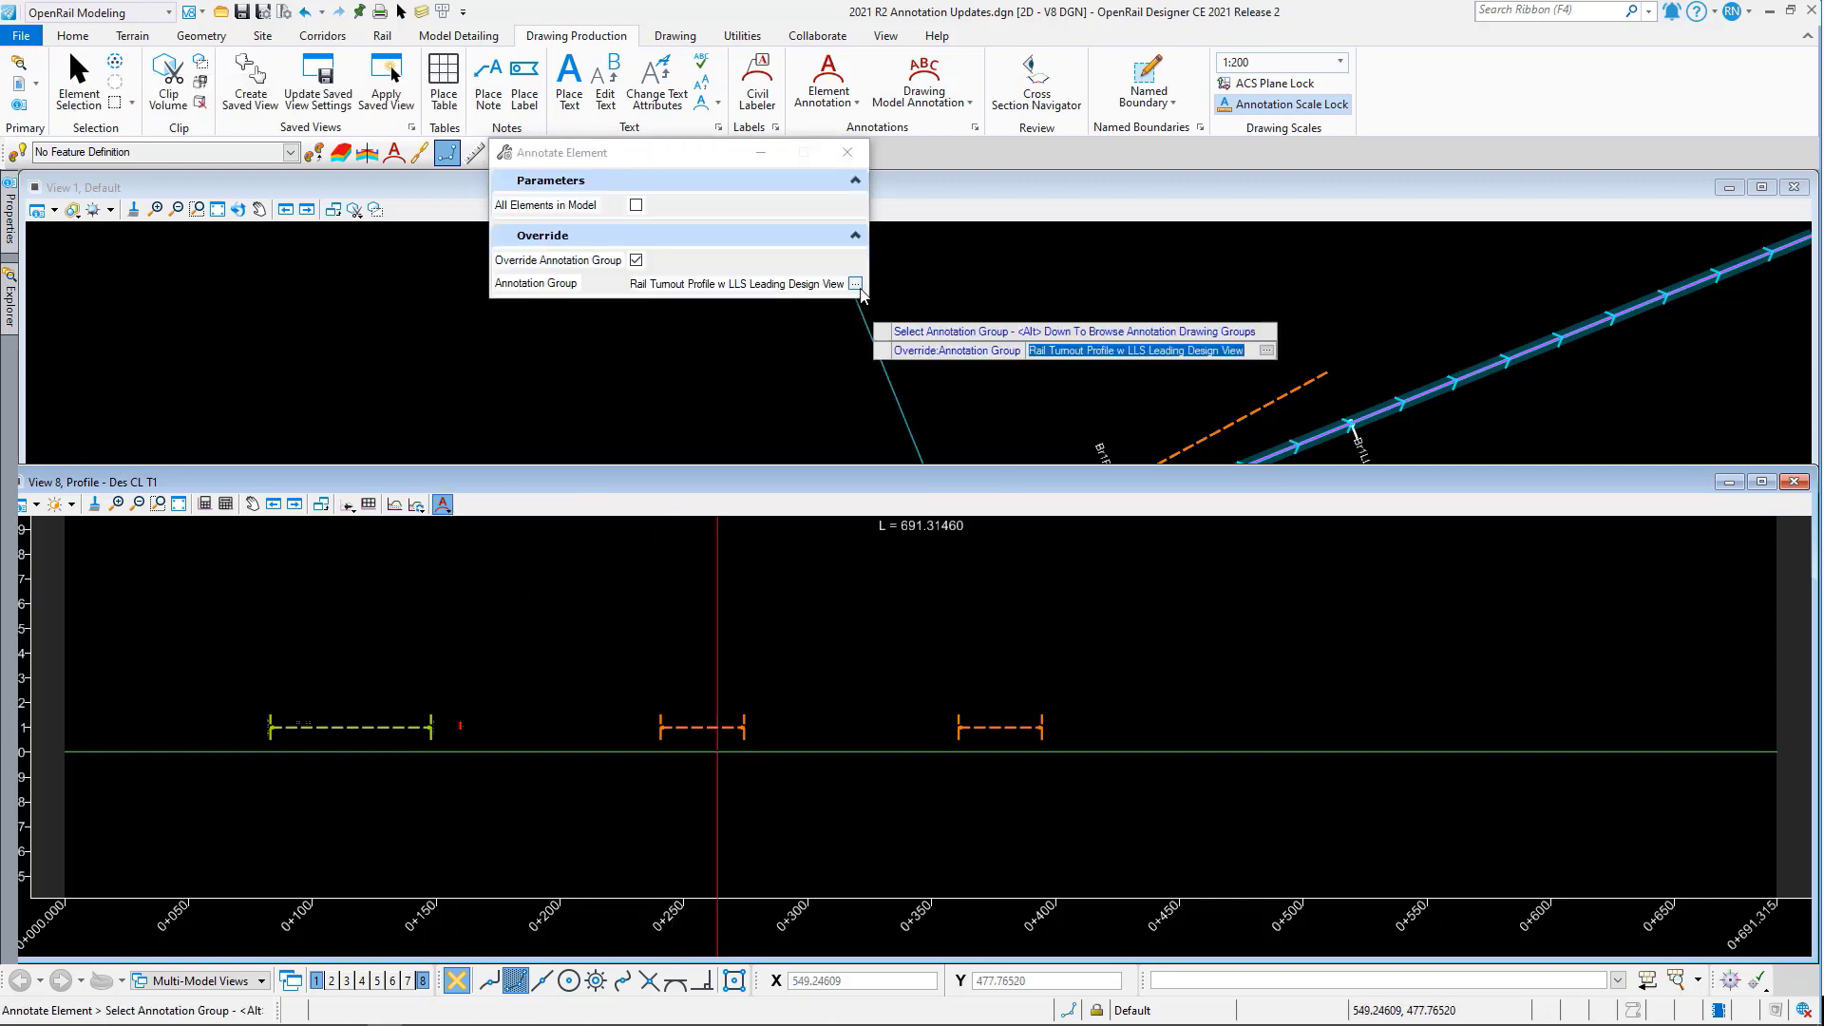
click(855, 285)
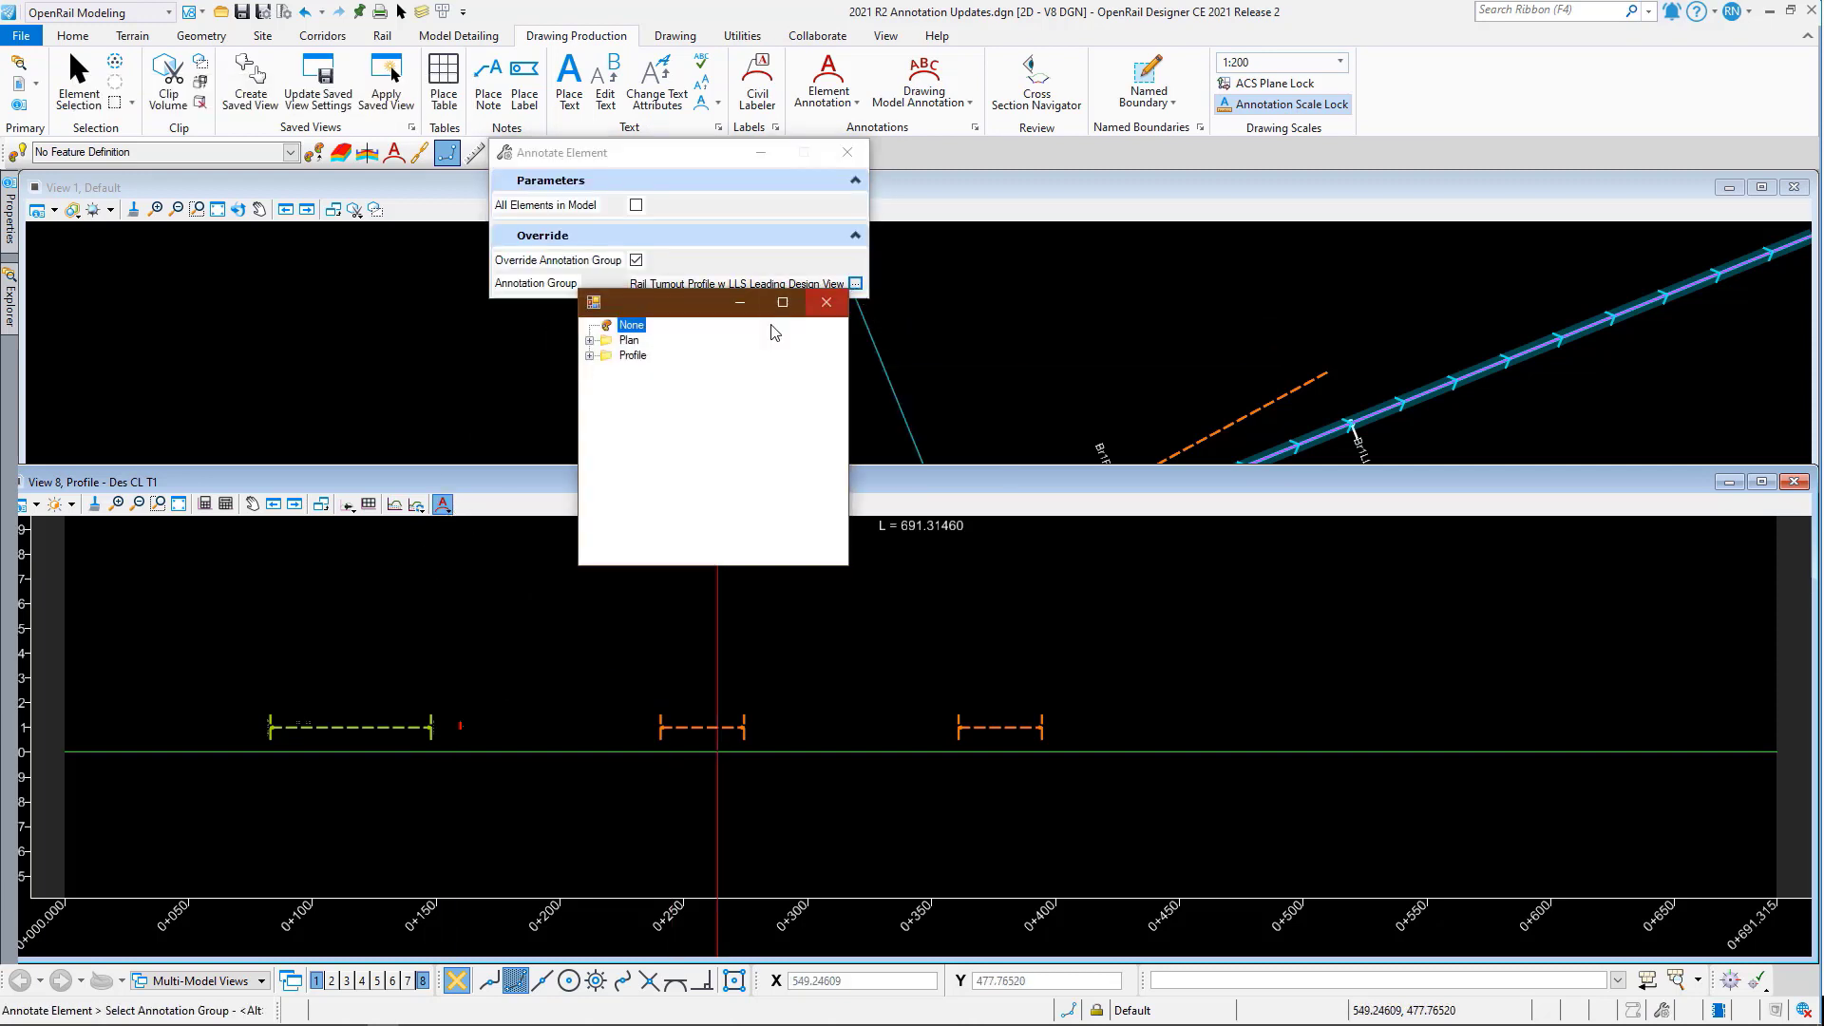
click(589, 355)
click(608, 401)
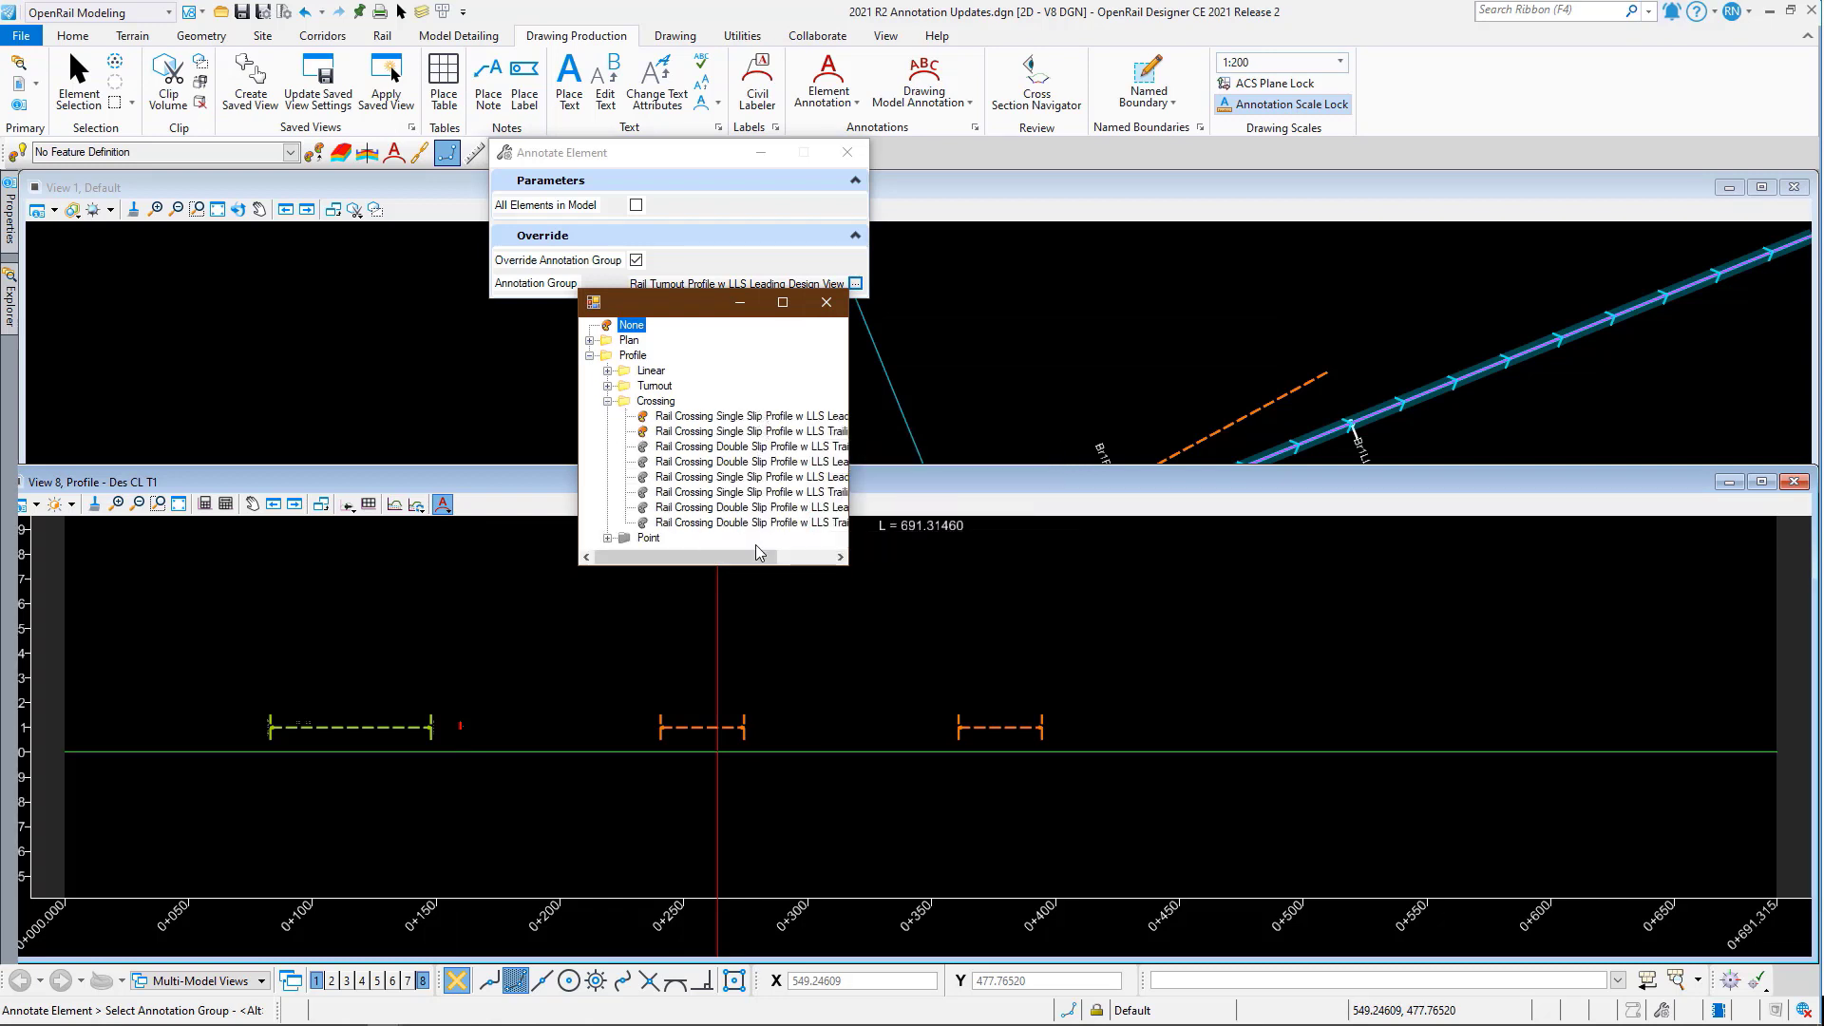
drag(743, 554, 795, 549)
double_click(747, 418)
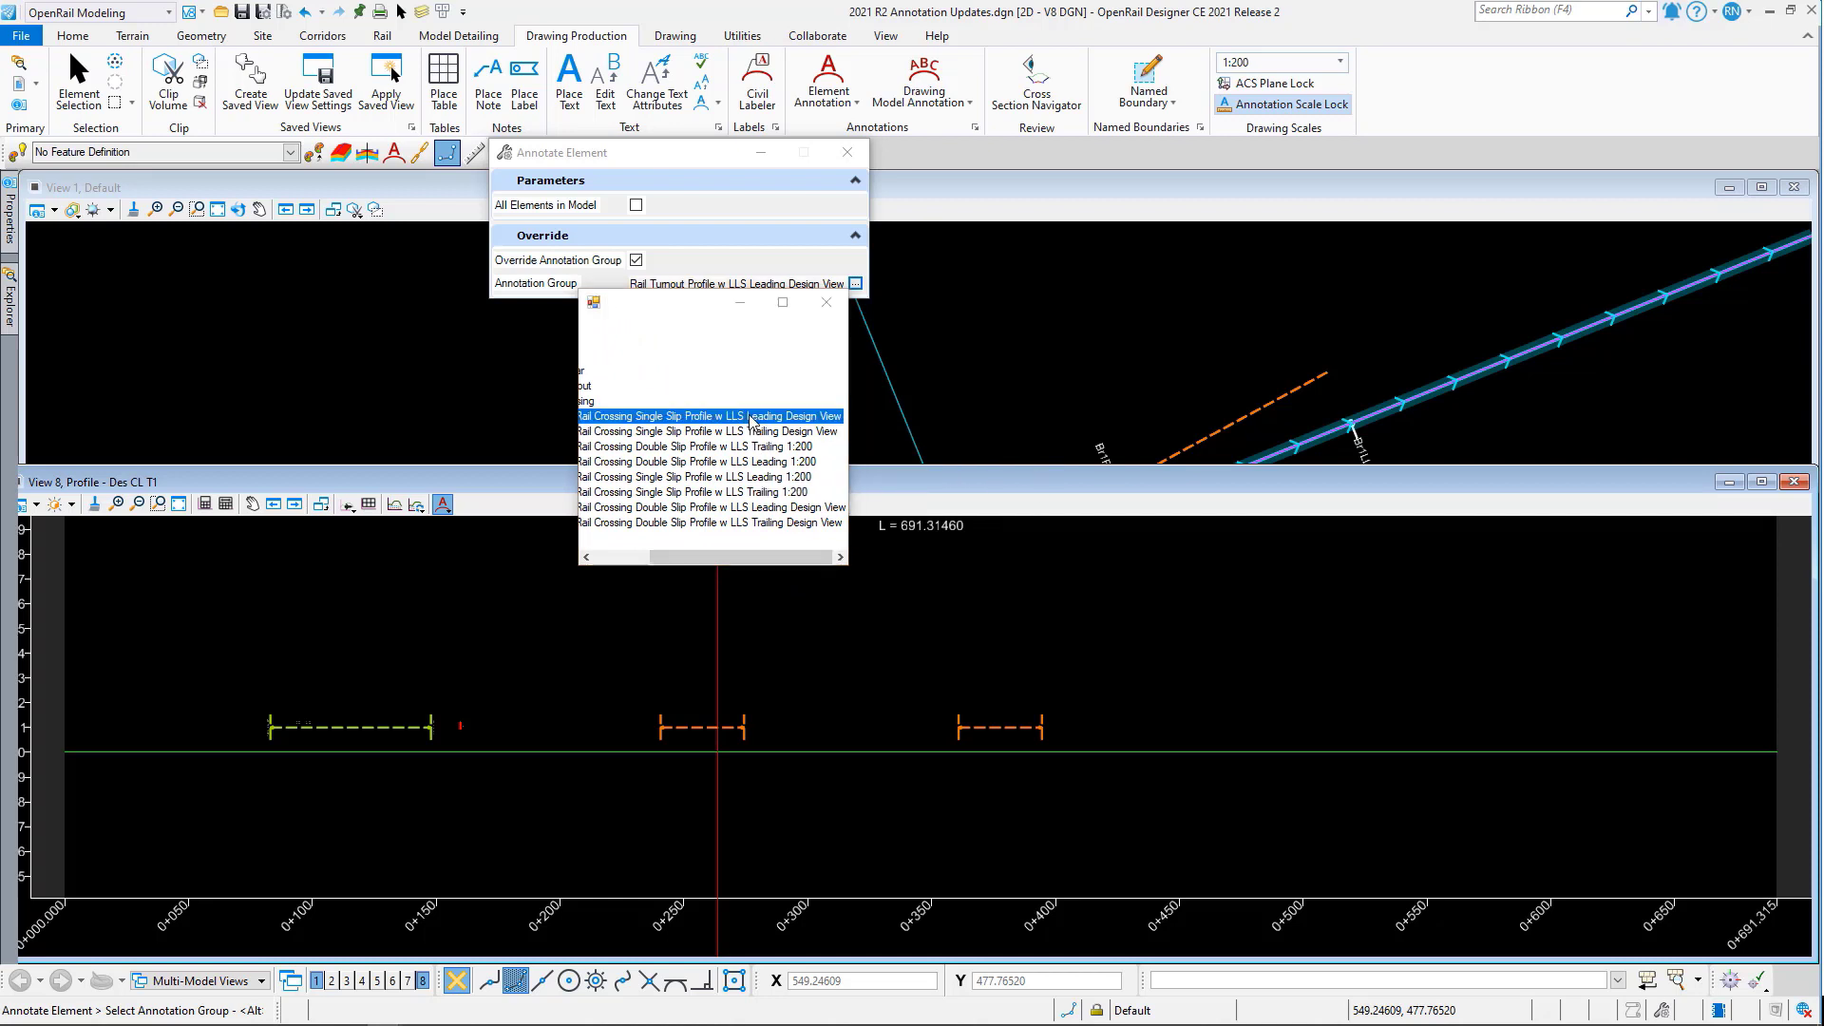
click(744, 724)
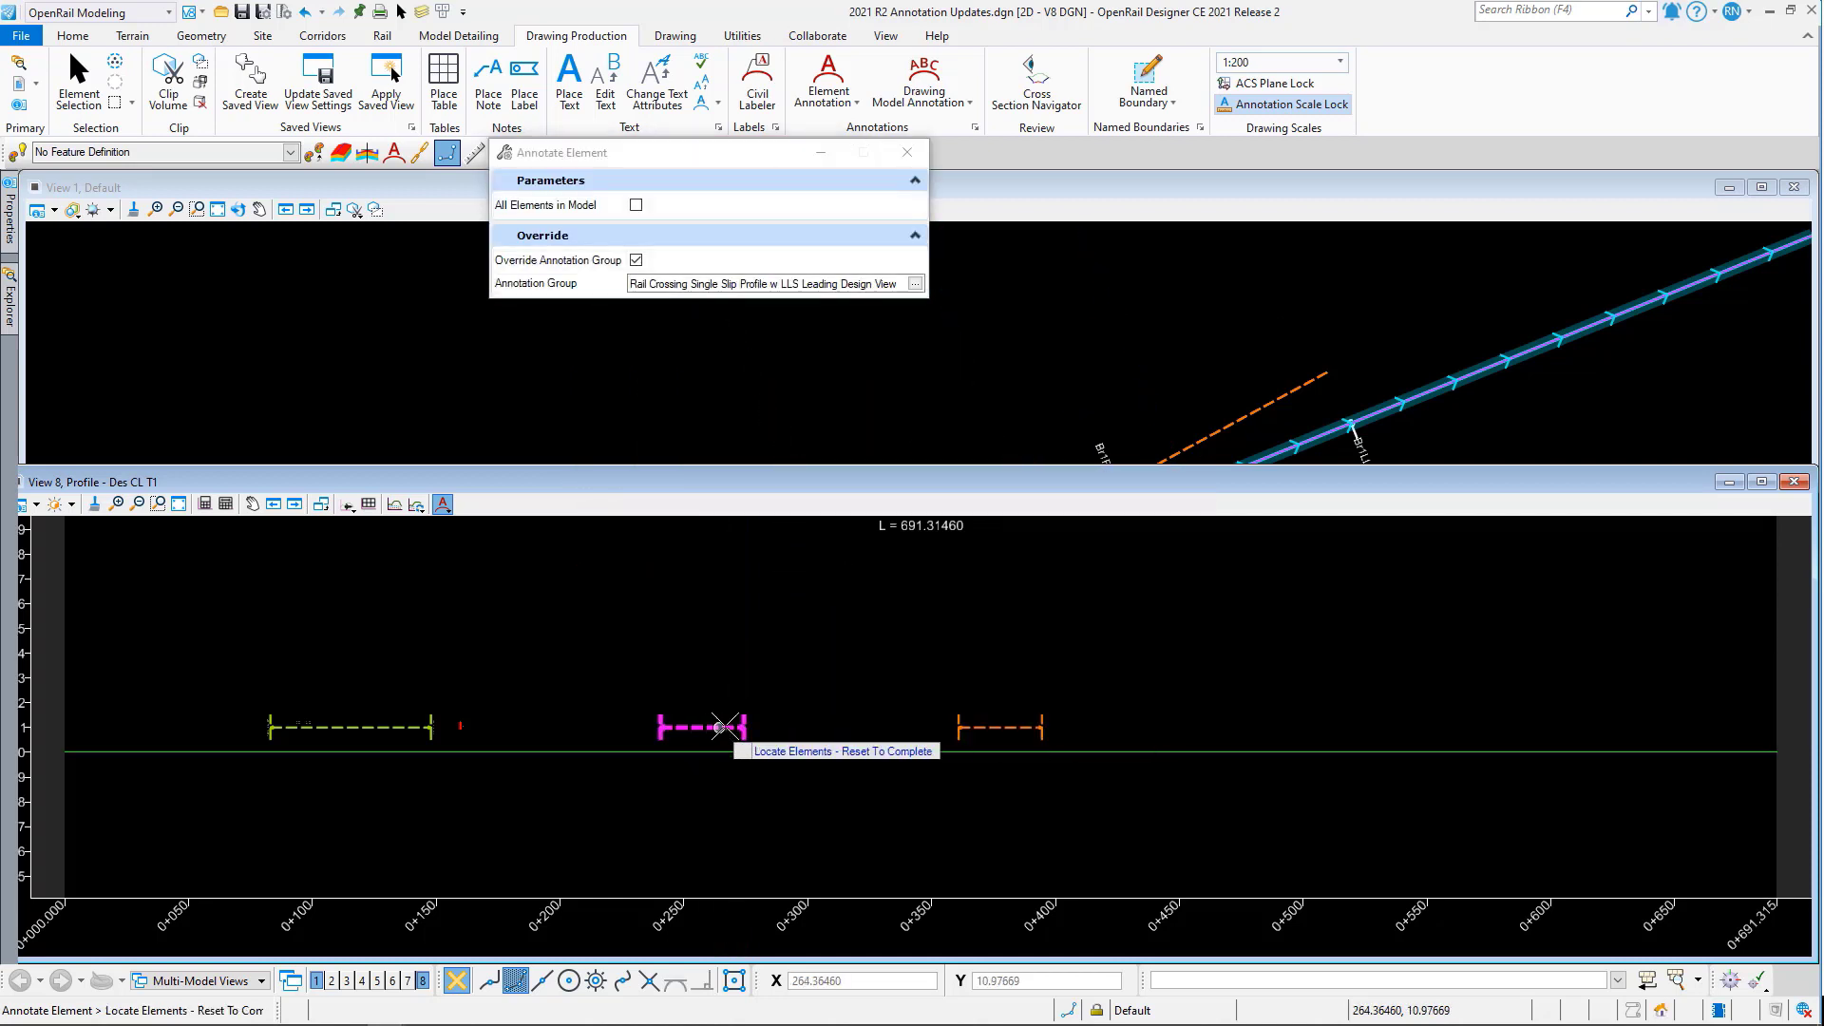
click(780, 641)
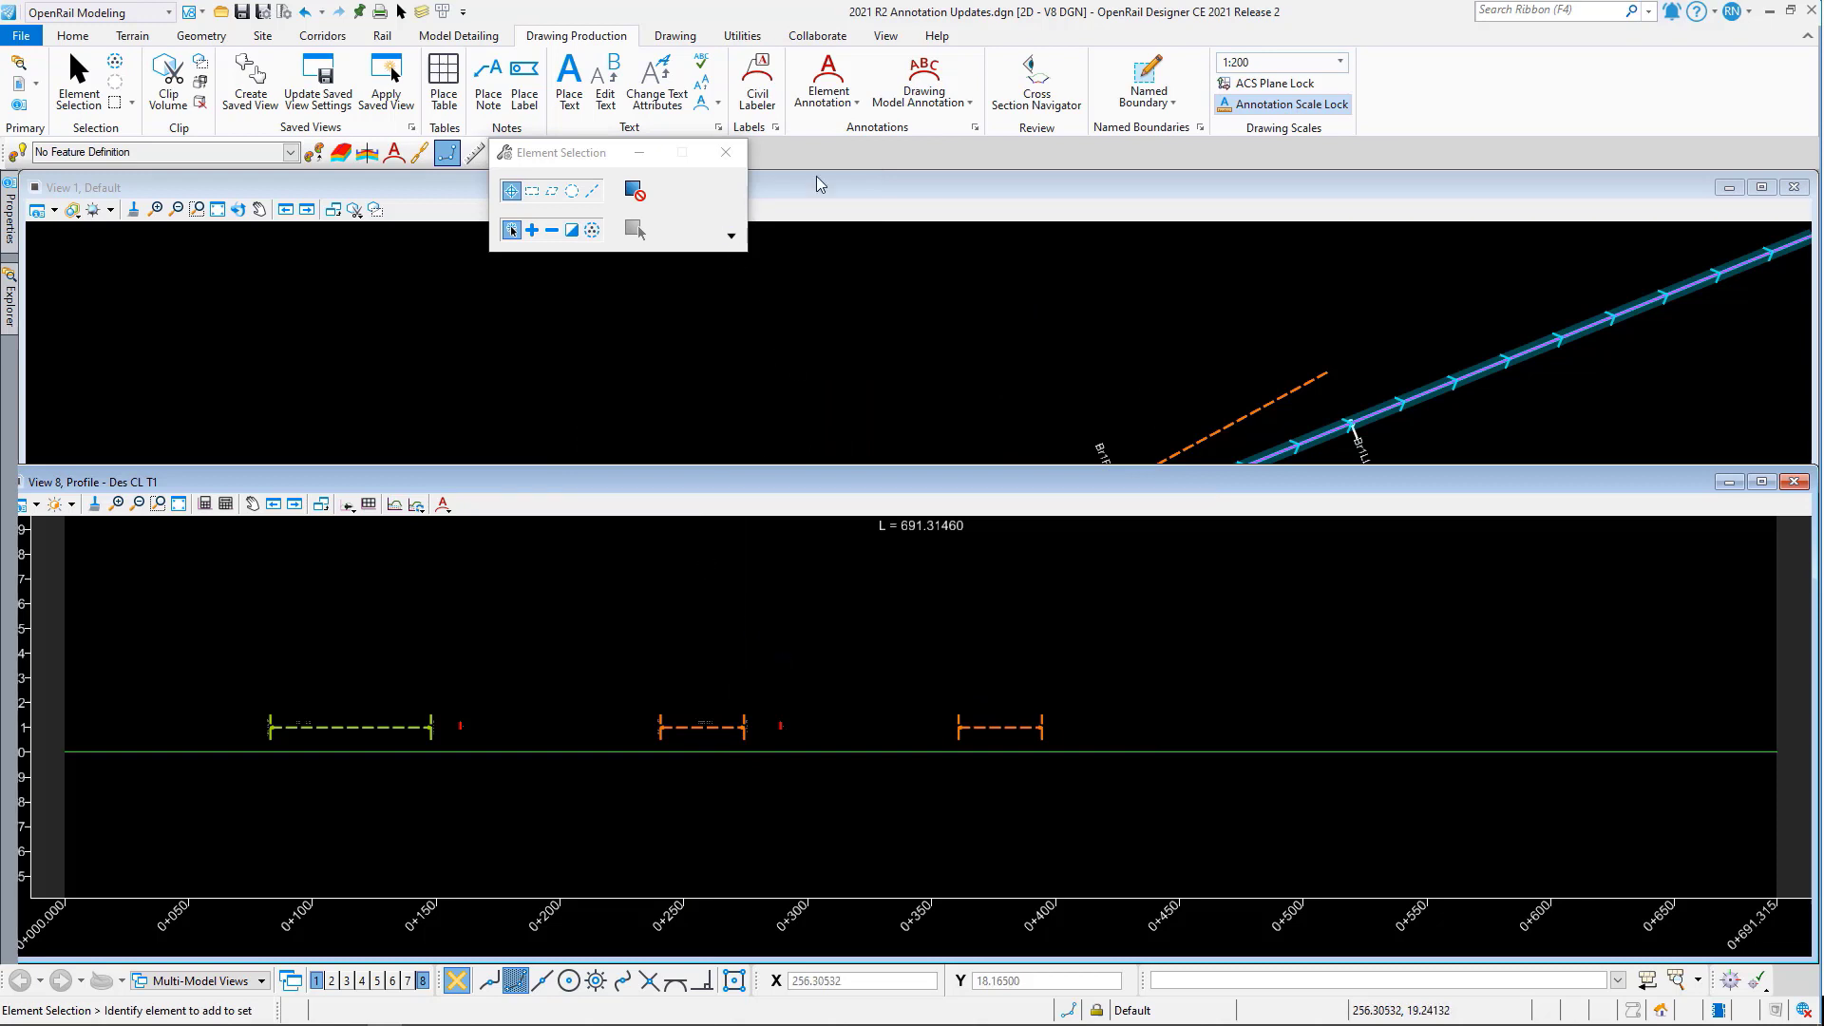
- Pick the right-hand profile element using Rail Crossing Single Slip Profile w LLS Trailing Design View
click(815, 112)
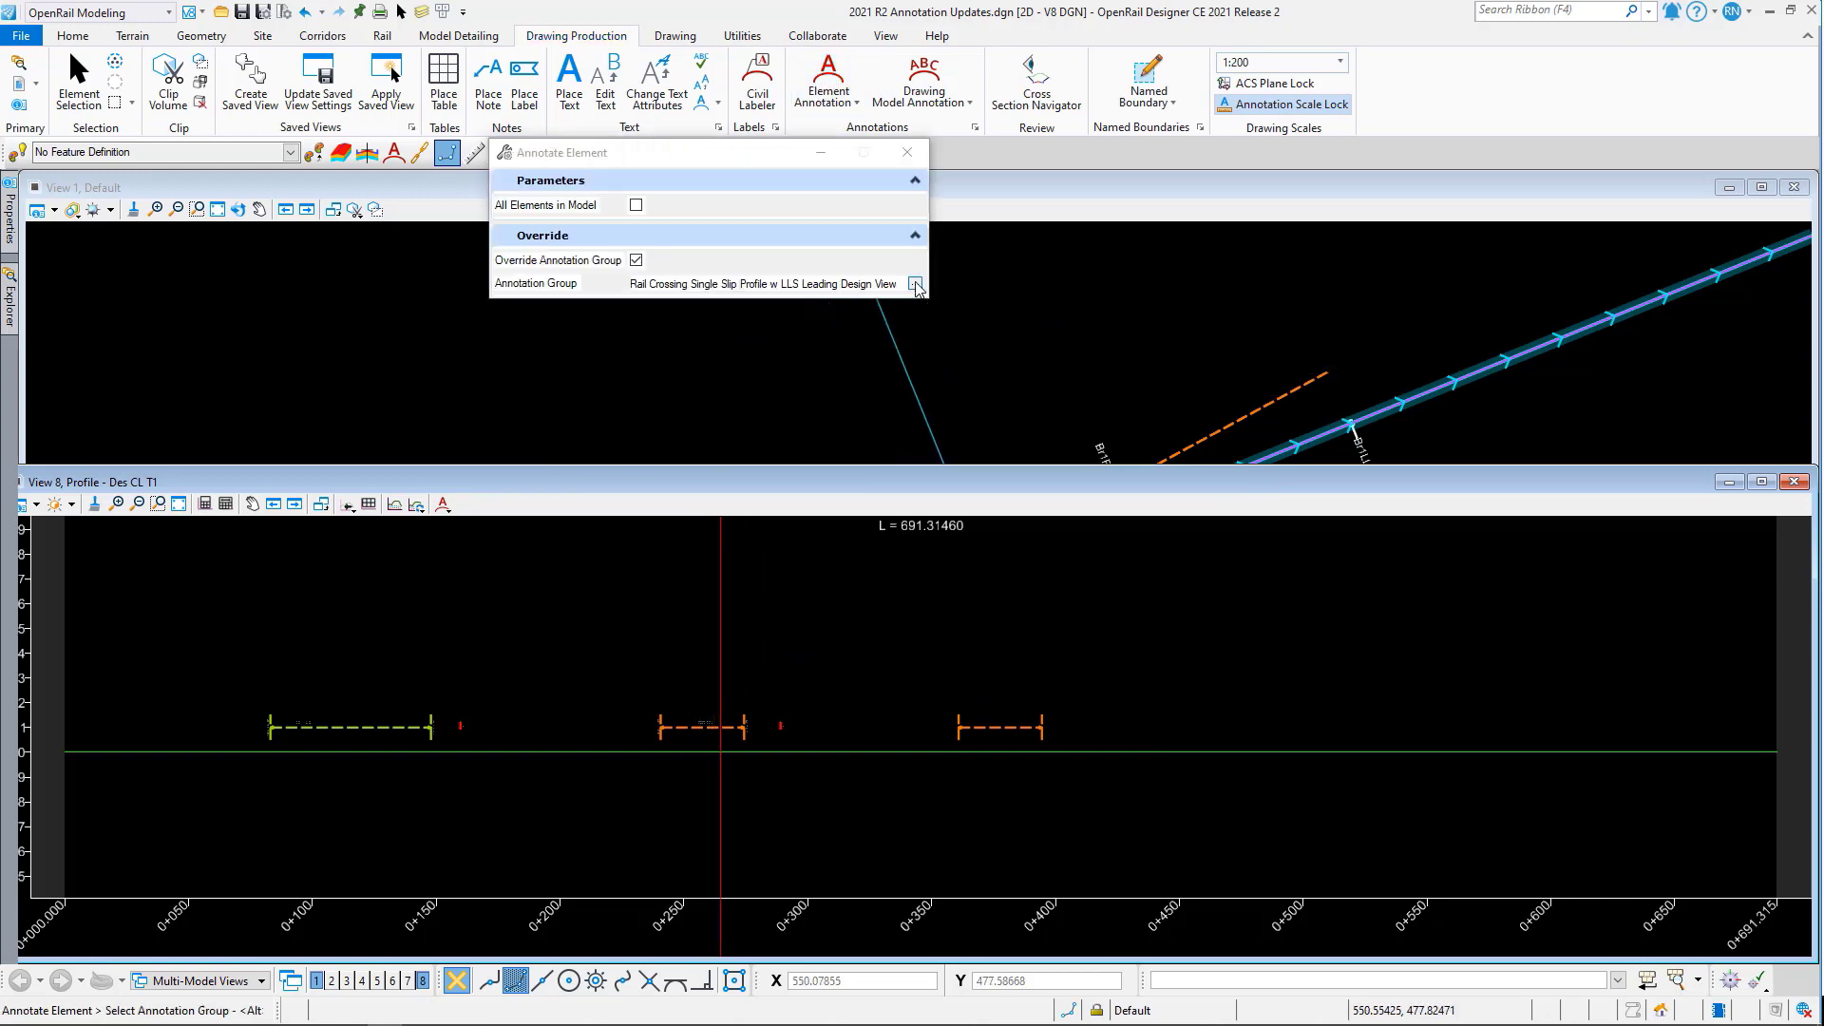
click(917, 284)
click(649, 349)
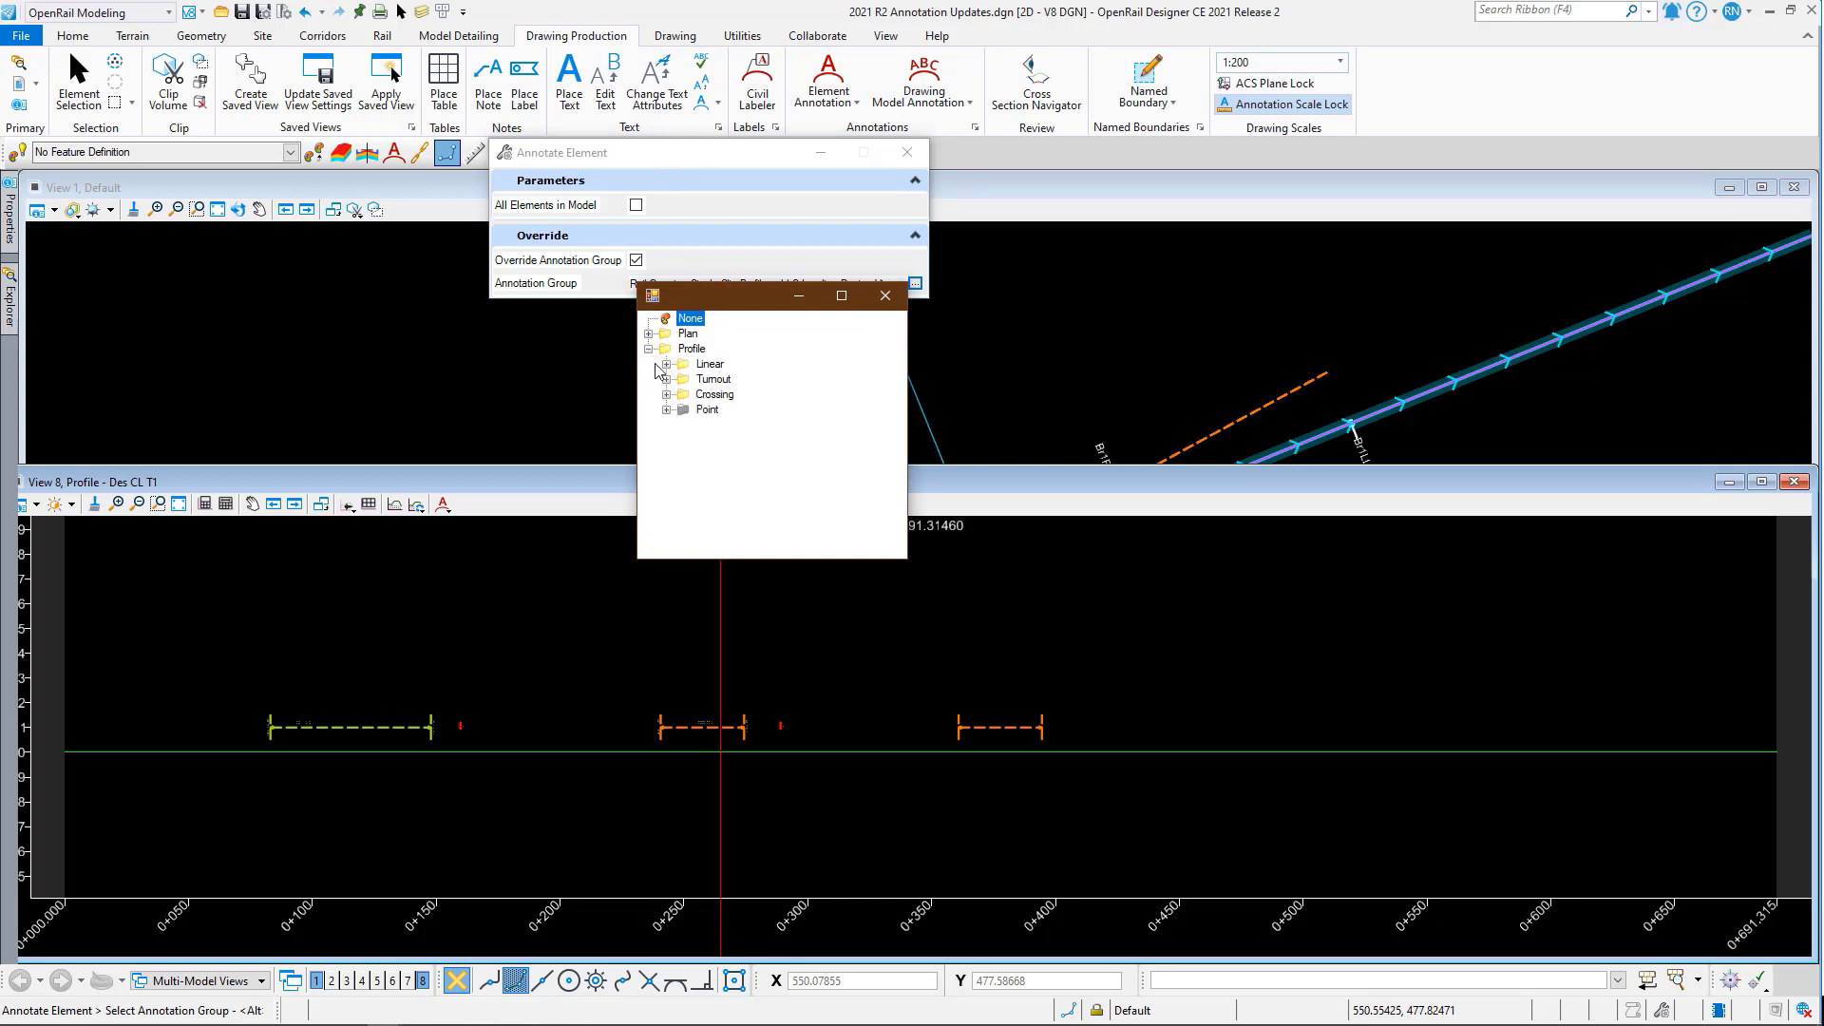
click(667, 394)
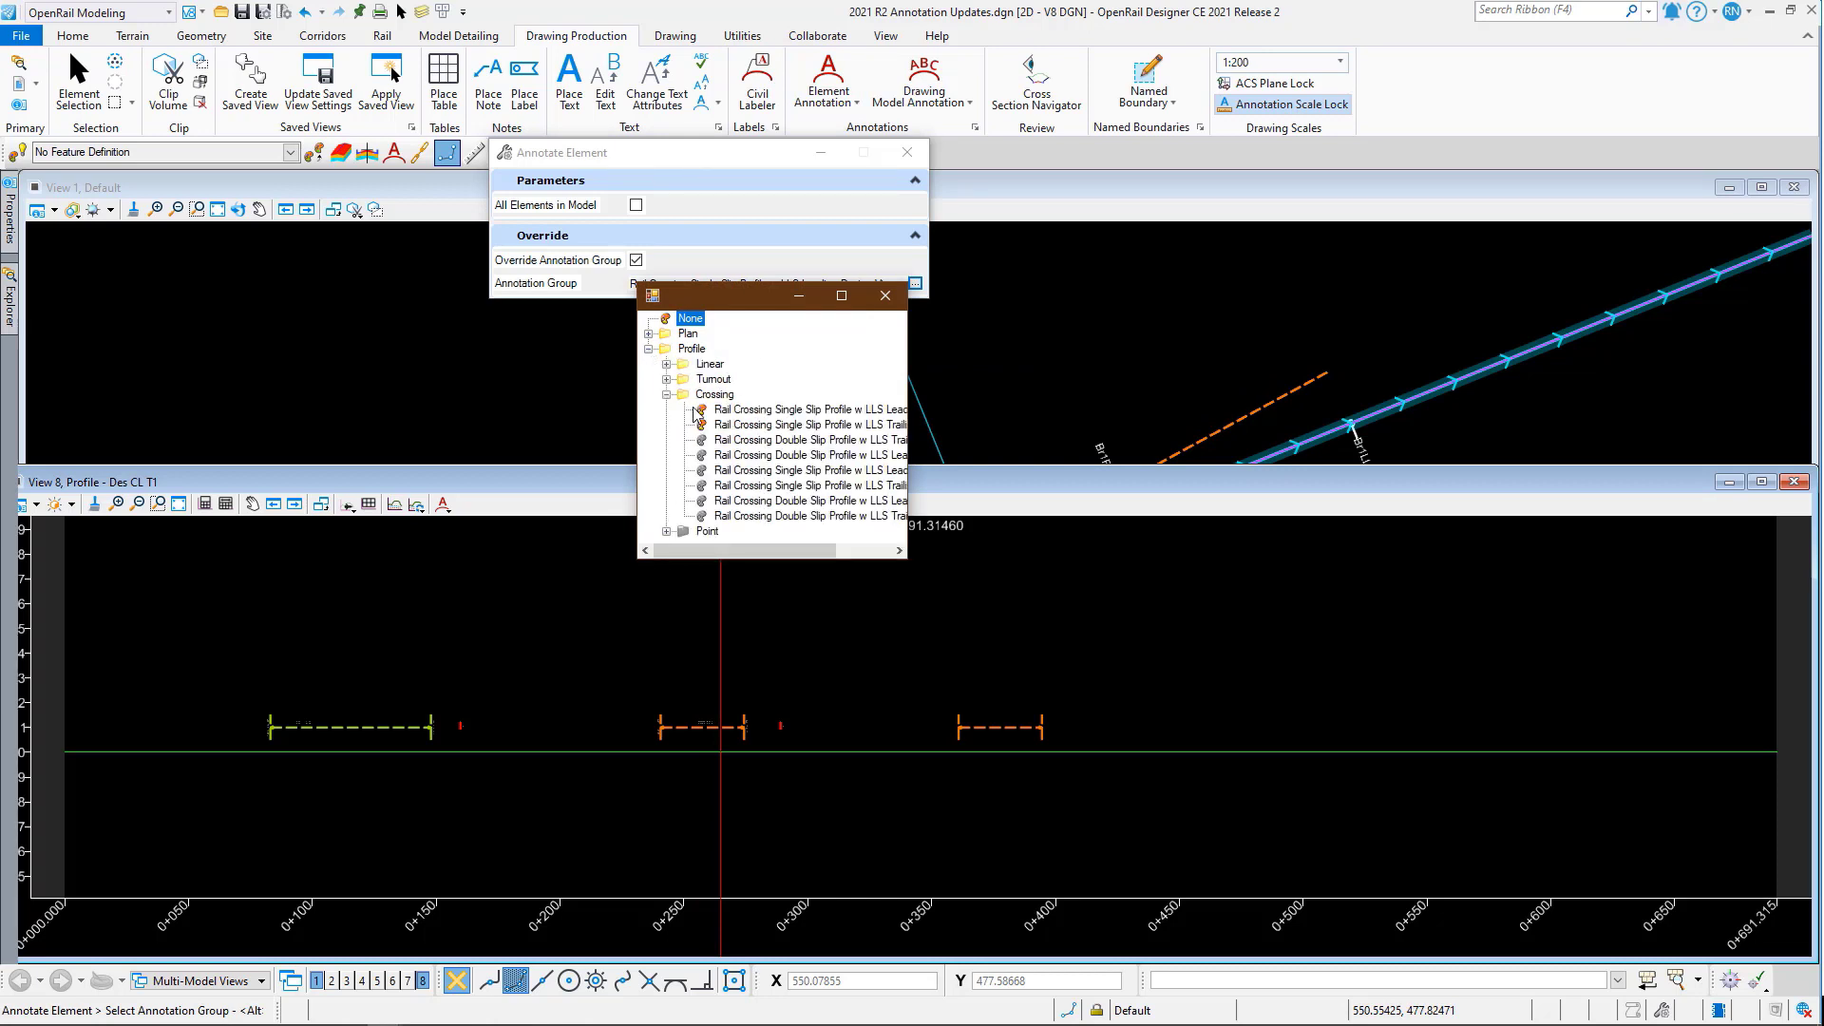
double_click(879, 428)
click(993, 727)
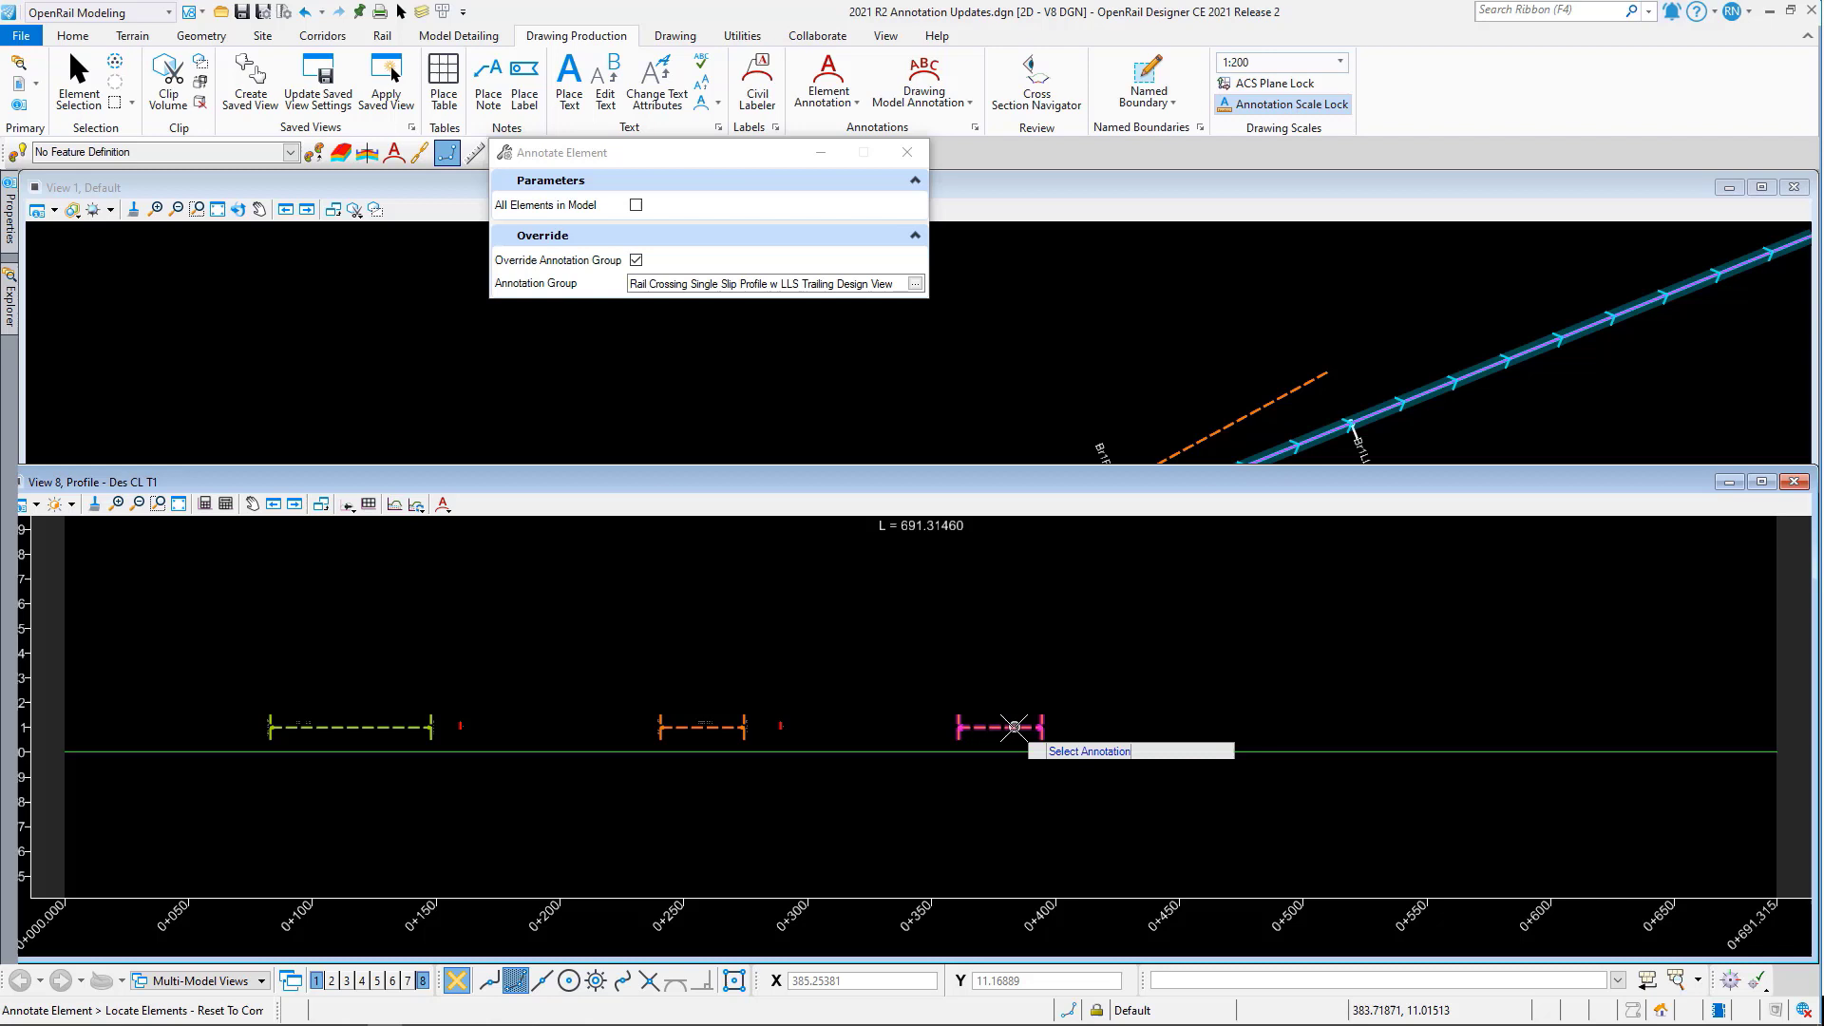
click(1014, 724)
- Complete the right-hand crossing annotation and zoom in on the left turnout's labels
right_click(1033, 692)
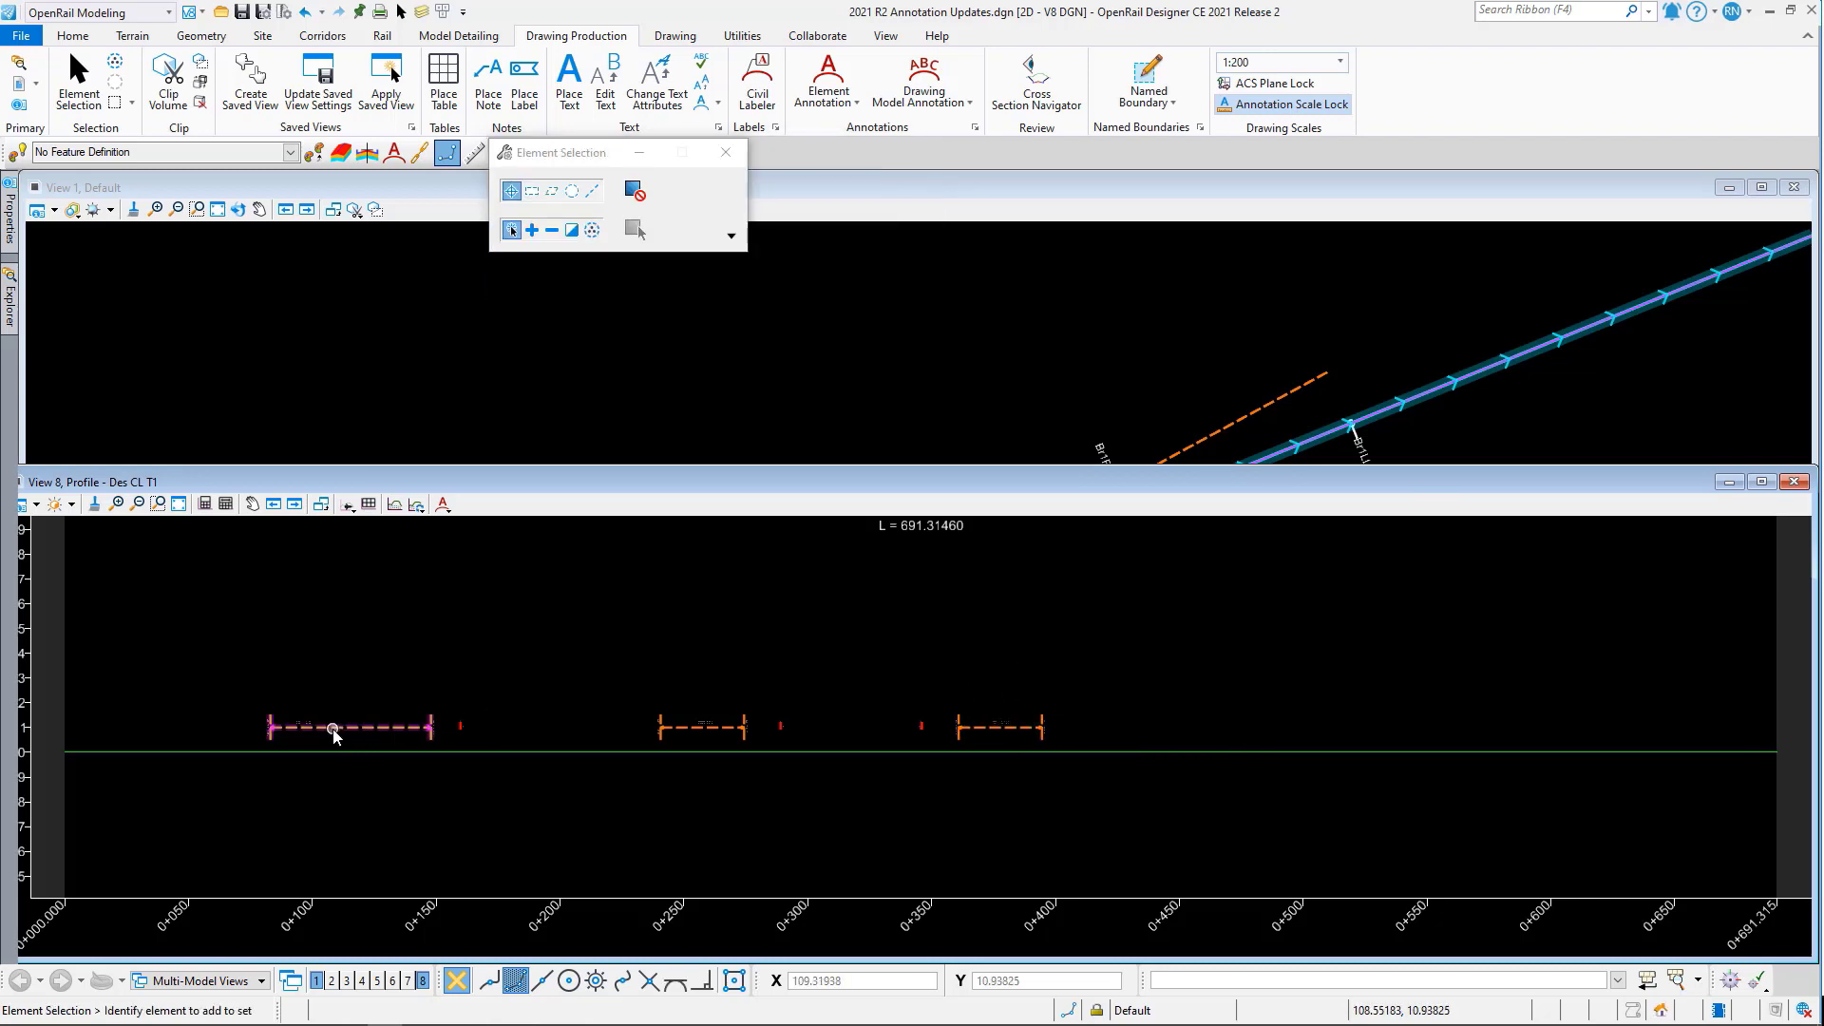
scroll(330, 728, up, 5)
middle_drag(137, 728, 381, 728)
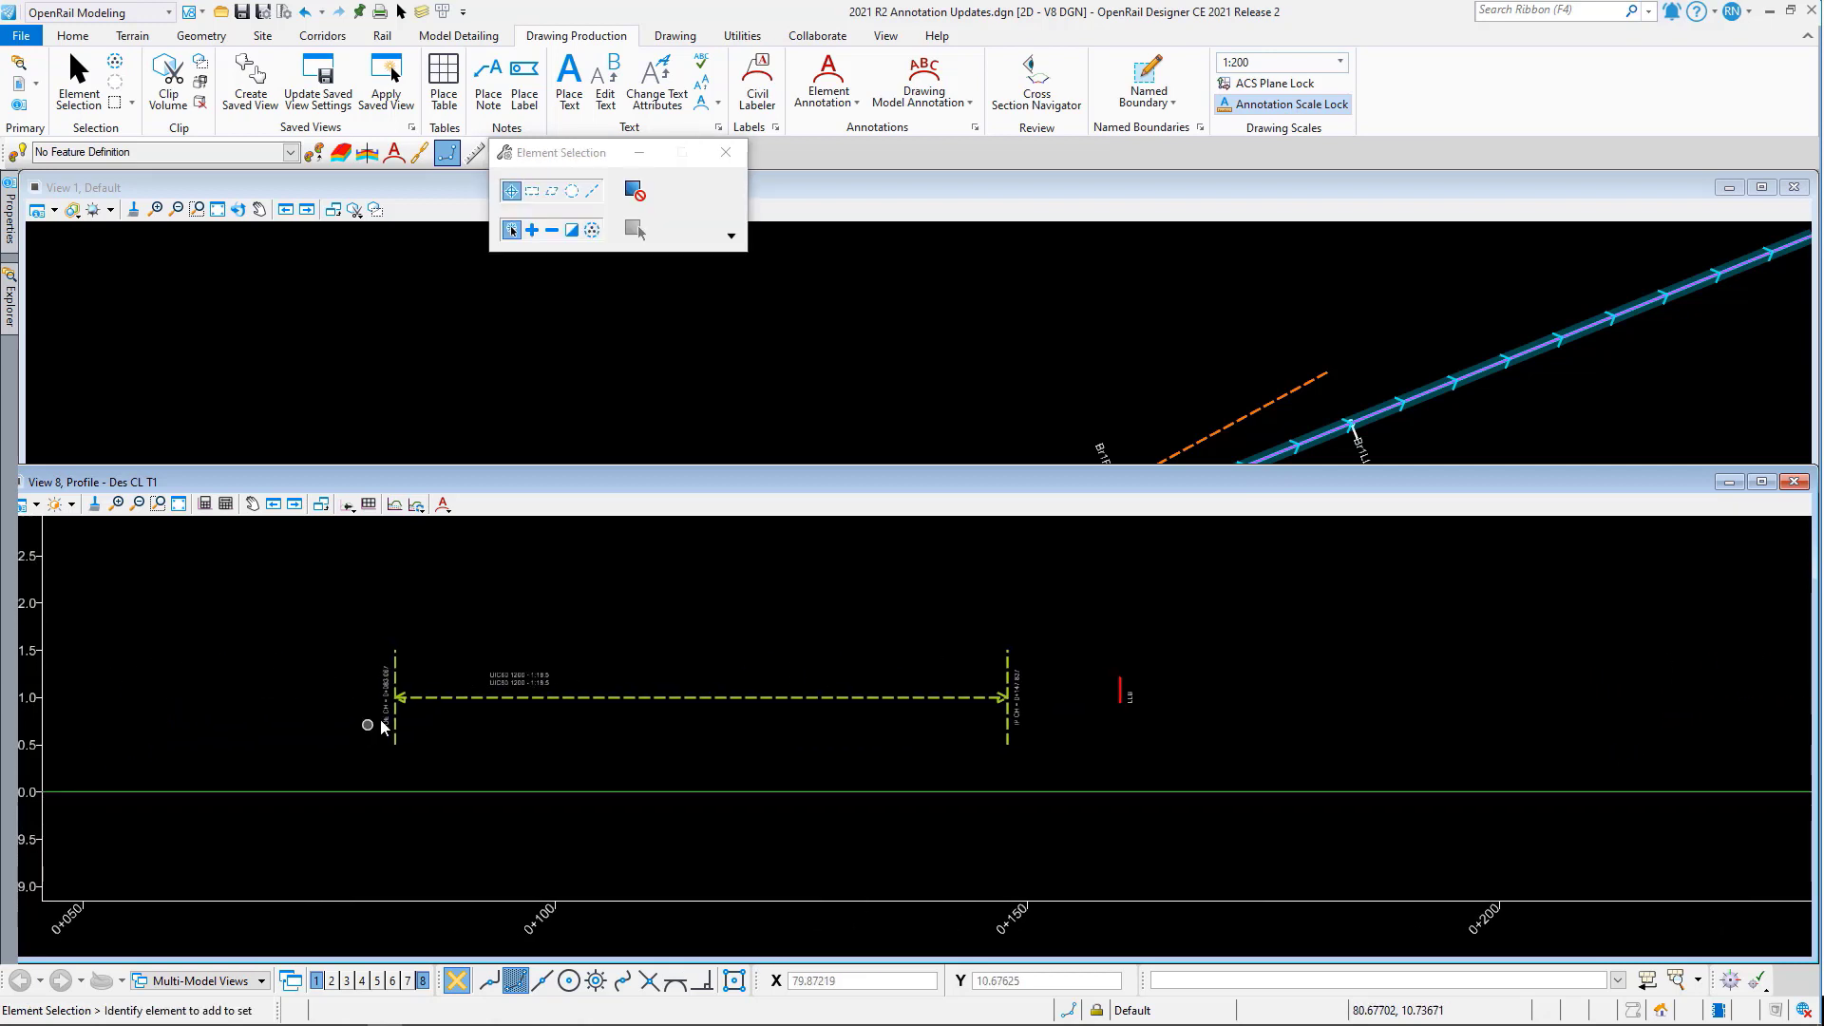
scroll(418, 701, up, 4)
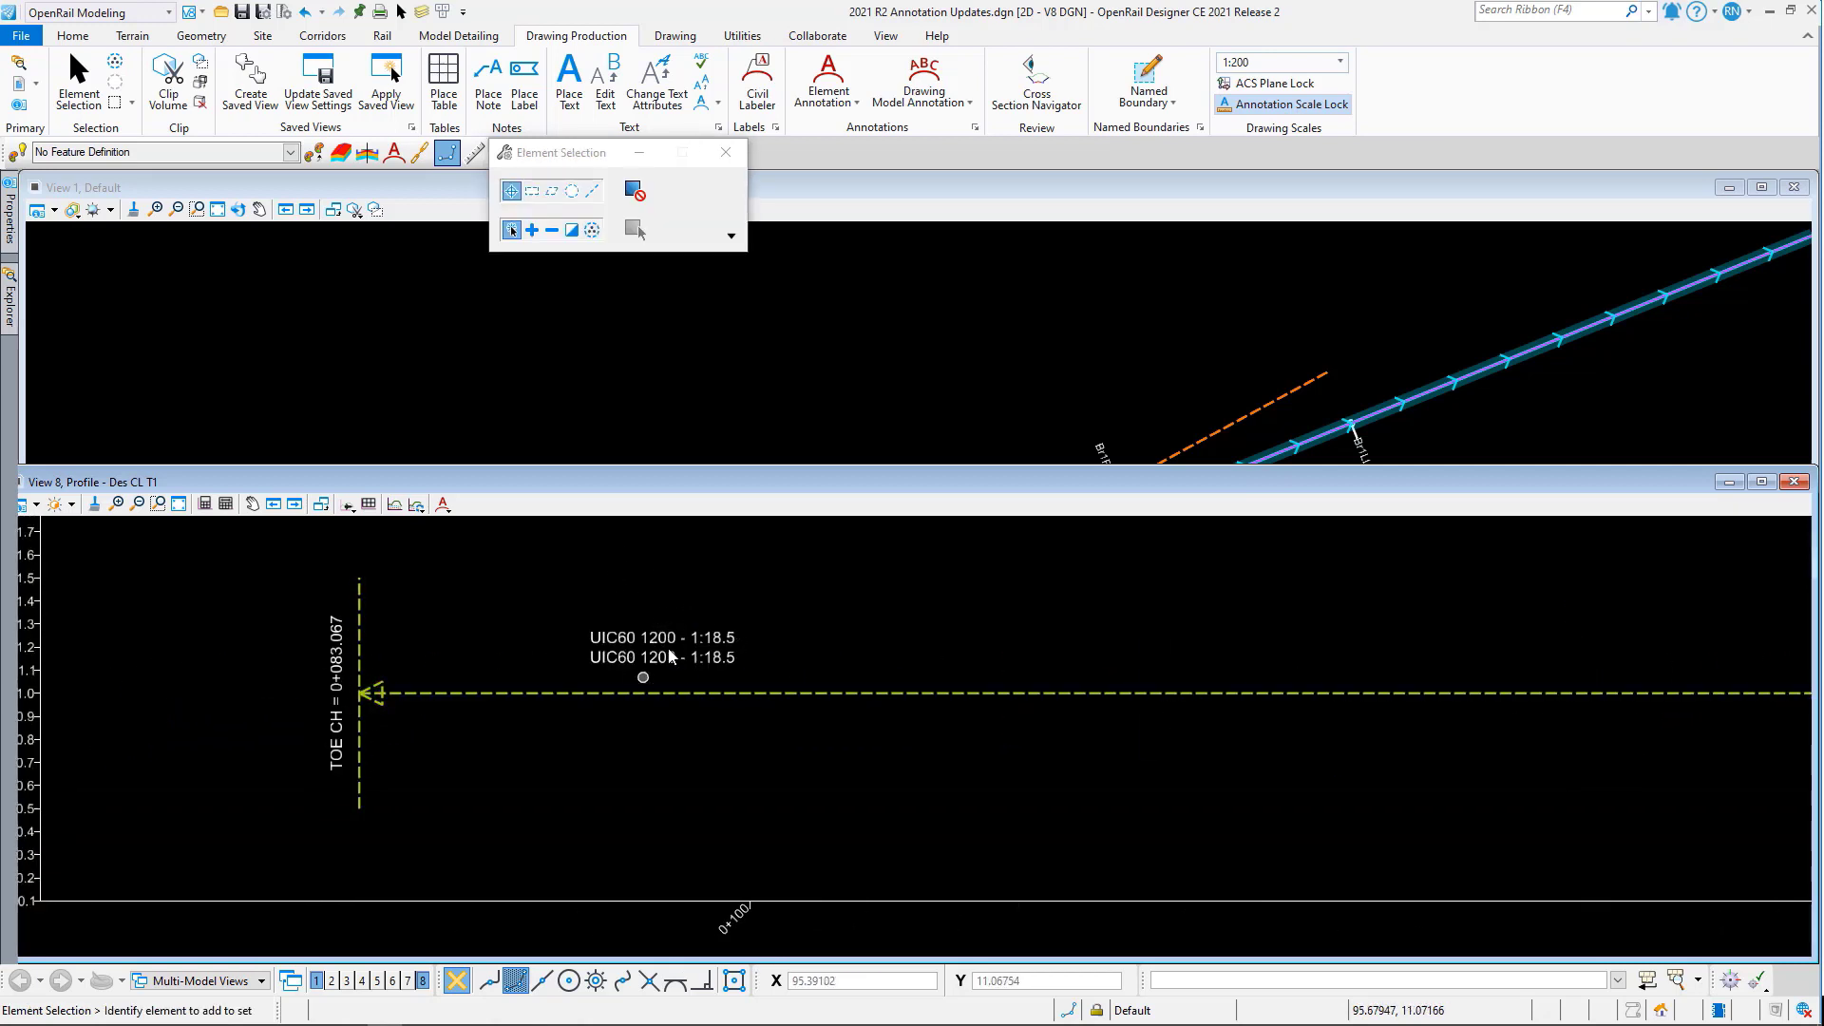
scroll(1188, 699, down, 3)
- Pan along the profile to the HEW 54E1 R204 1:9 labels, then fit the whole profile
middle_drag(1446, 684, 888, 684)
scroll(1001, 692, up, 2)
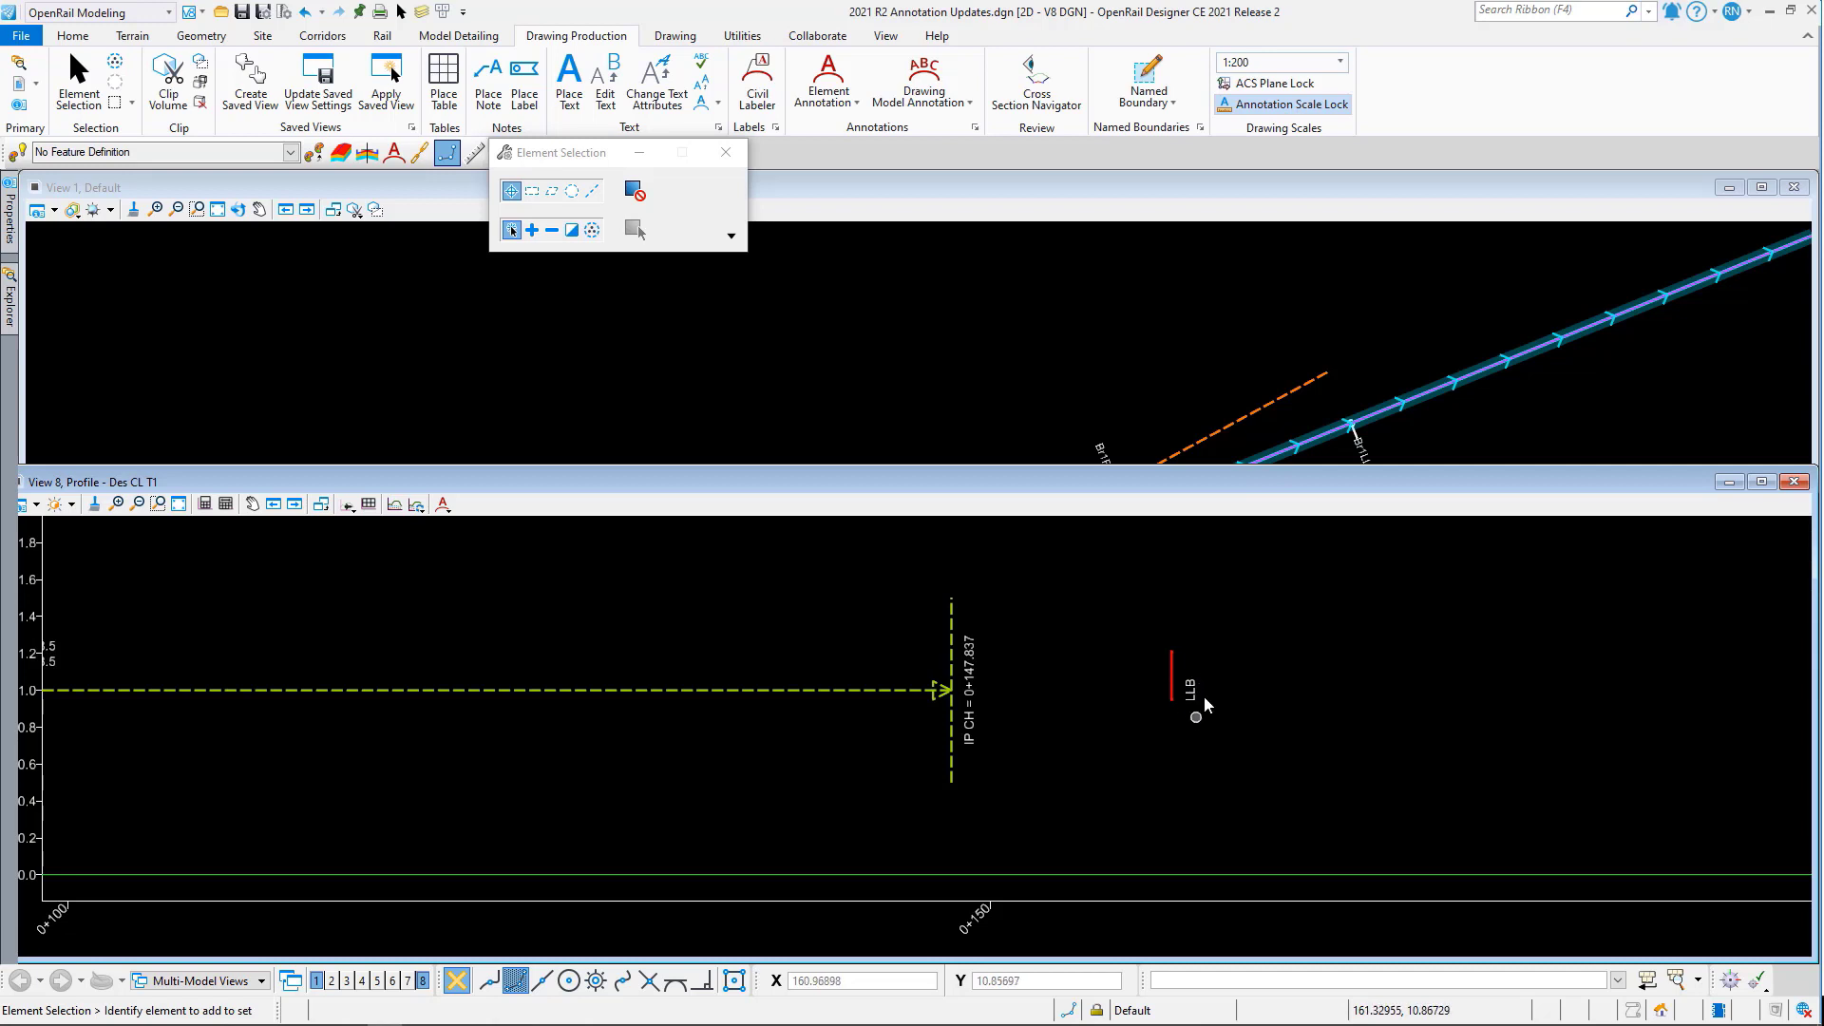
scroll(1284, 700, down, 2)
middle_drag(1466, 700, 728, 706)
scroll(989, 698, up, 4)
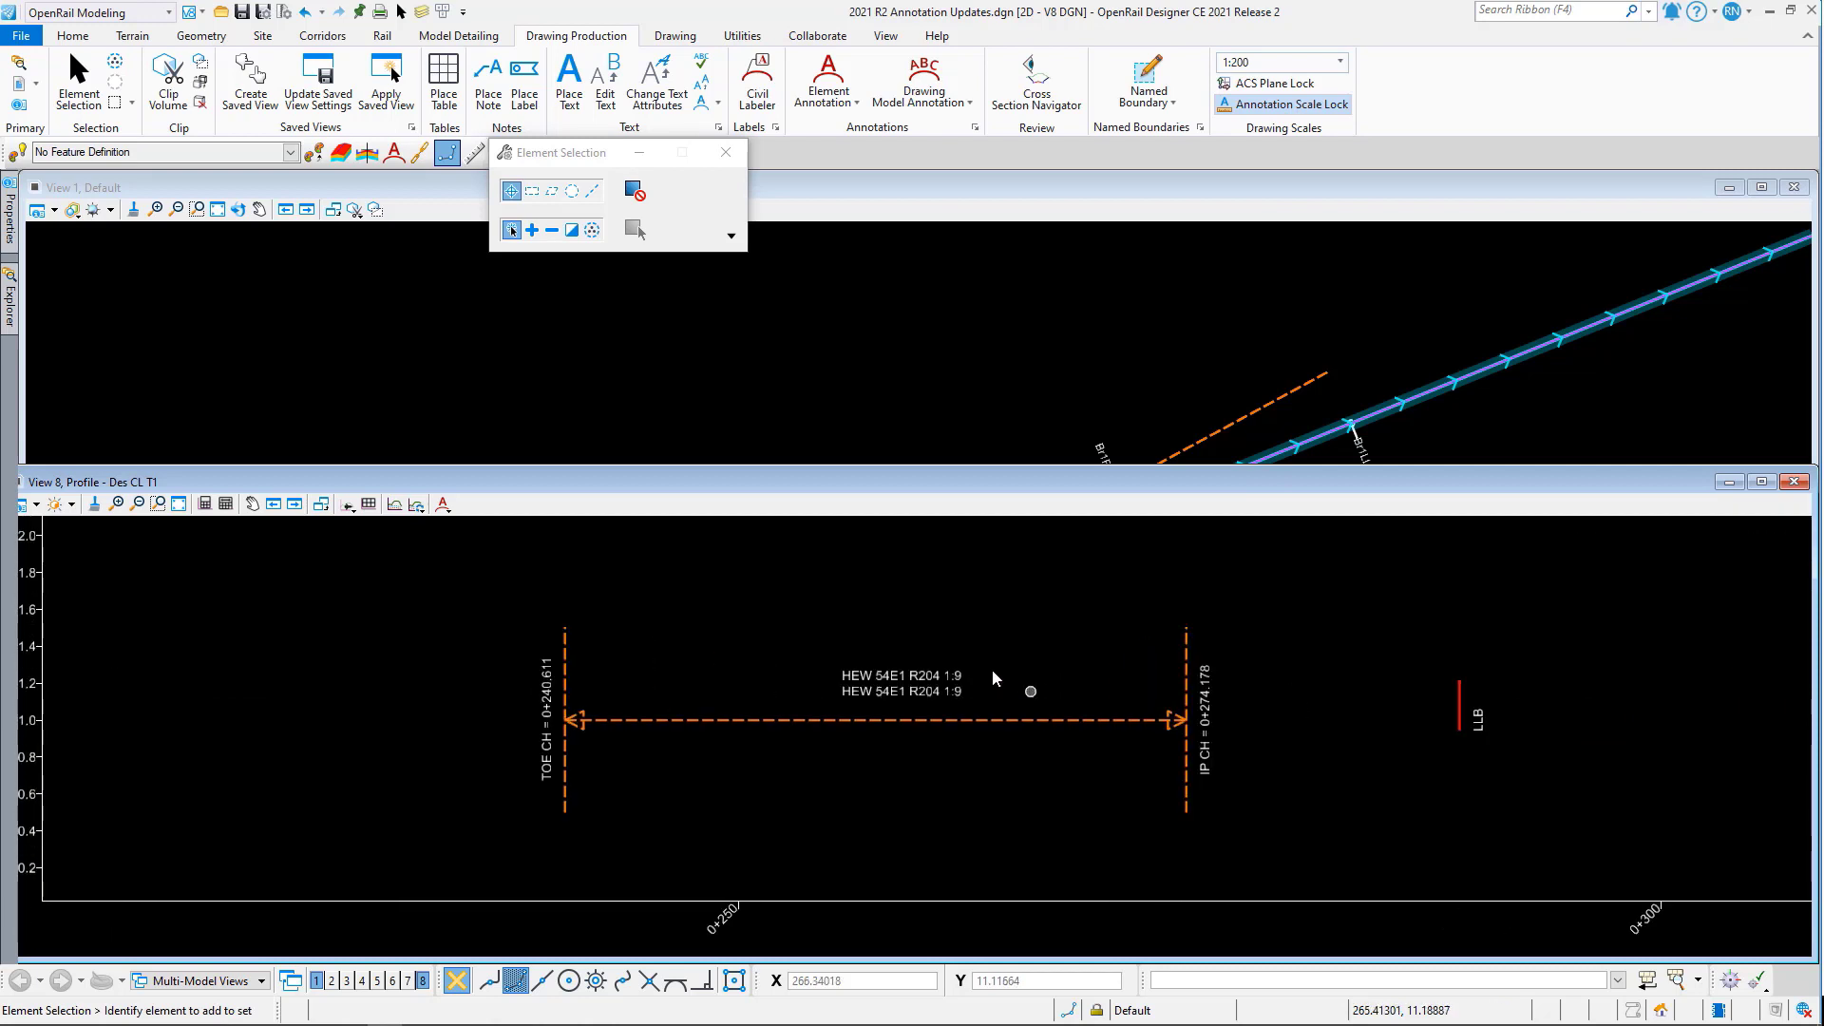
middle_click(1439, 810)
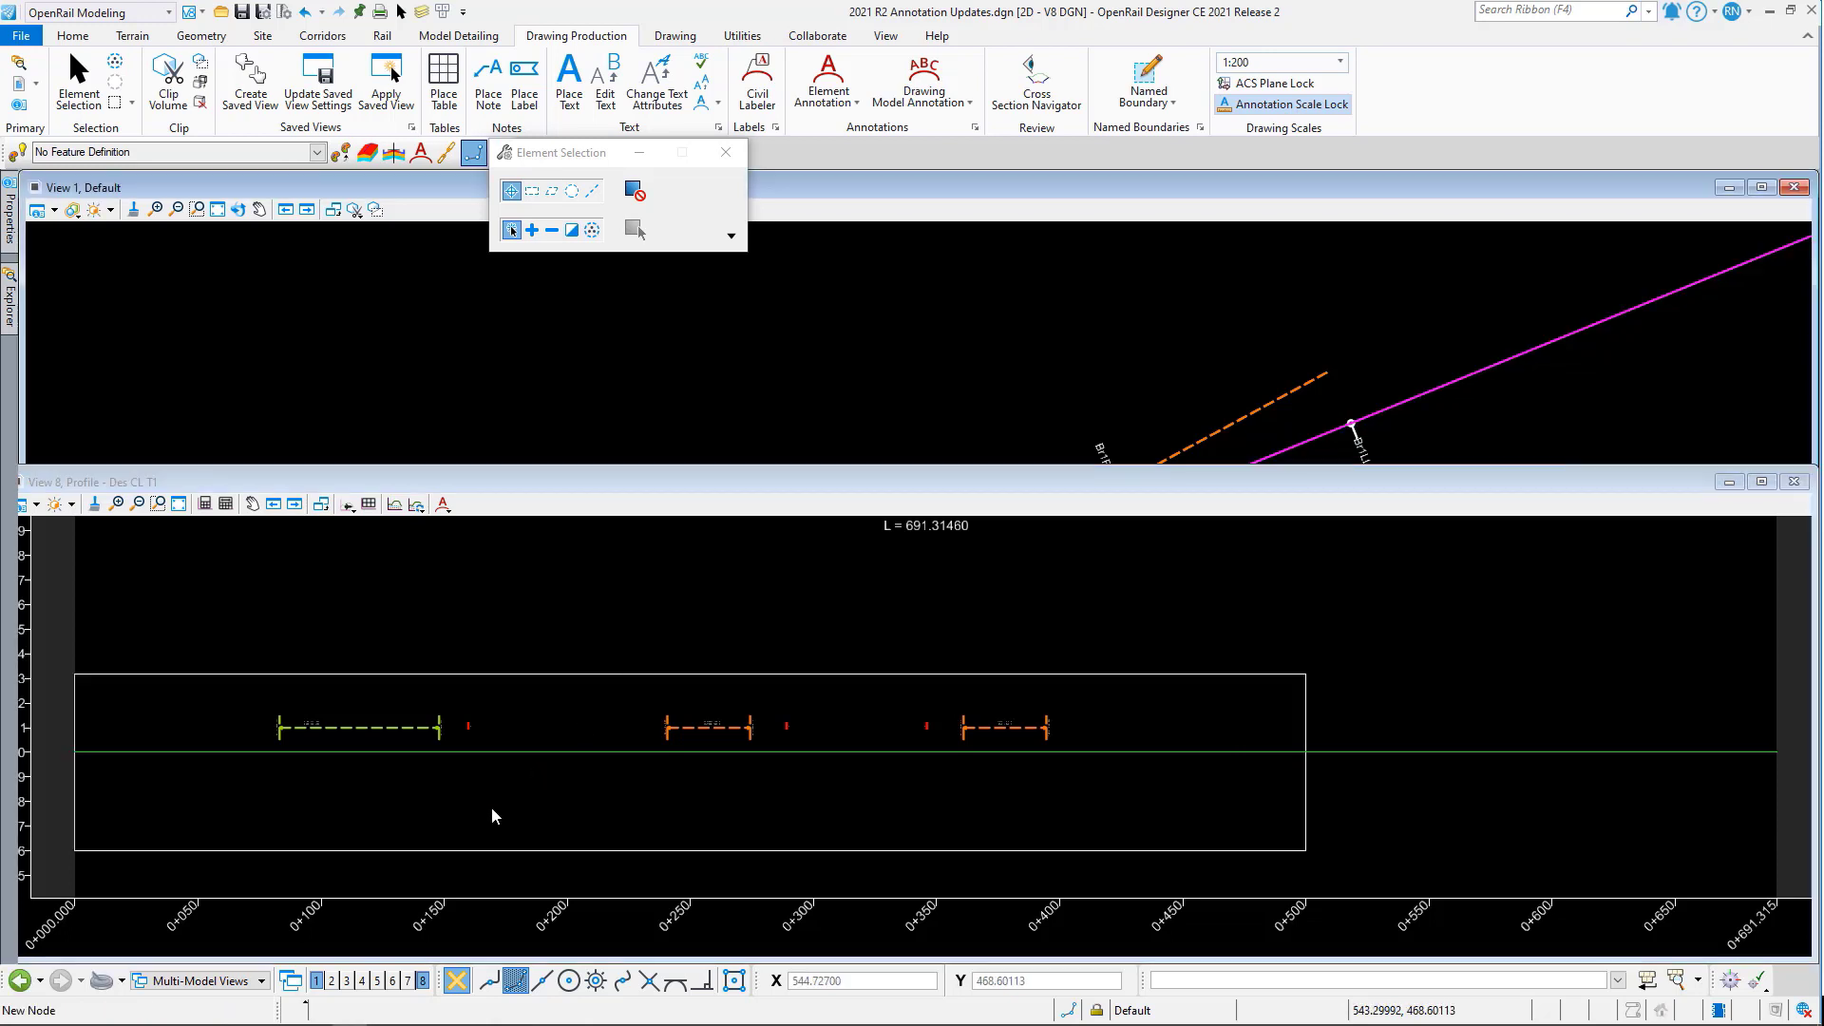
- Switch to the Des CL T1 - Profile 1 Views drawing model
click(262, 982)
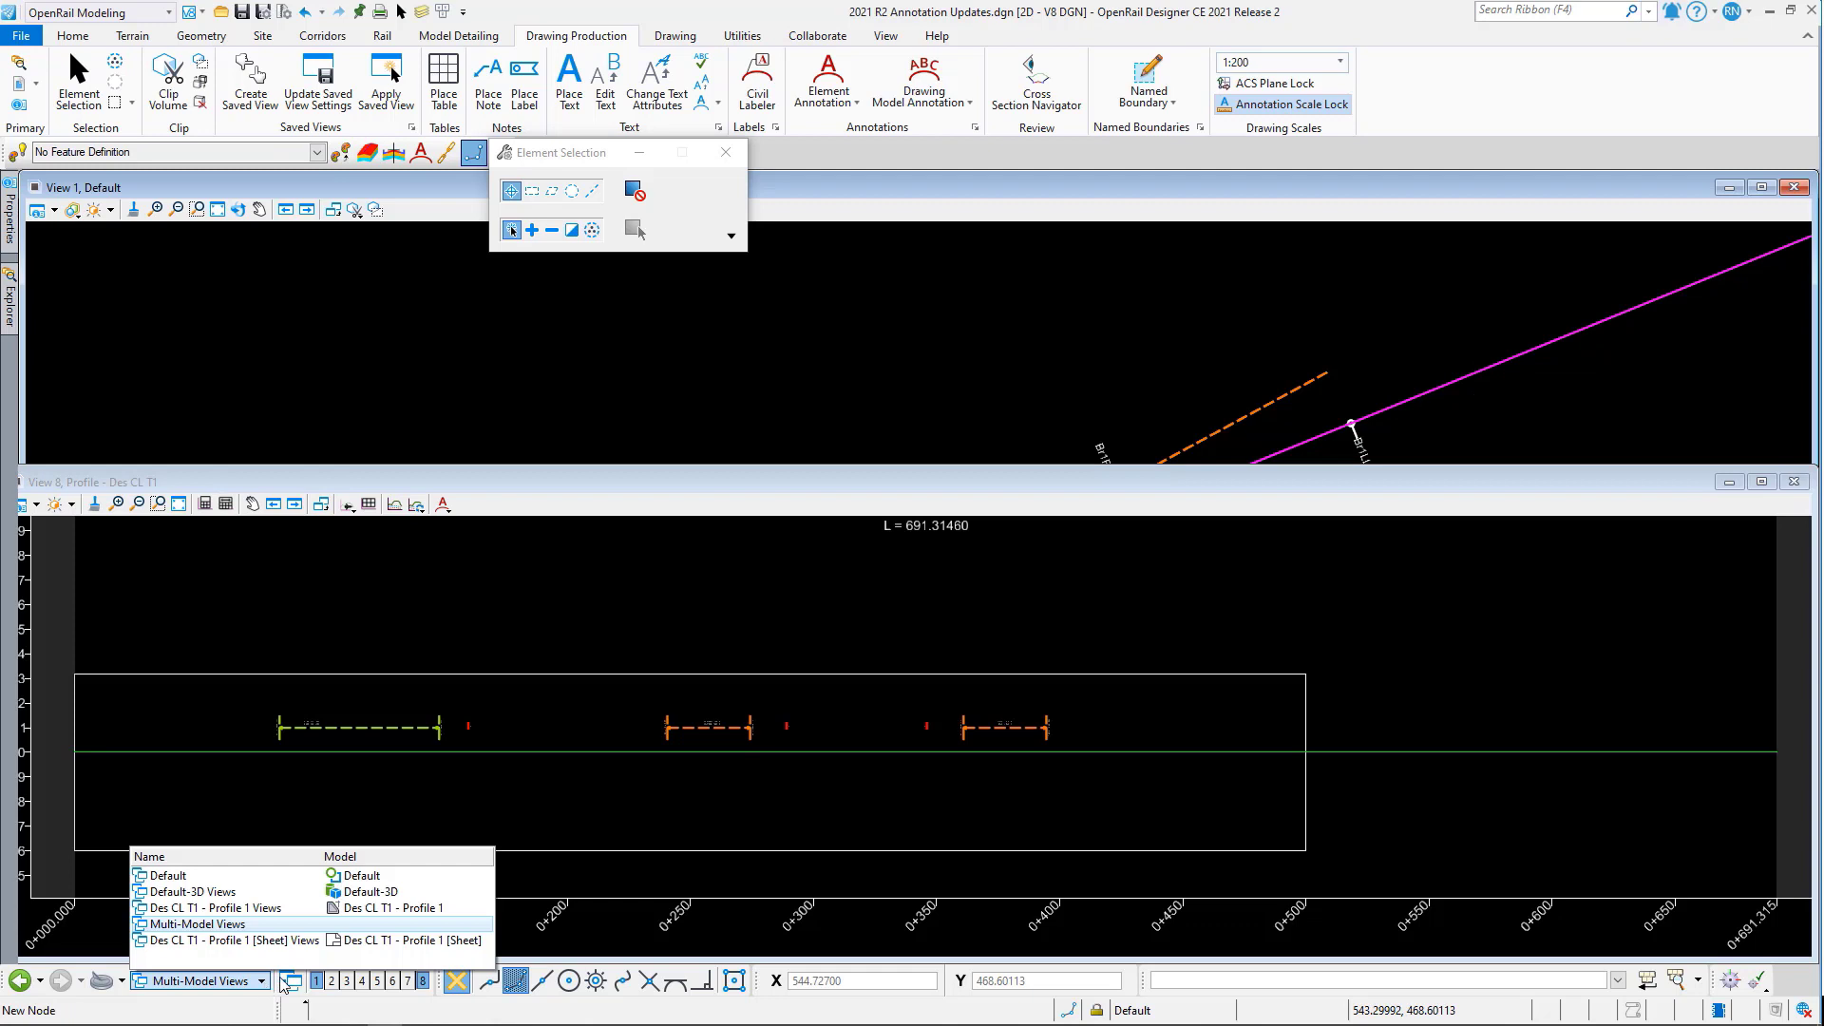
click(262, 910)
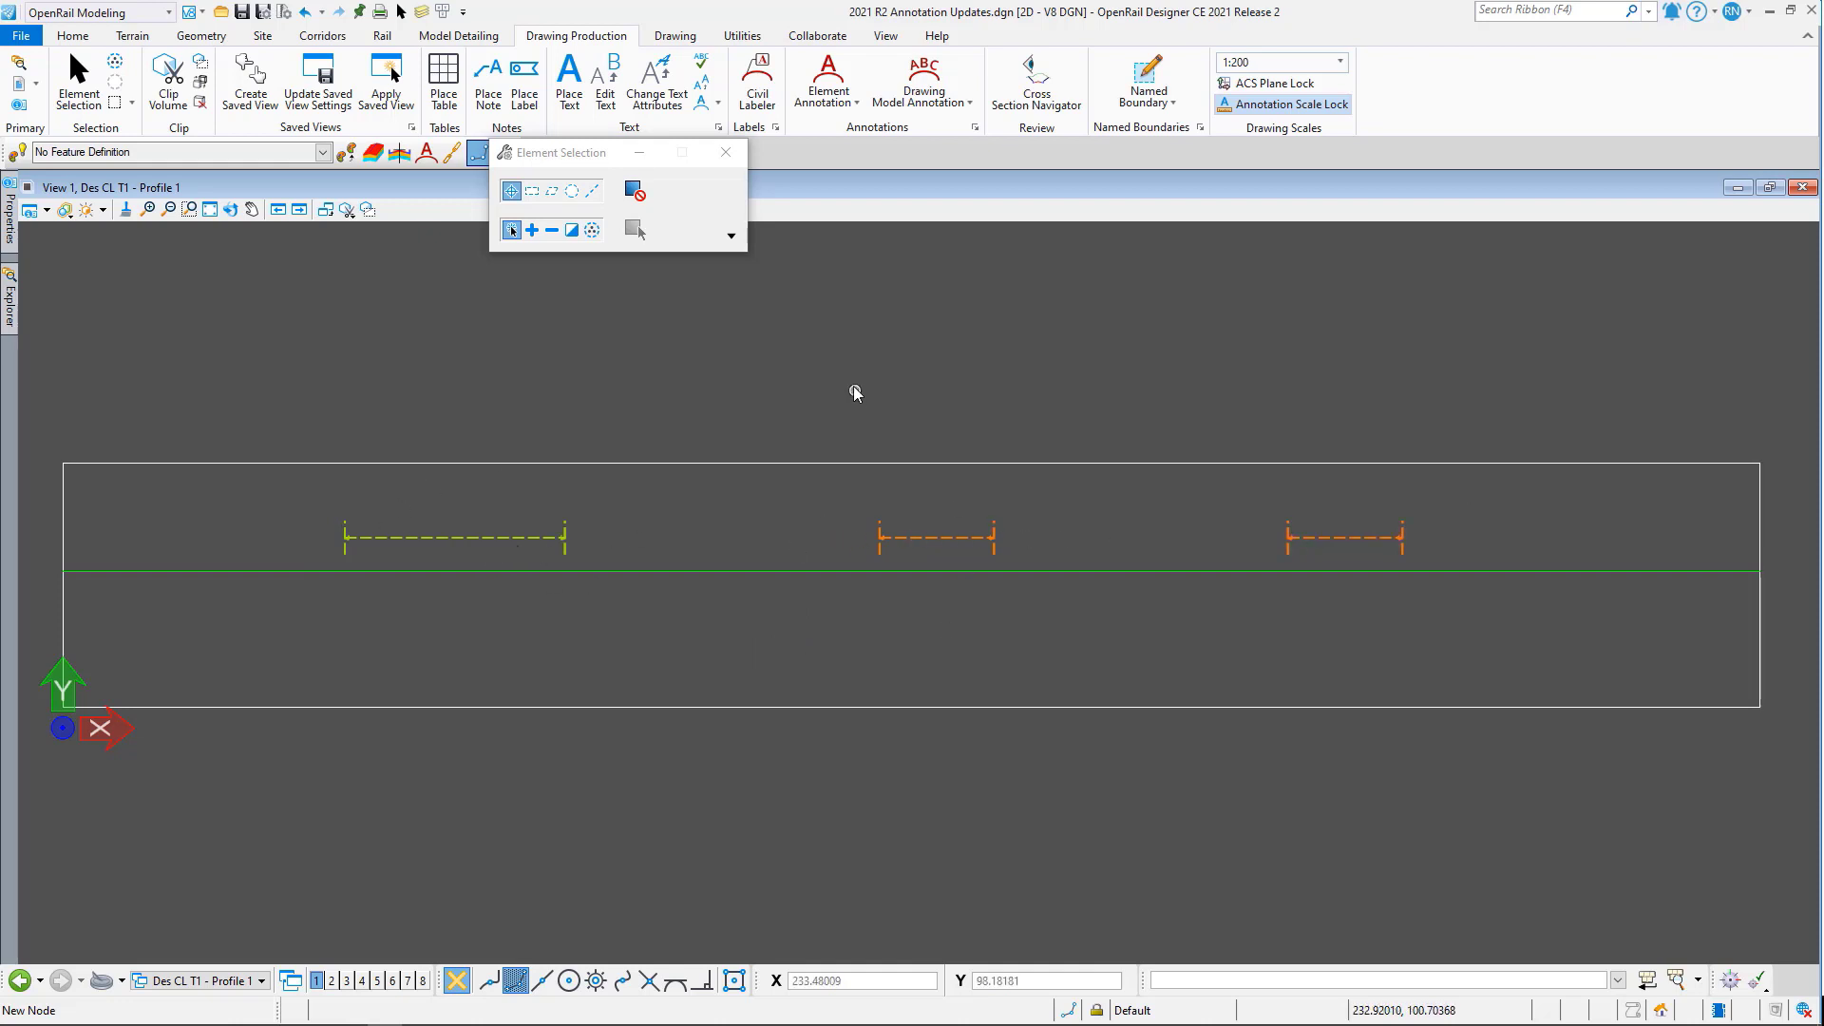
- Annotate the left turnout in the profile drawing with Rail Turnout Profile w LLS Leading 1:200, zooming to check
click(830, 73)
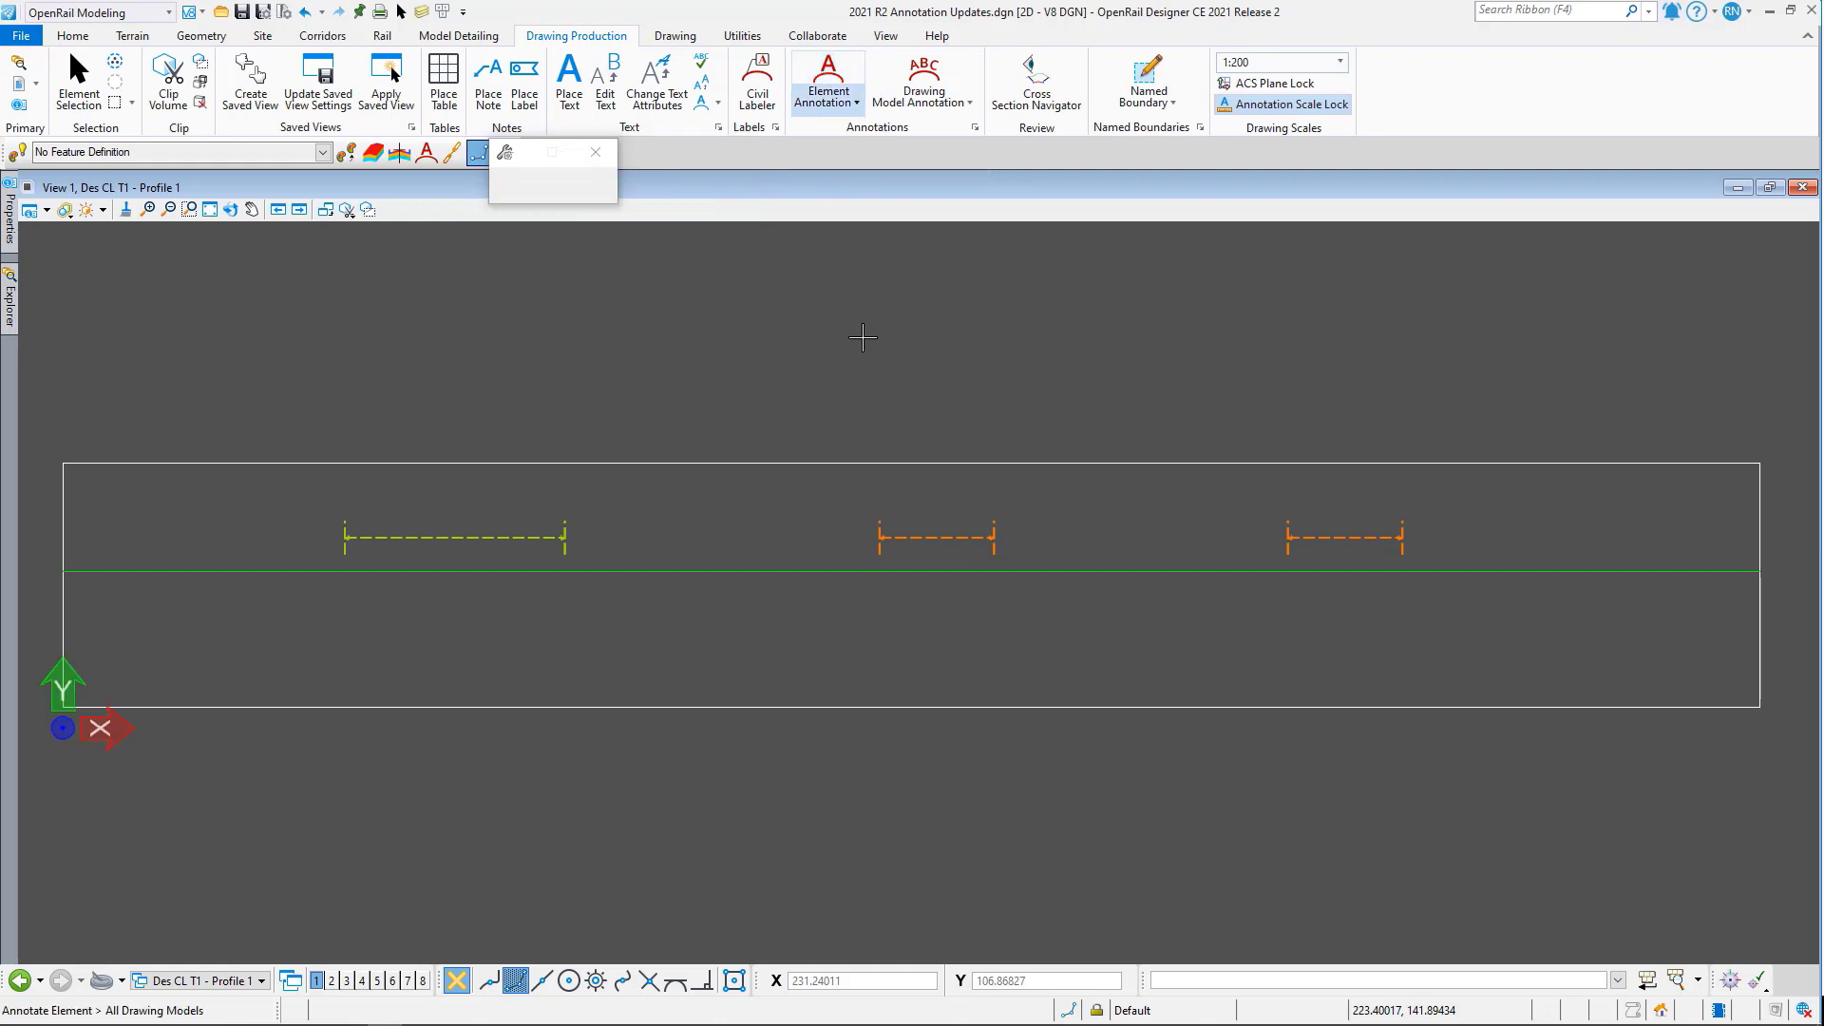
click(912, 306)
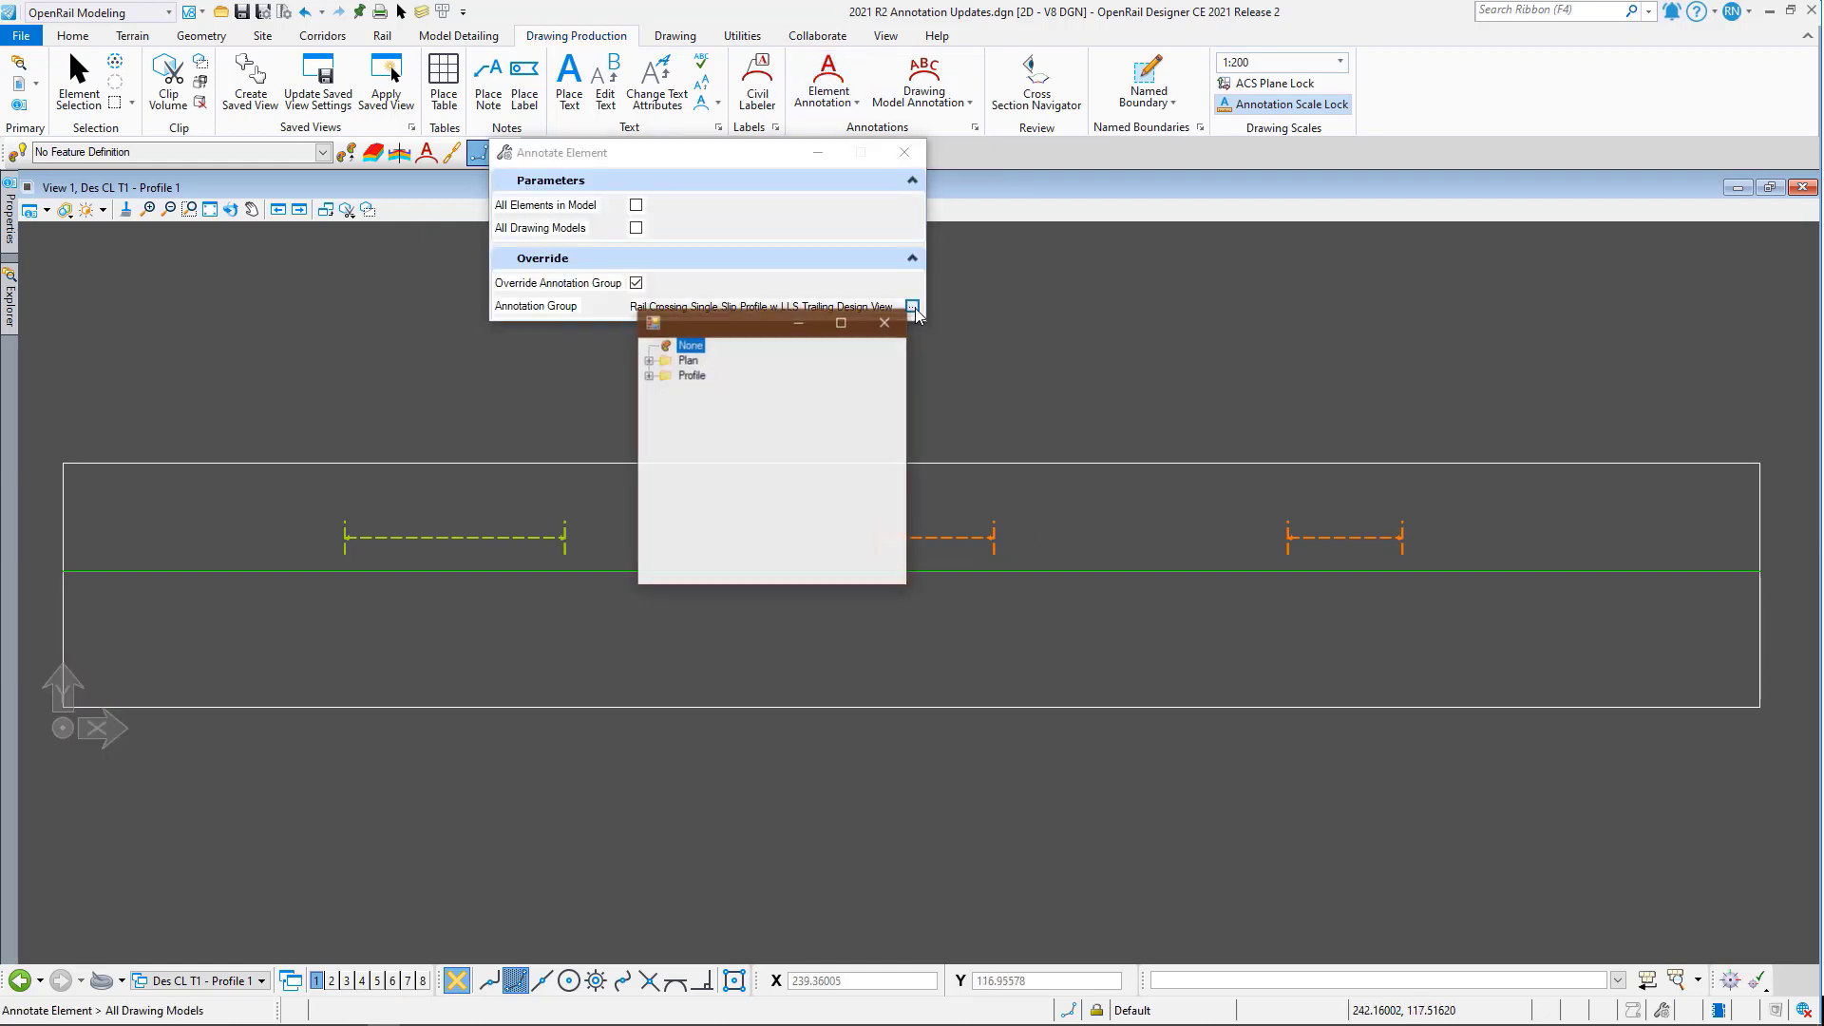
click(648, 375)
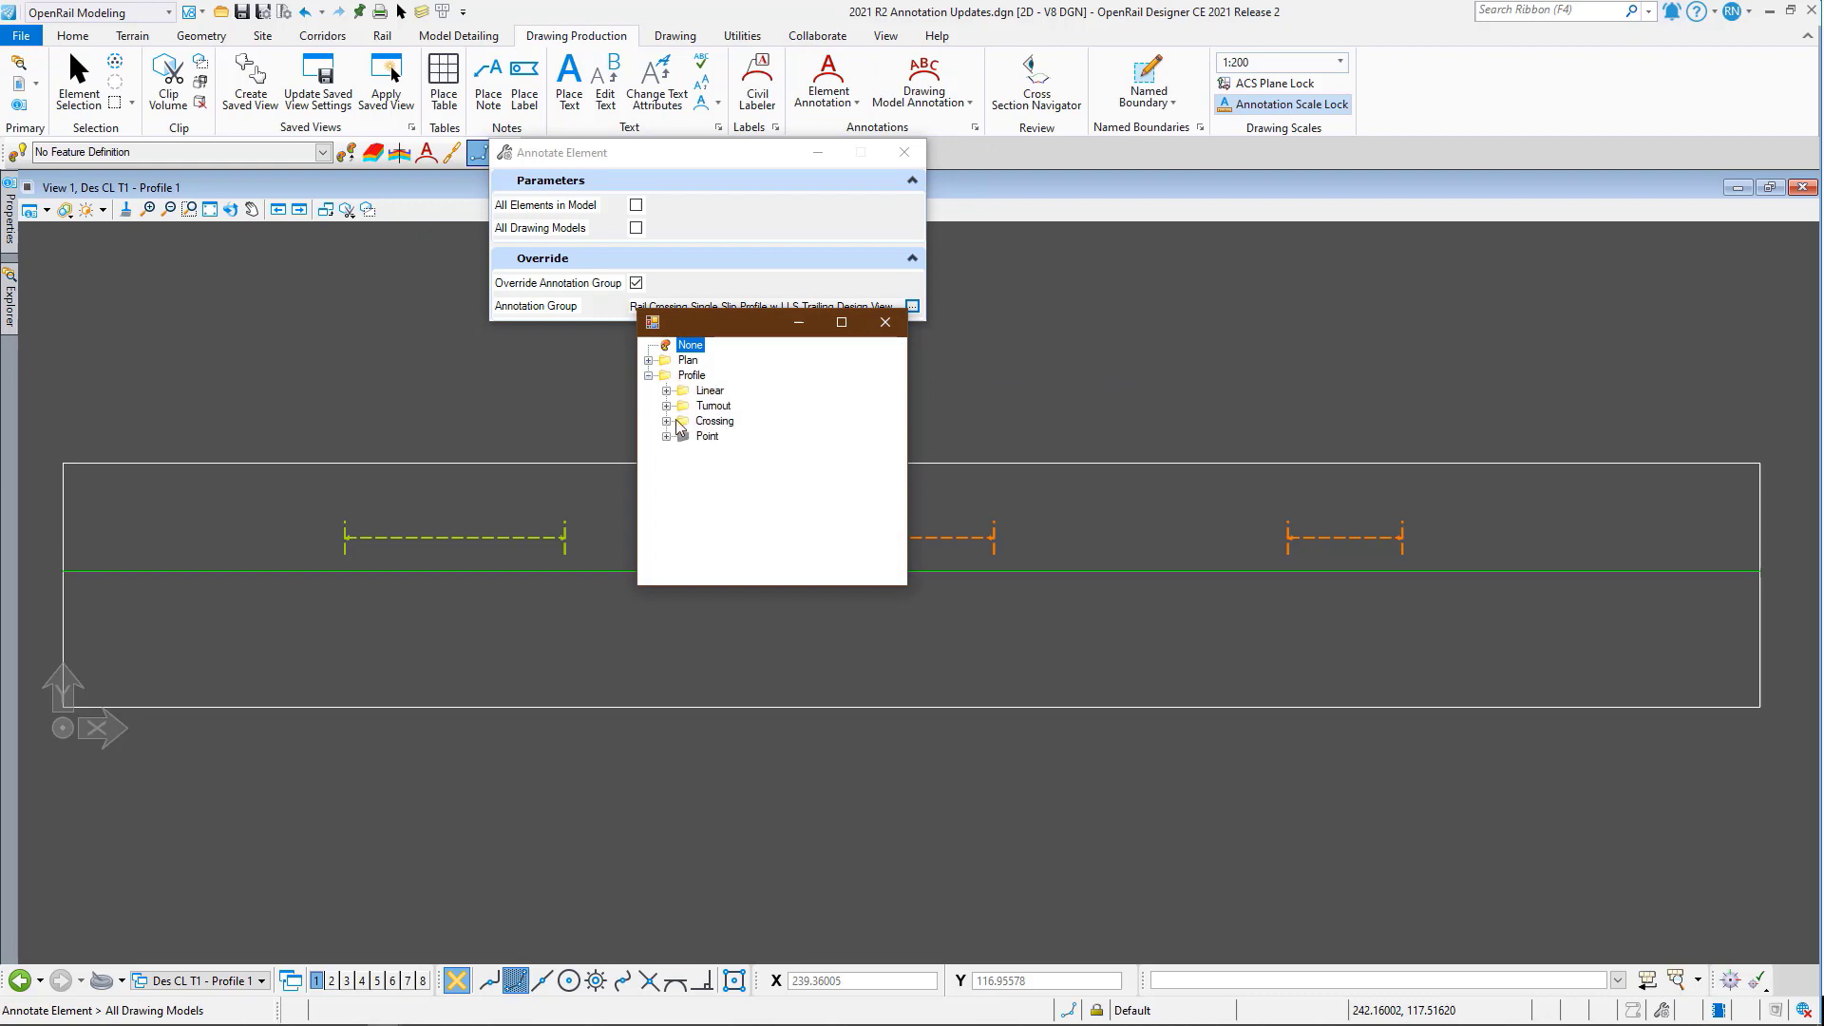
click(667, 405)
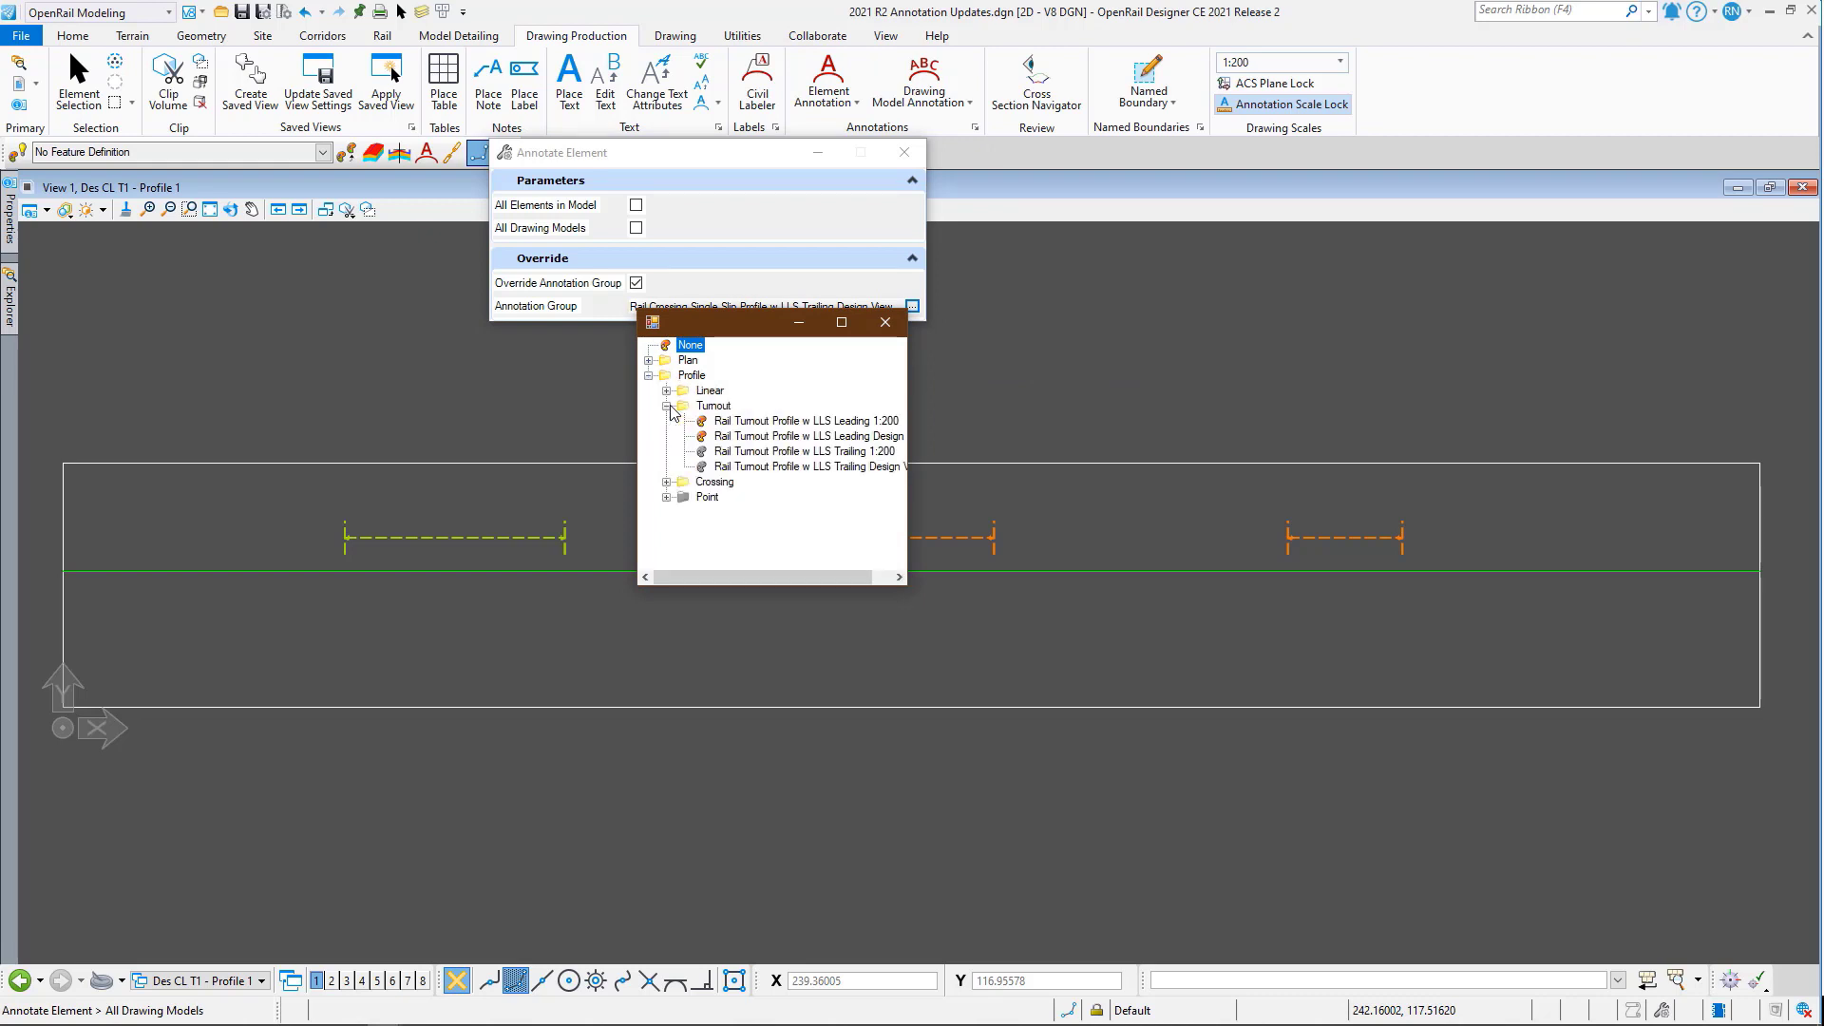
double_click(893, 421)
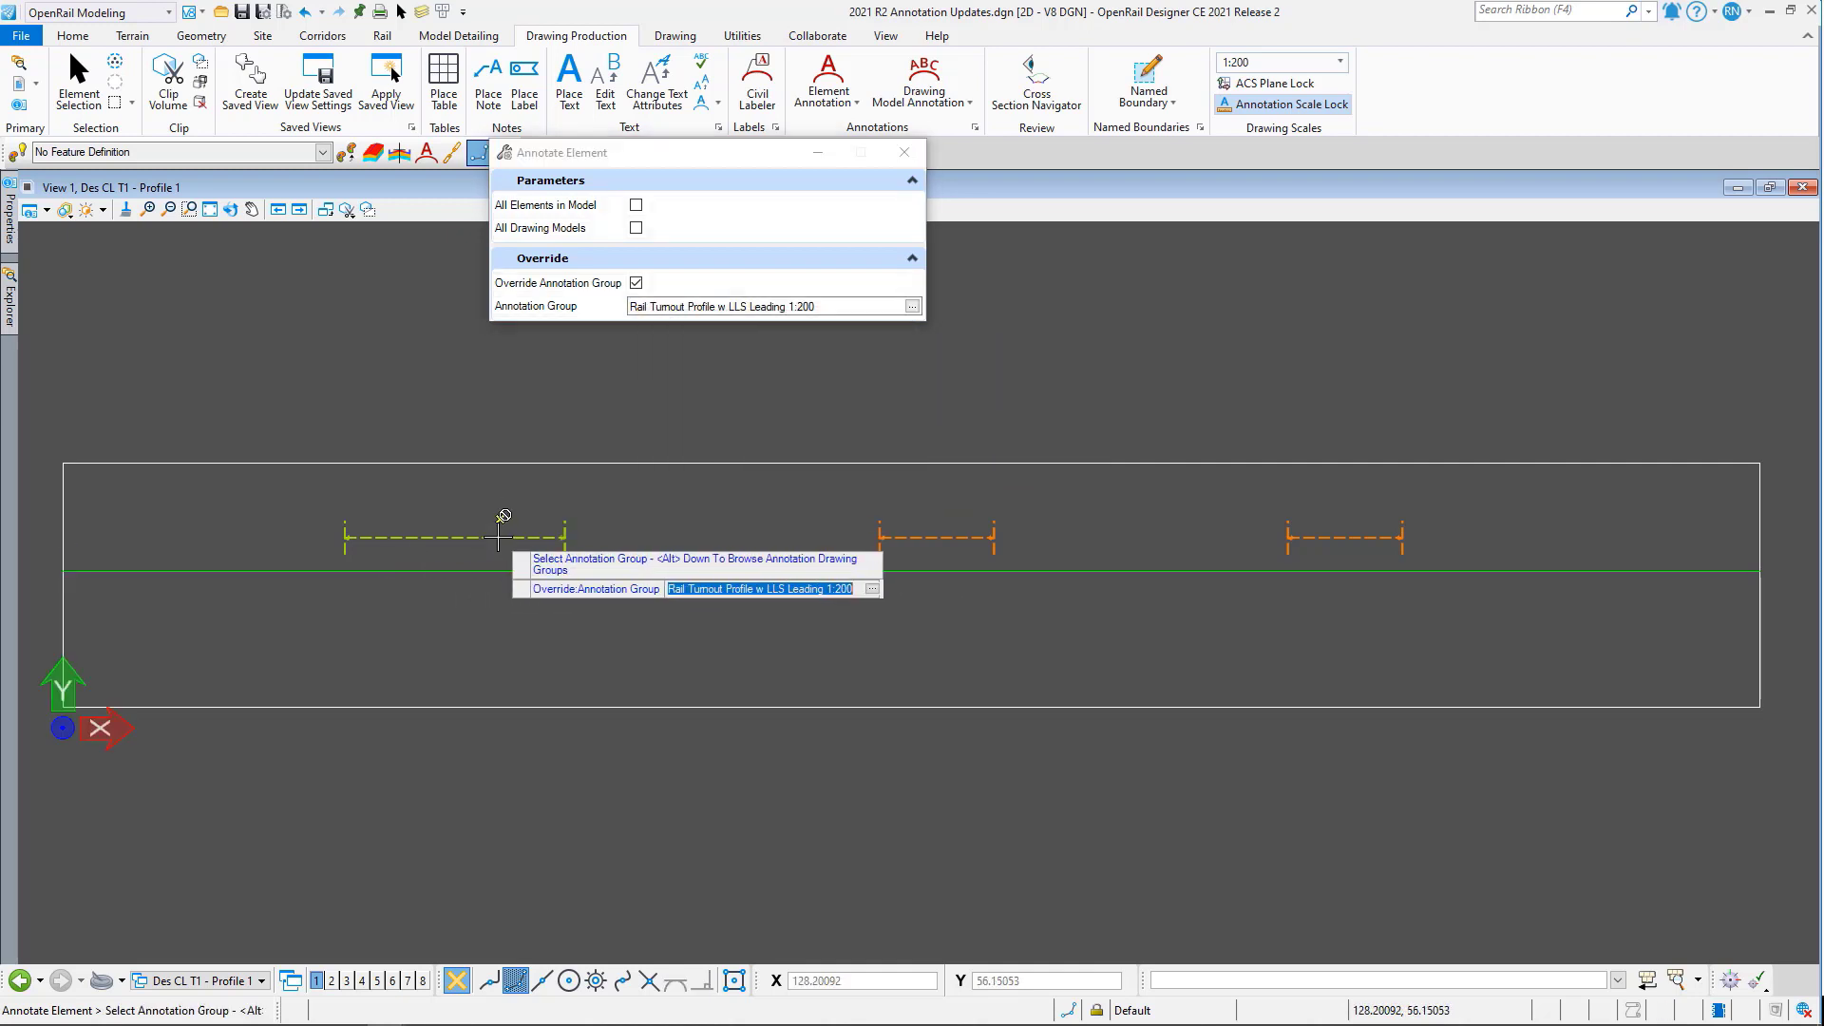
click(557, 497)
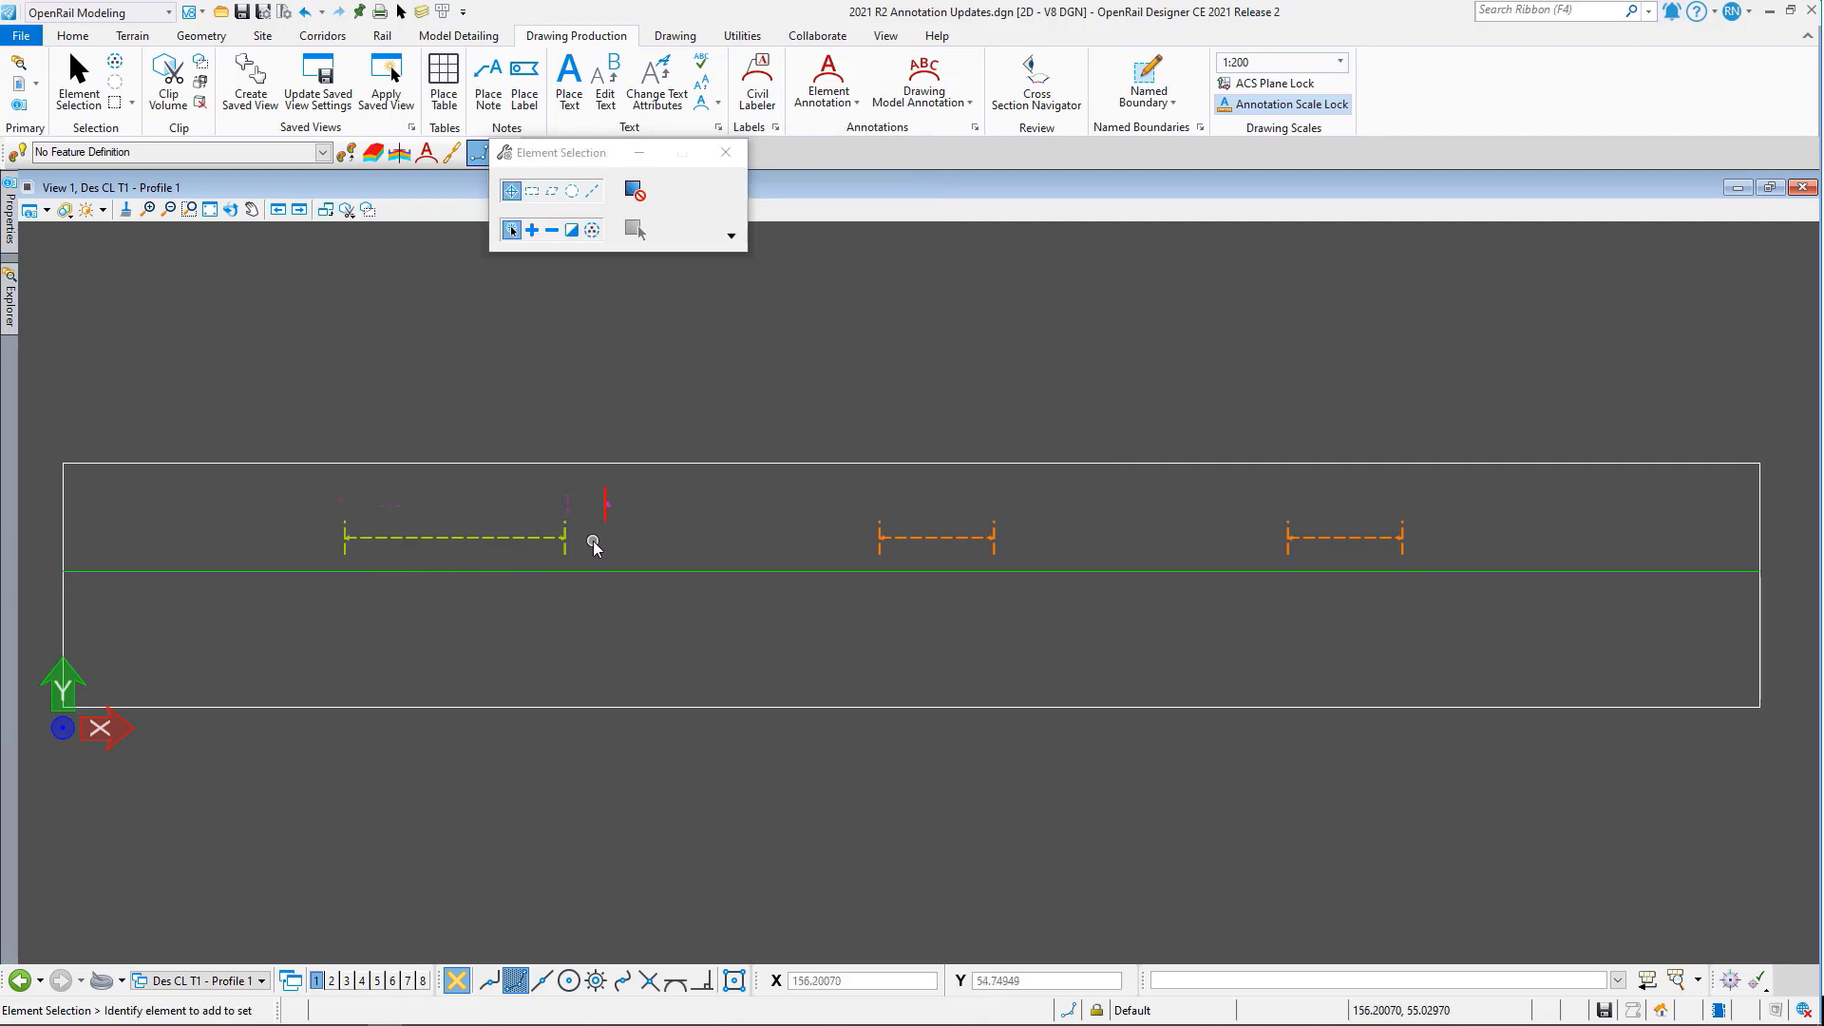
scroll(500, 508, up, 4)
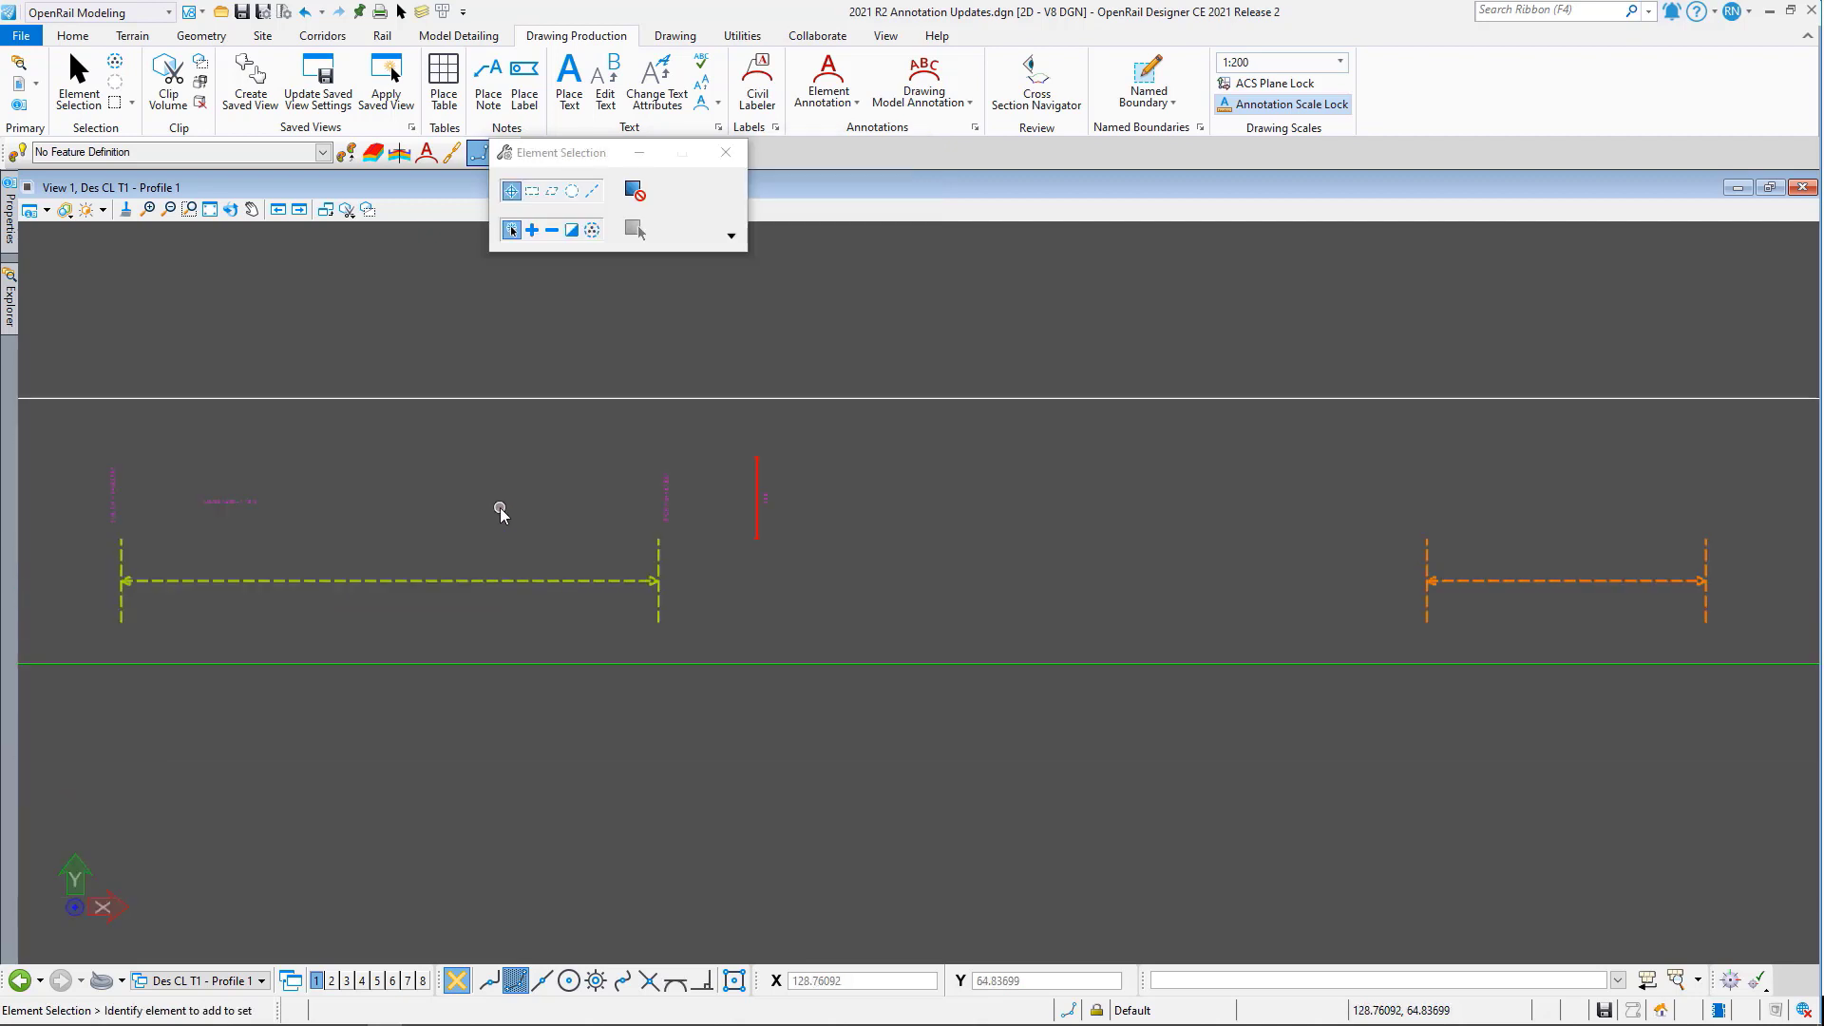
scroll(499, 507, up, 4)
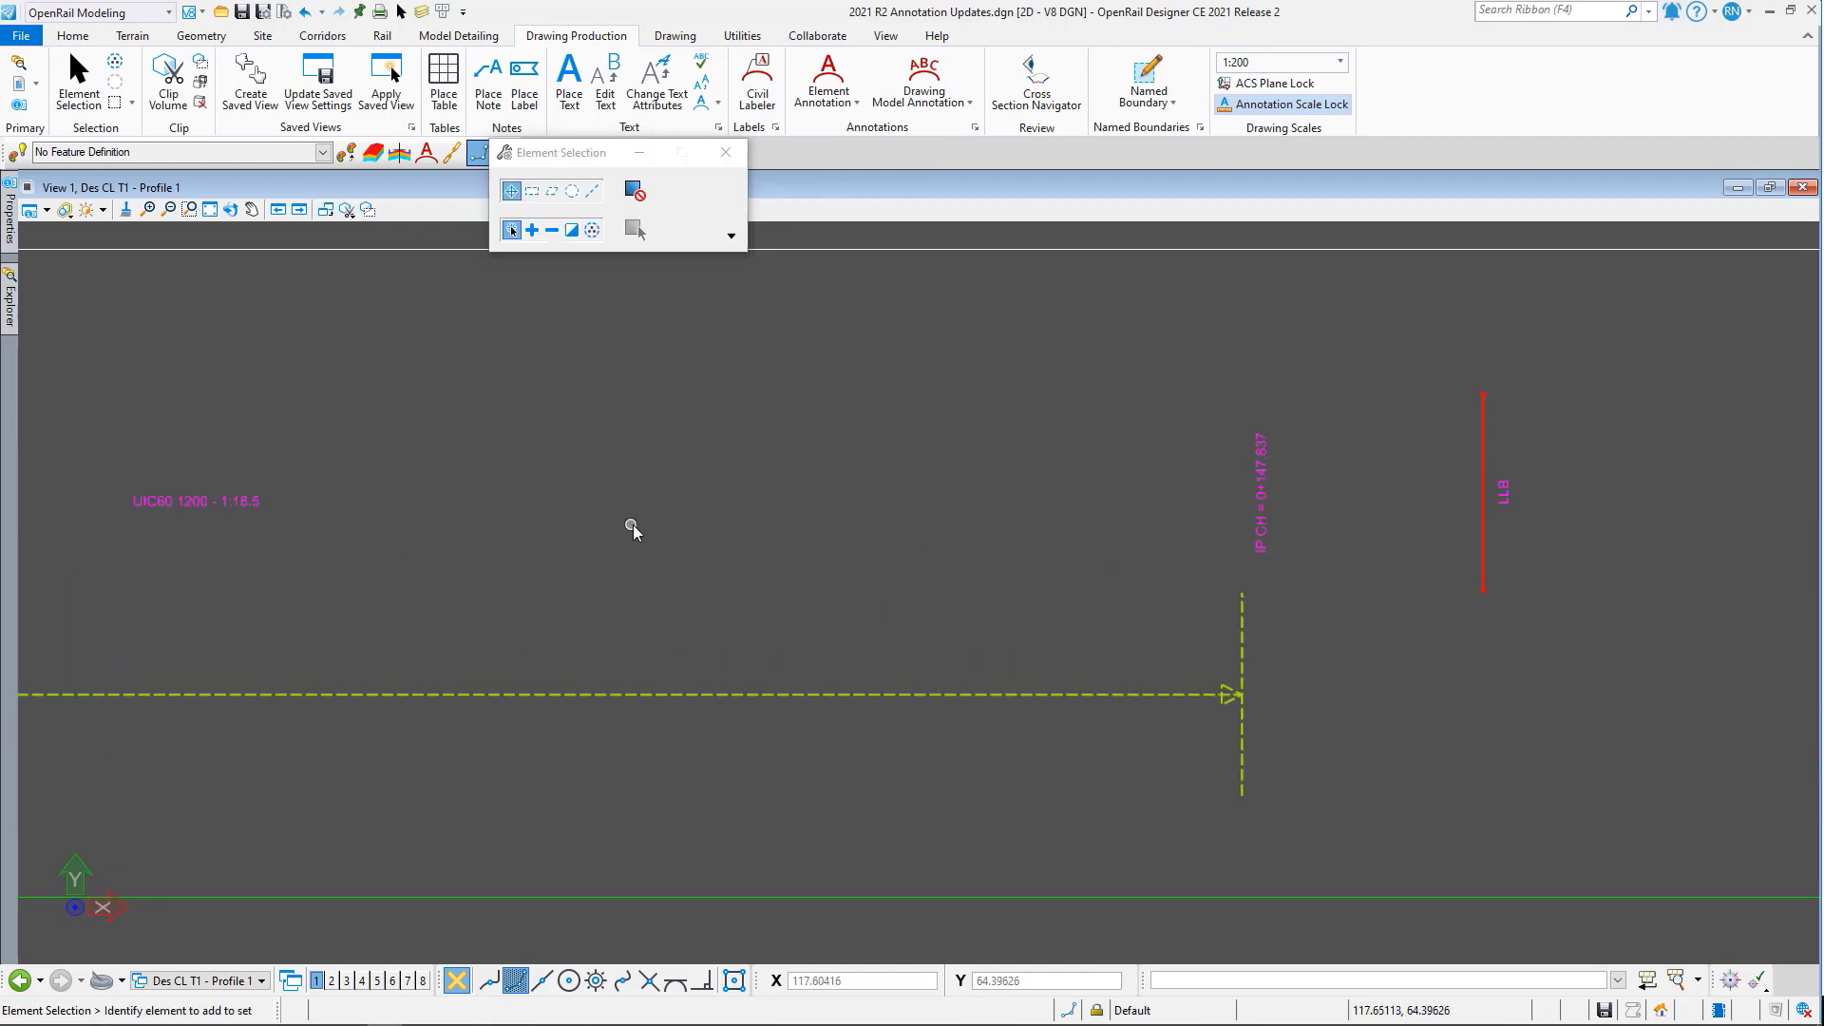
scroll(652, 514, down, 1)
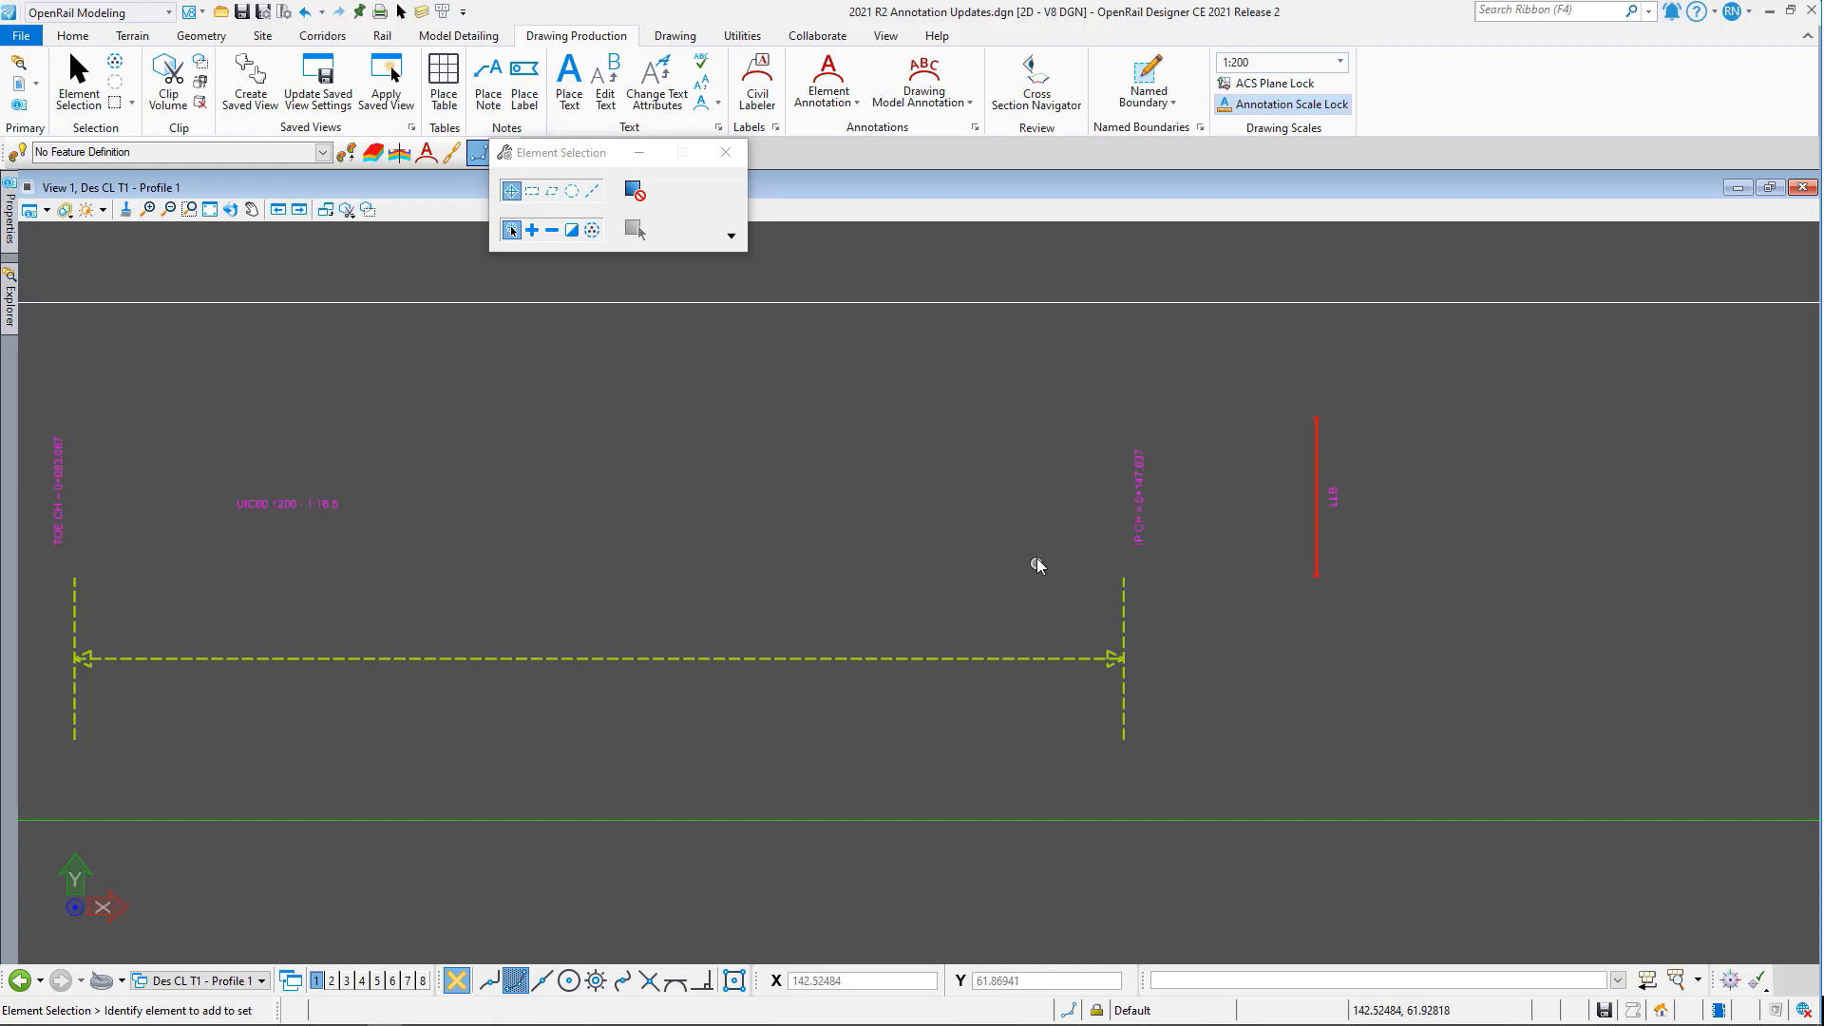
scroll(1034, 561, down, 6)
- Annotate the middle drawing element with Rail Crossing Single Slip Profile w LLS Leading 1:200
mouse_move(1030, 570)
middle_down()
mouse_move(1104, 582)
mouse_move(414, 586)
middle_up()
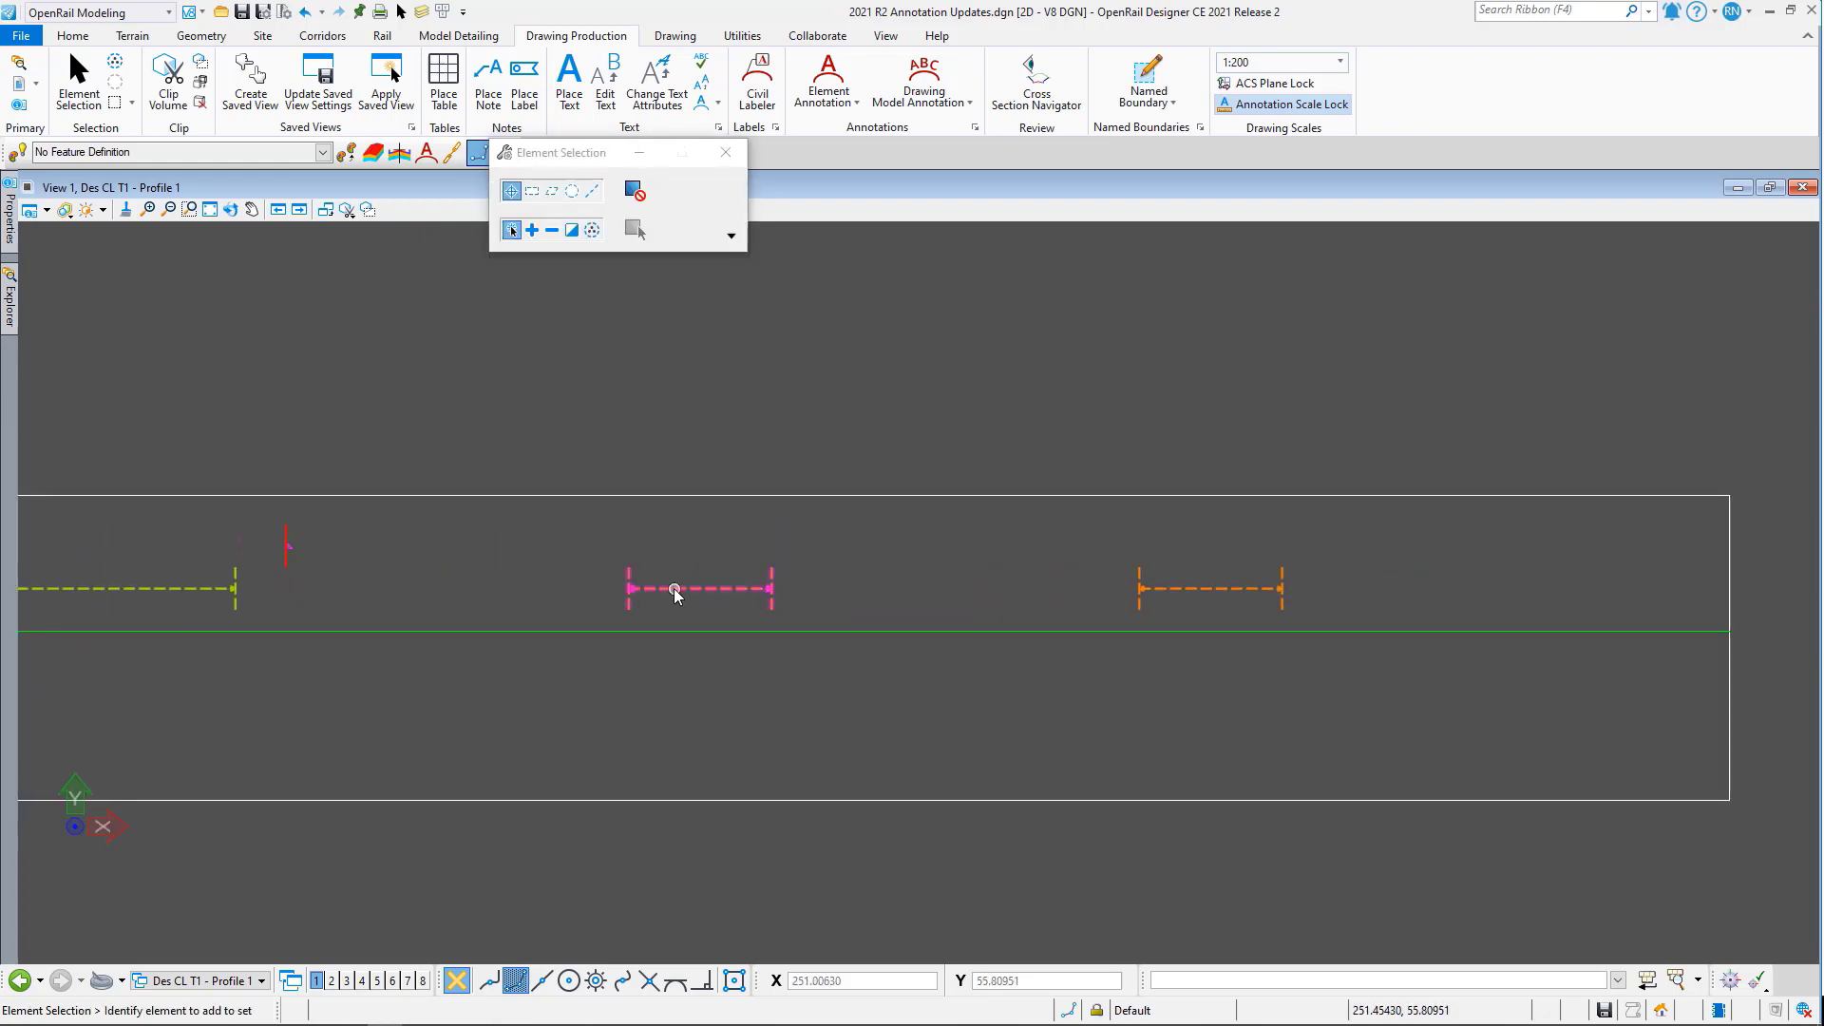
scroll(715, 590, up, 3)
click(829, 70)
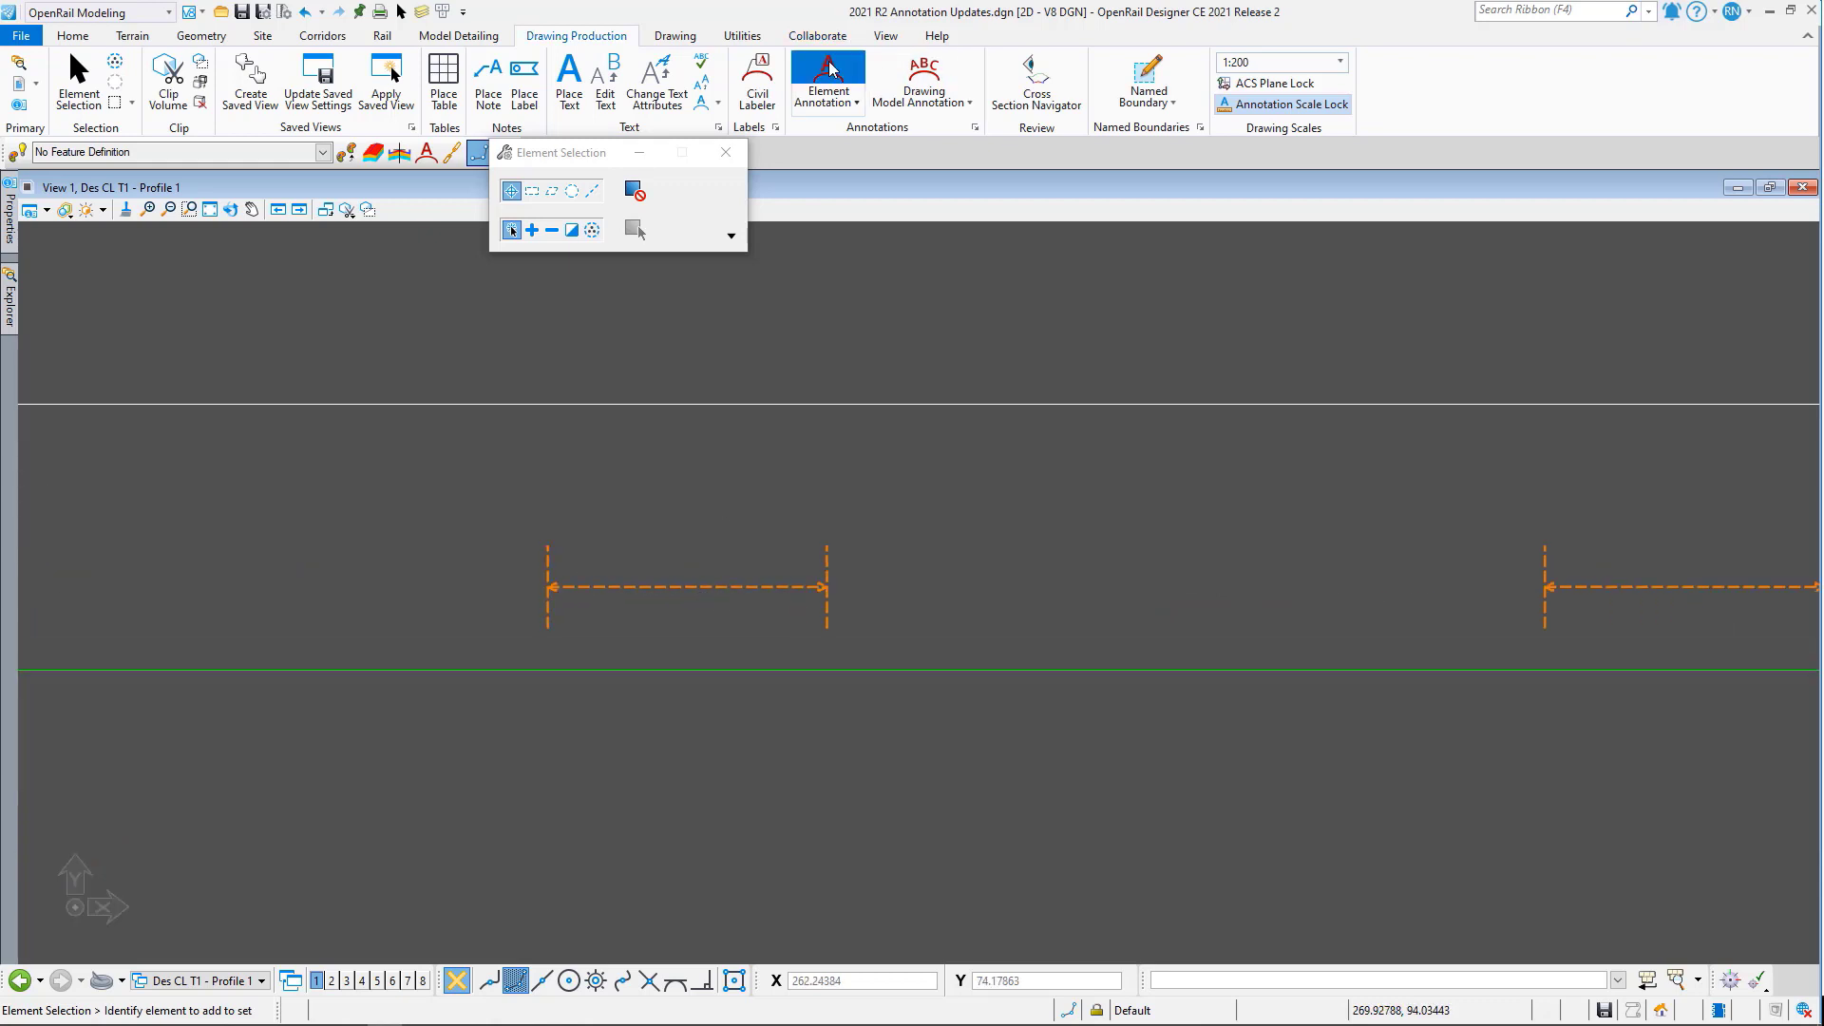
click(823, 306)
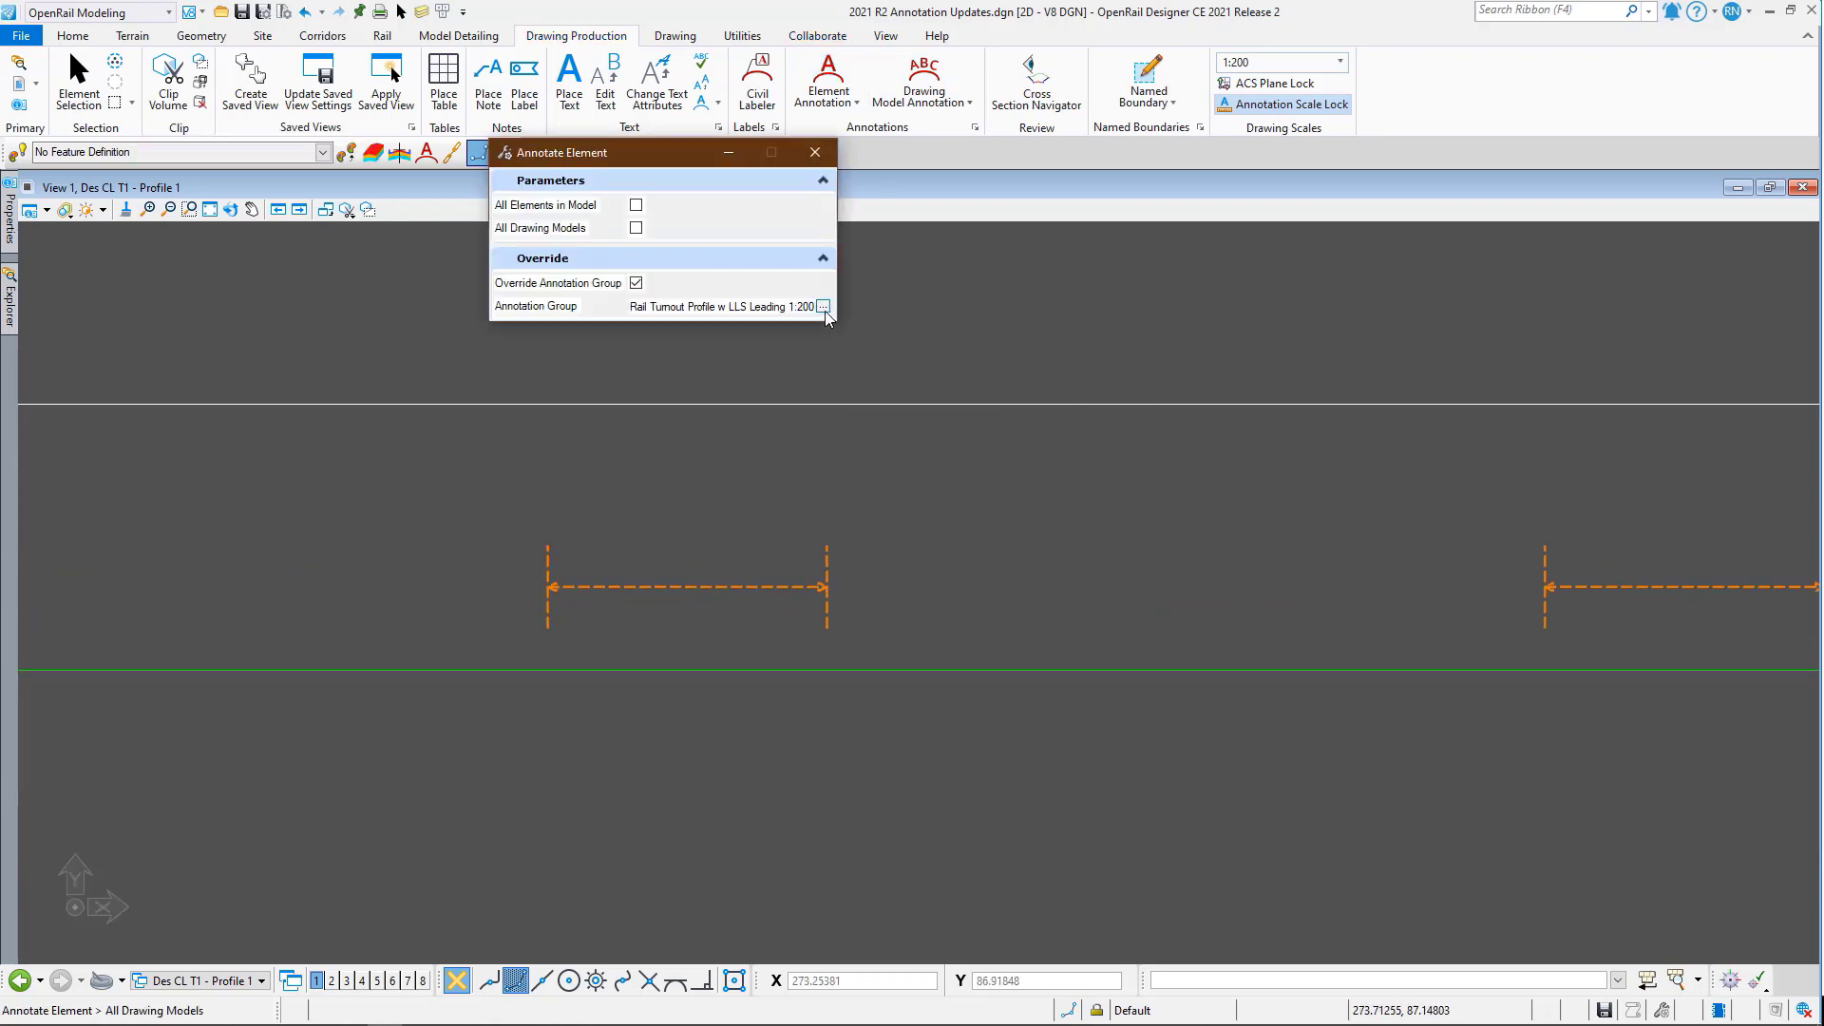
click(558, 378)
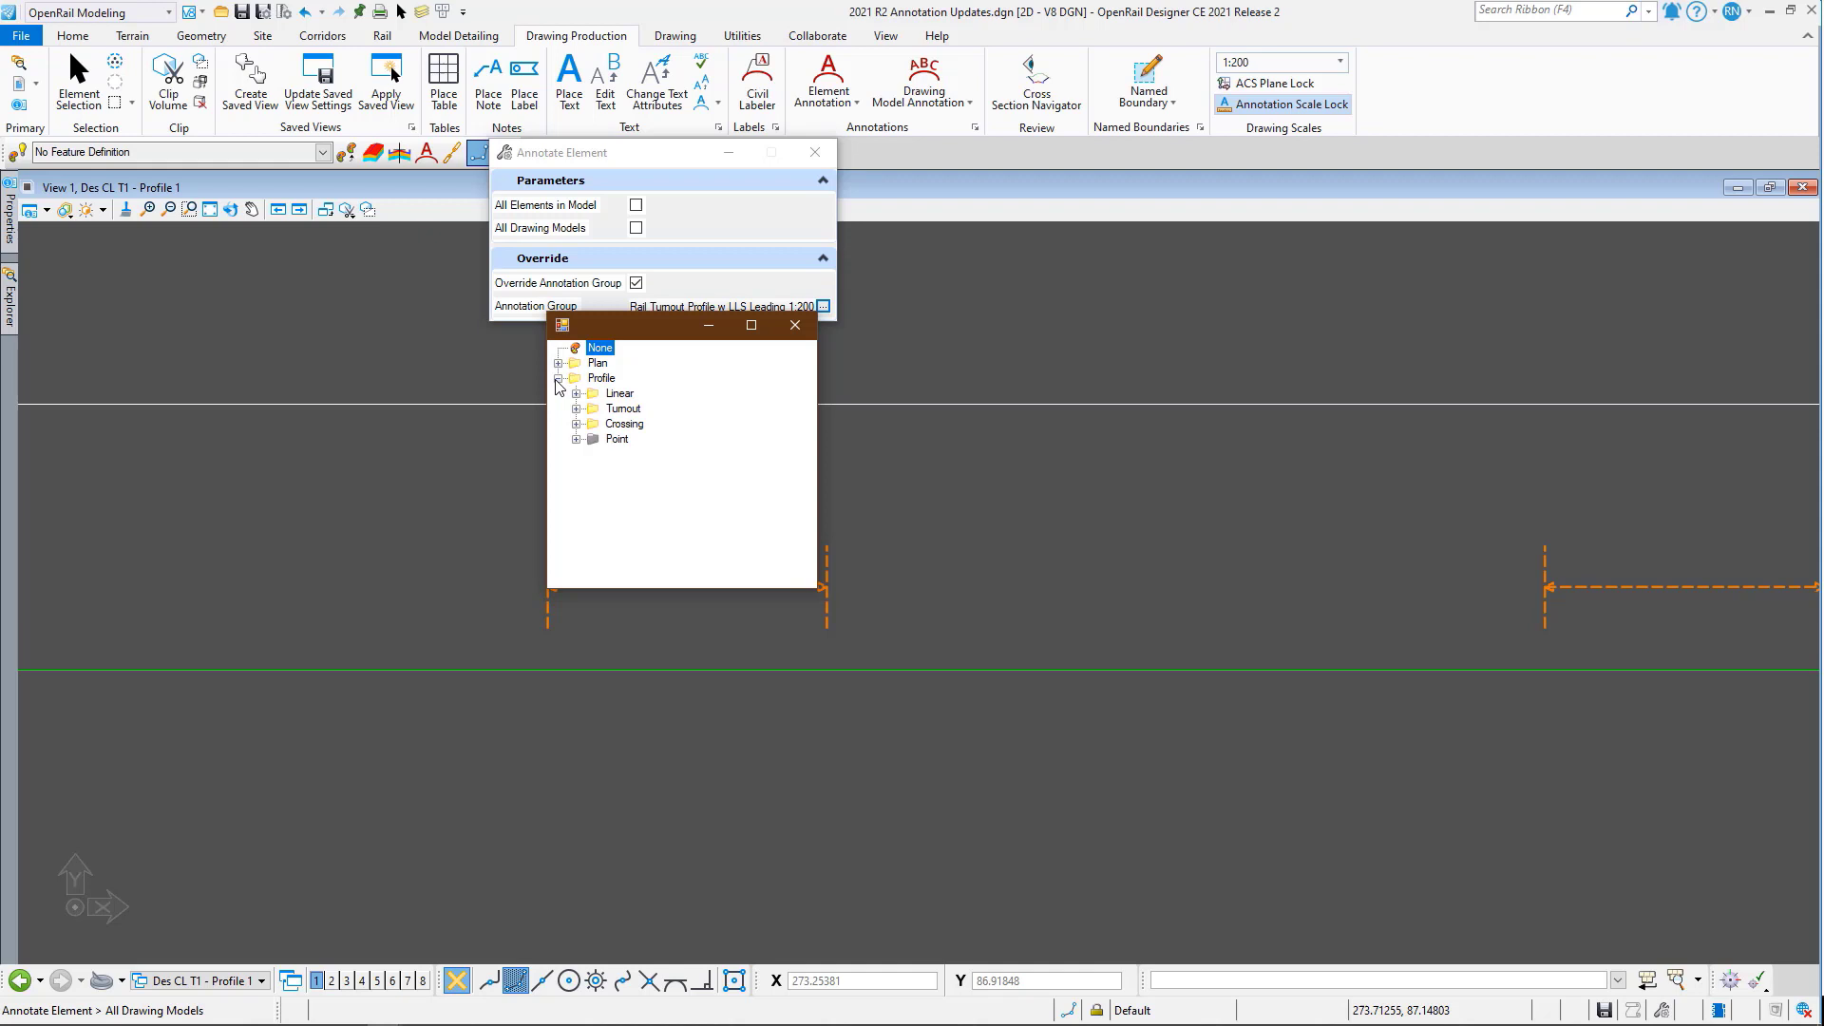
click(576, 424)
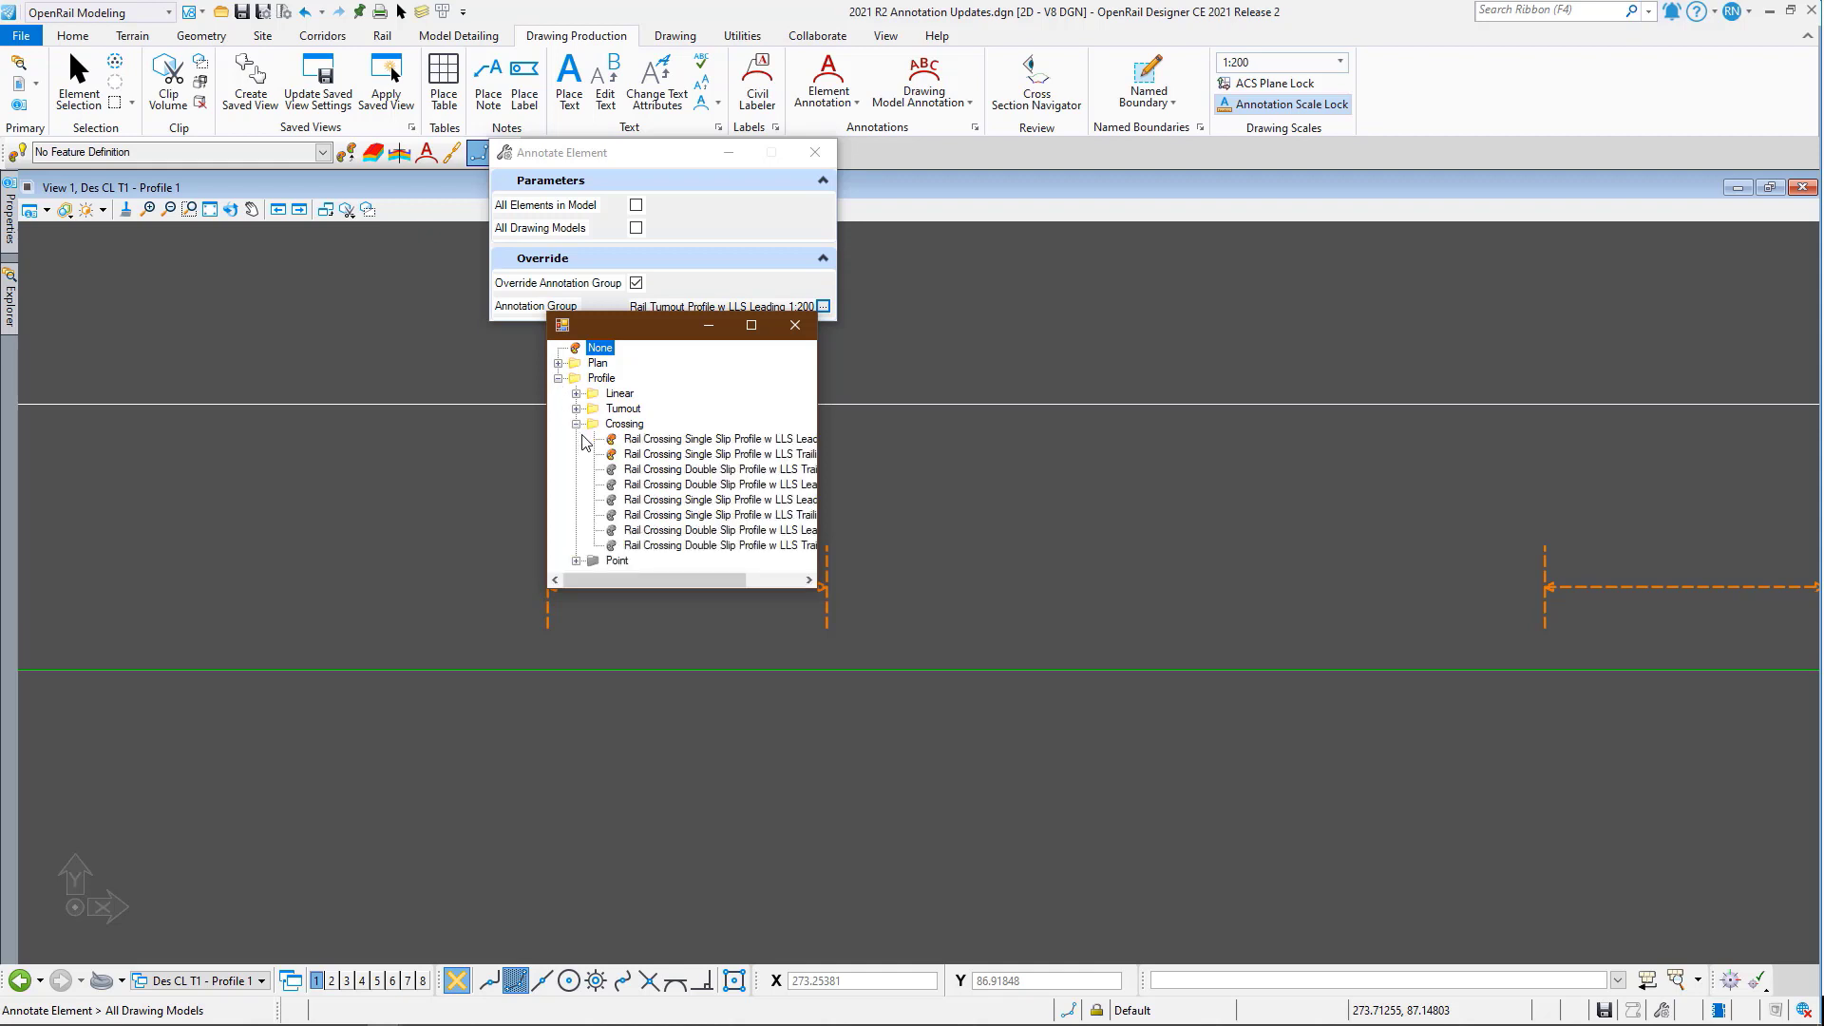
drag(682, 584, 743, 584)
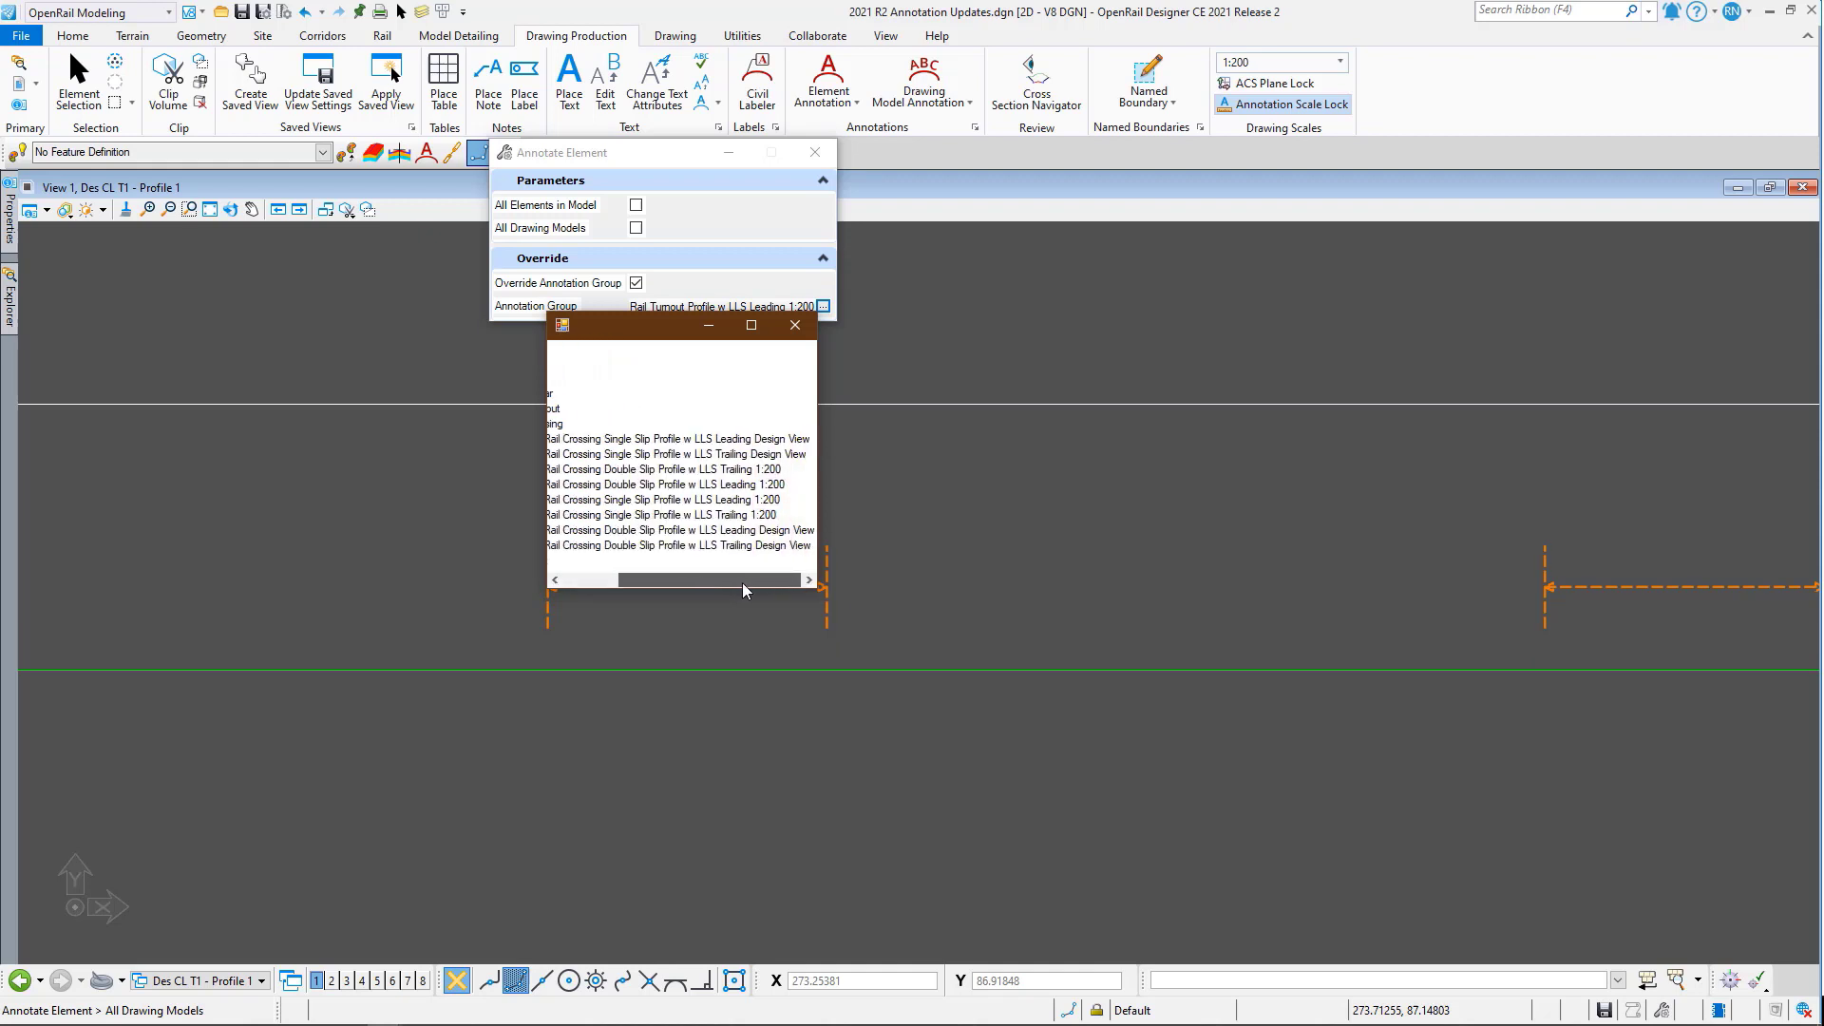
double_click(713, 500)
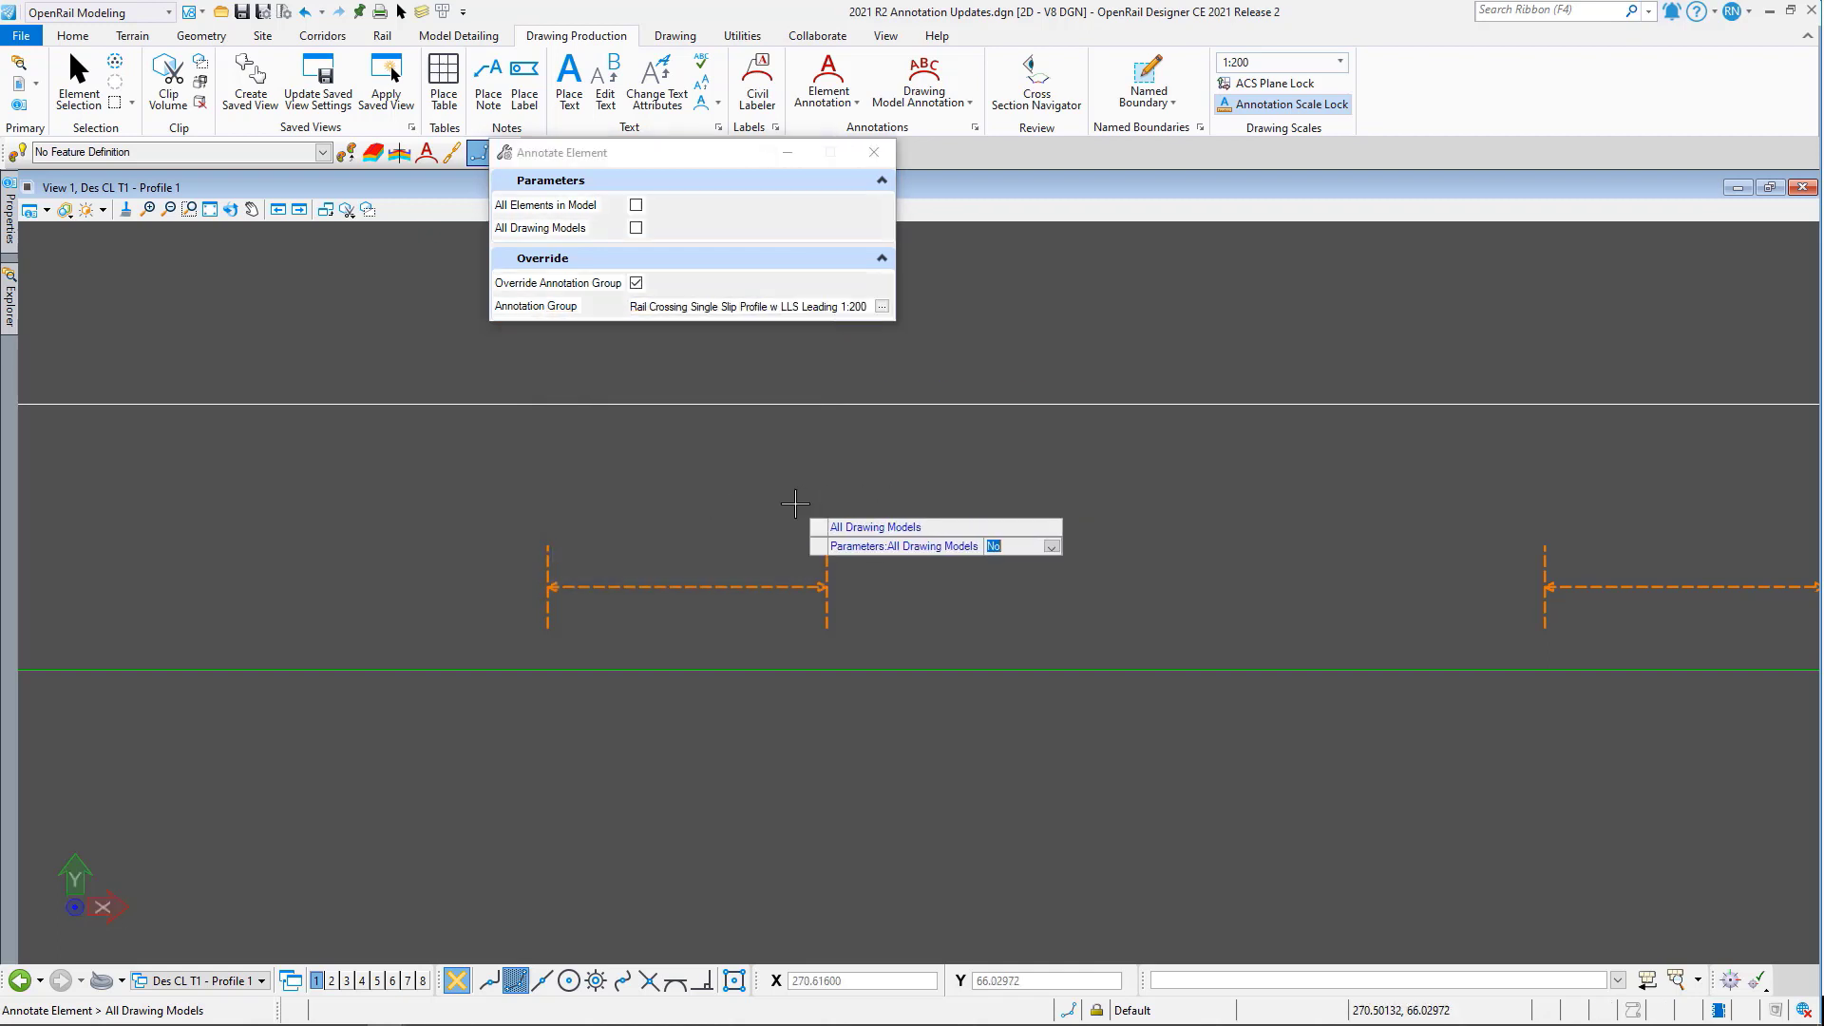
click(753, 568)
click(743, 583)
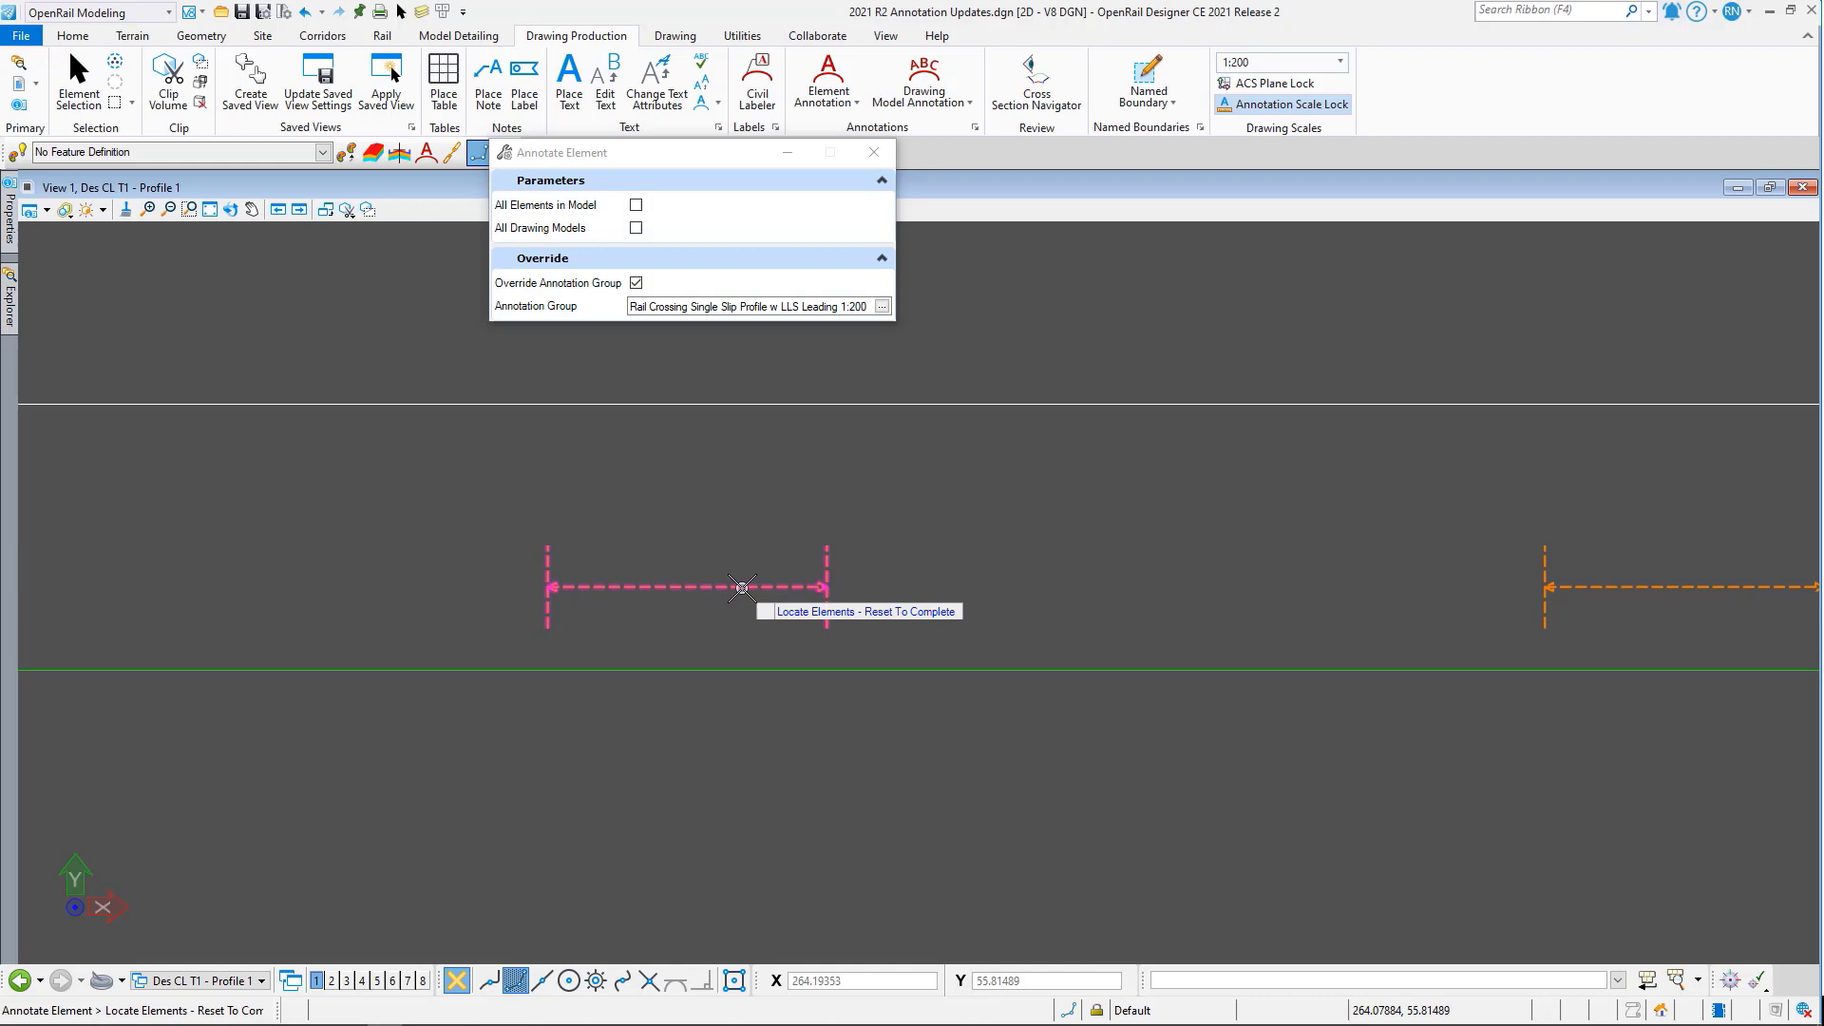
right_click(781, 497)
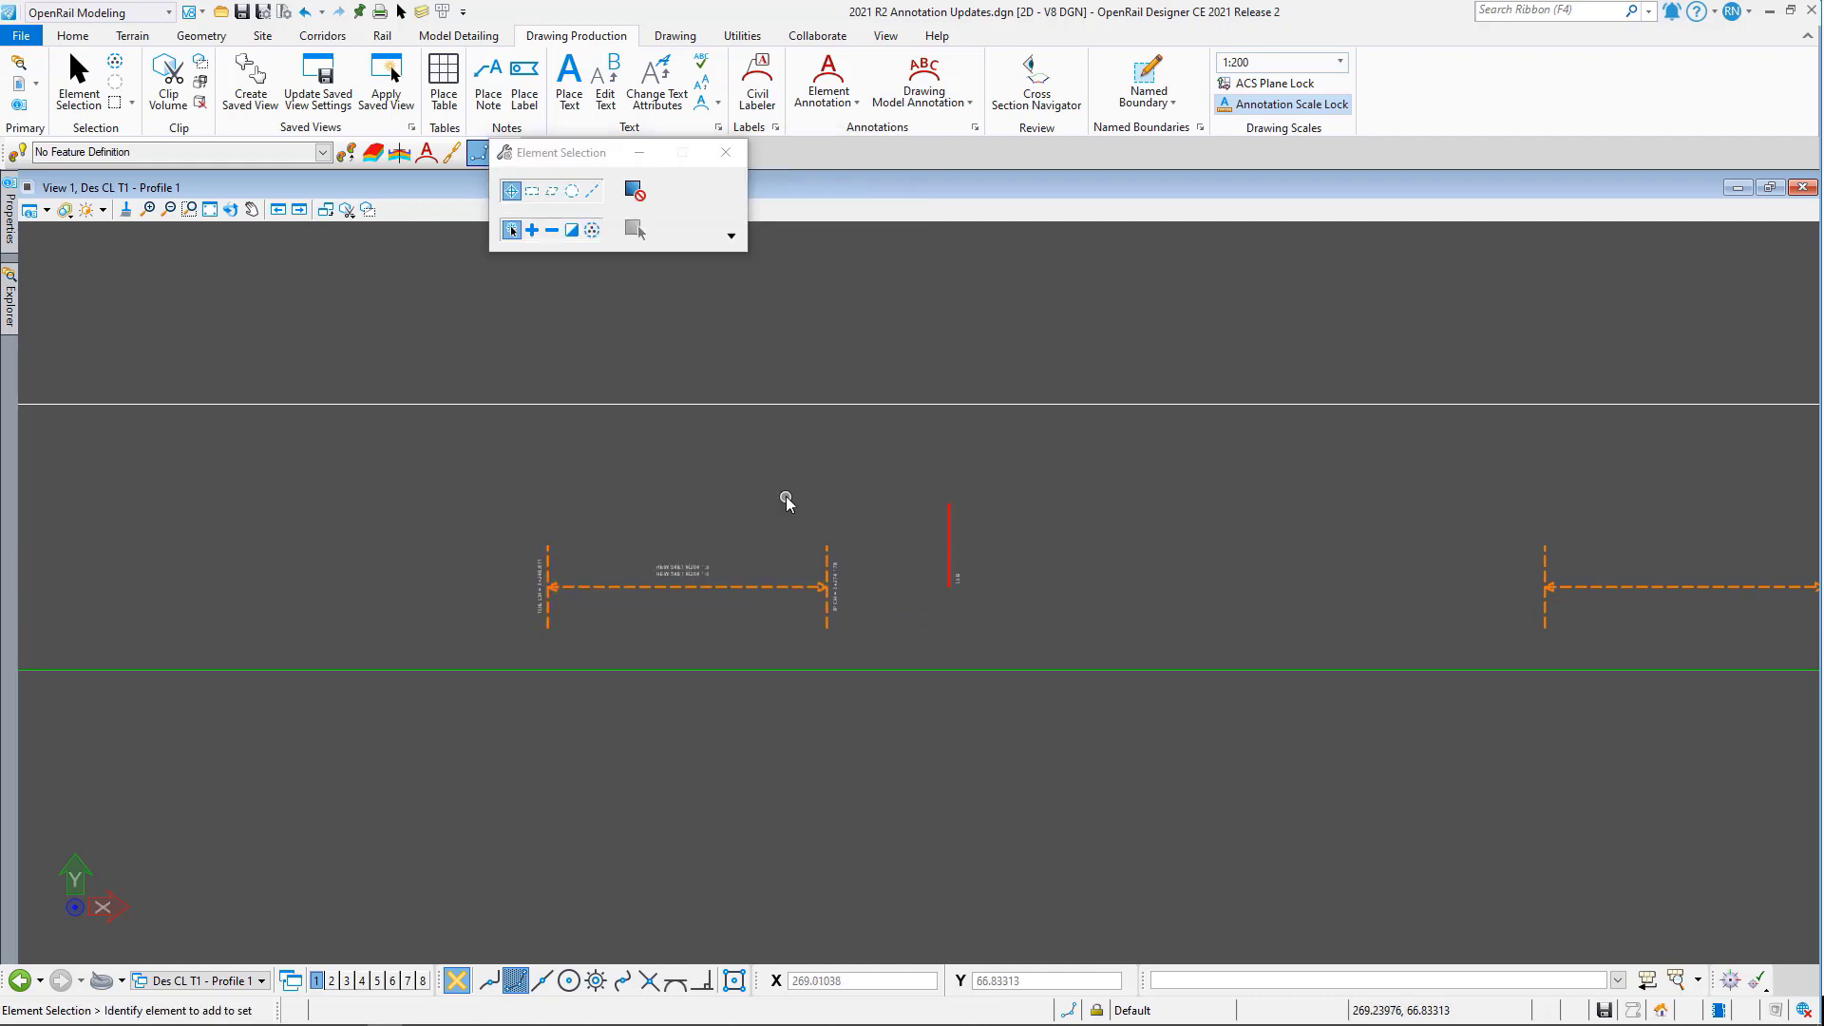
scroll(707, 573, up, 5)
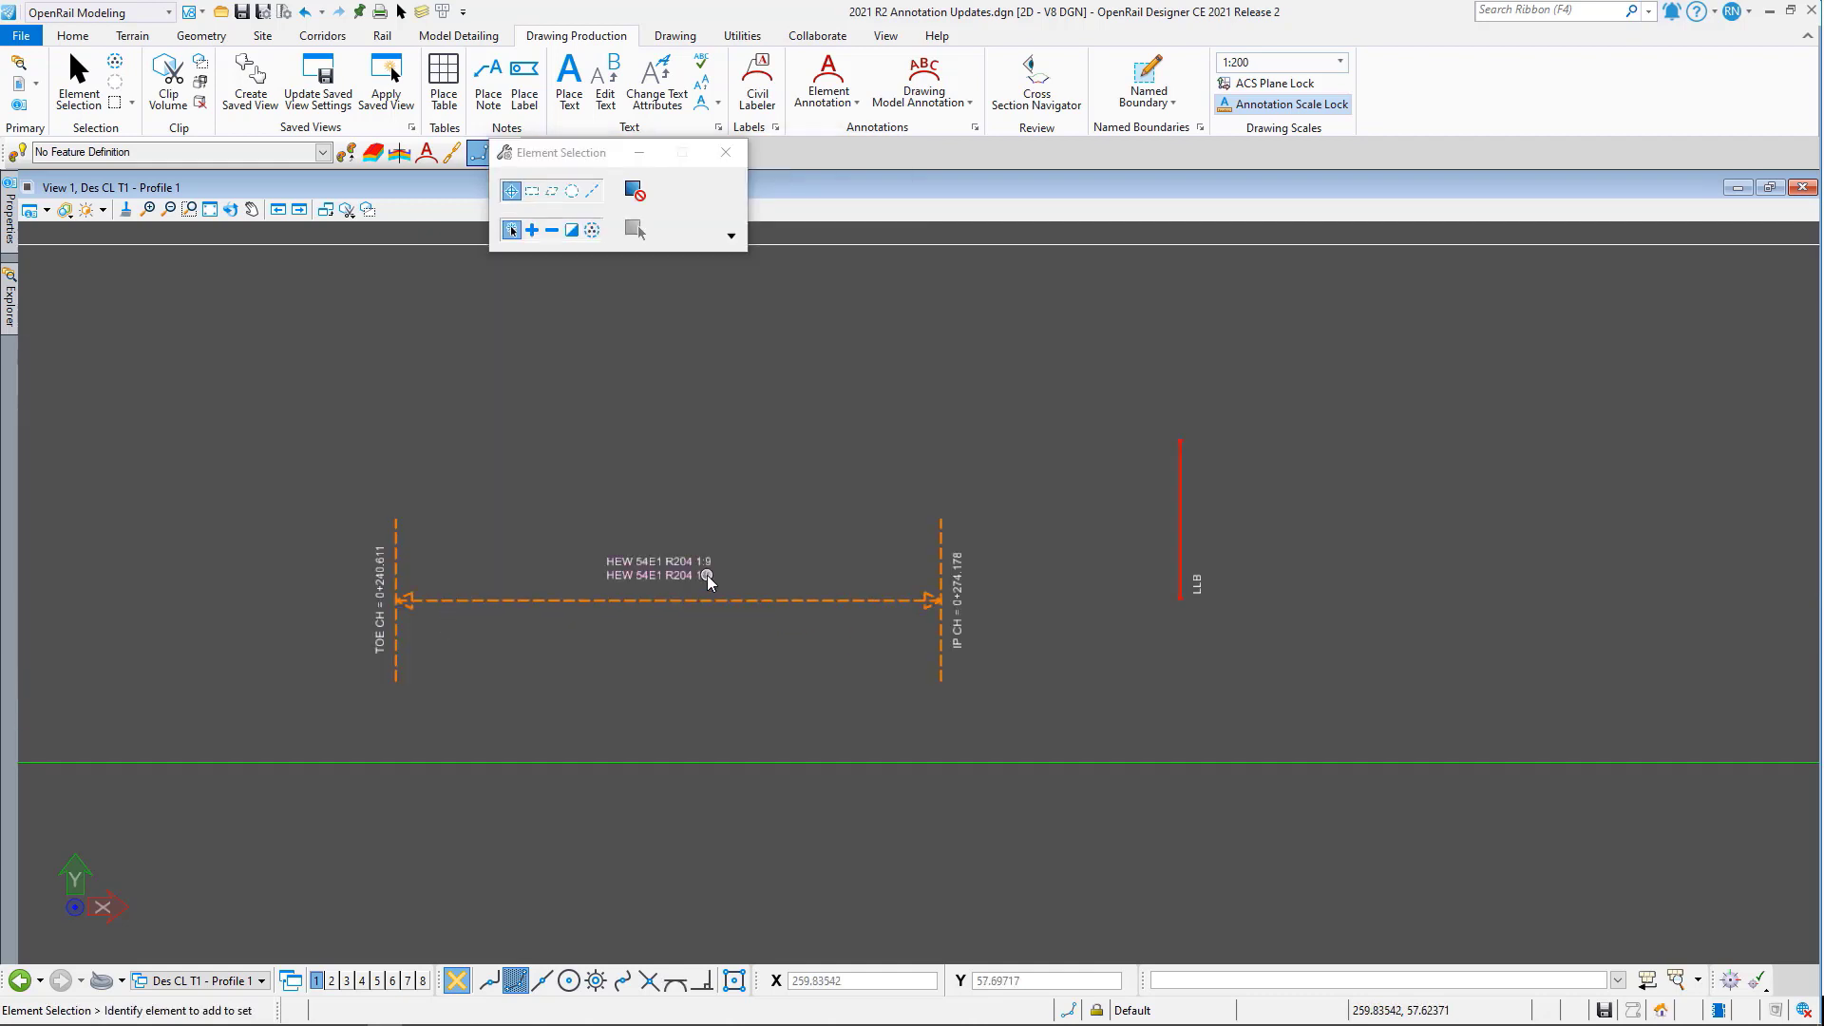